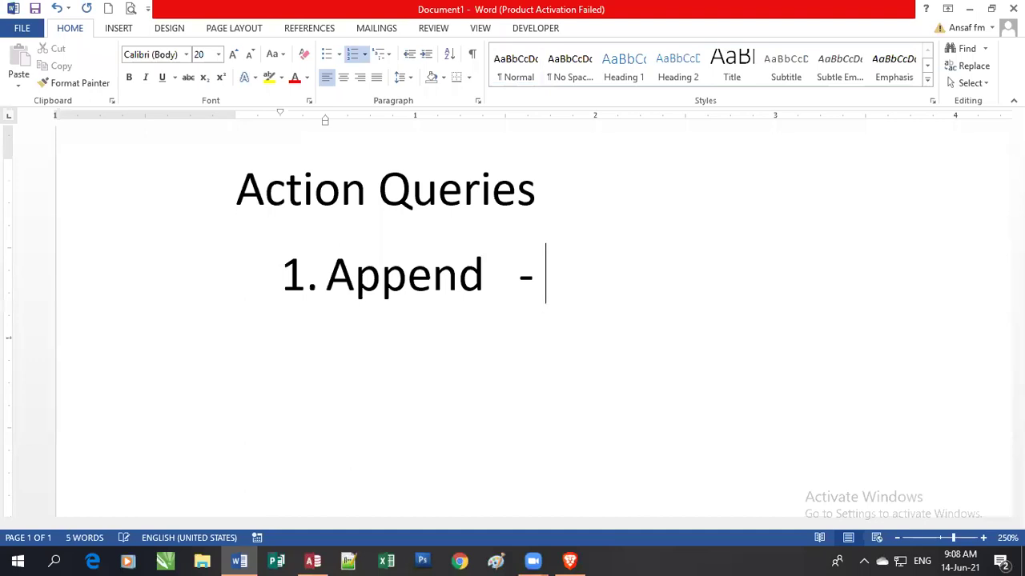
Complete item 1 as 'Append - Store new data' and begin a second numbered item.
text(to)
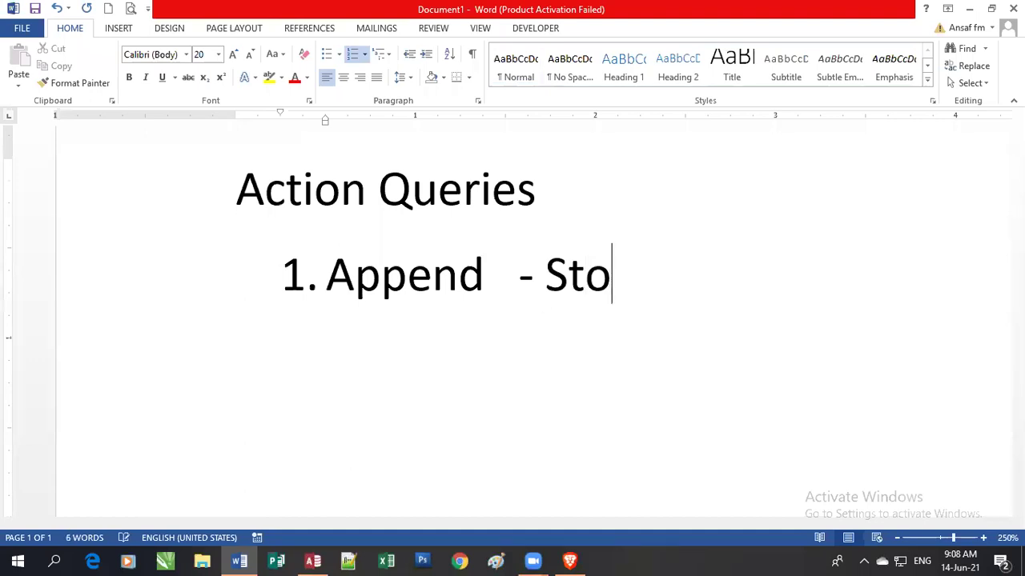
text(re new data)
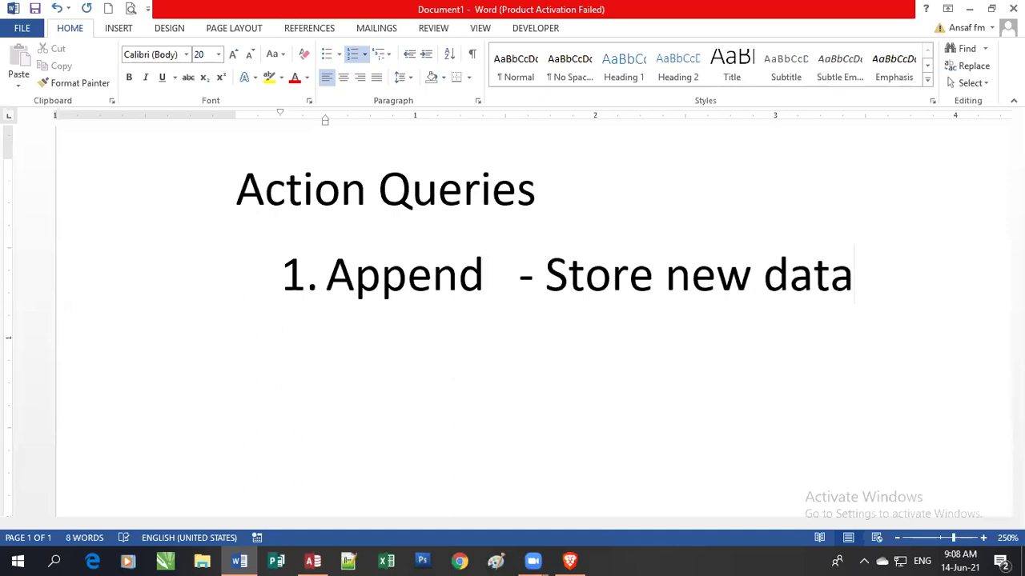
key(Return)
Add the list items 'Update - Edit existing data' and 'Delete - Remove Records'.
text(Upd)
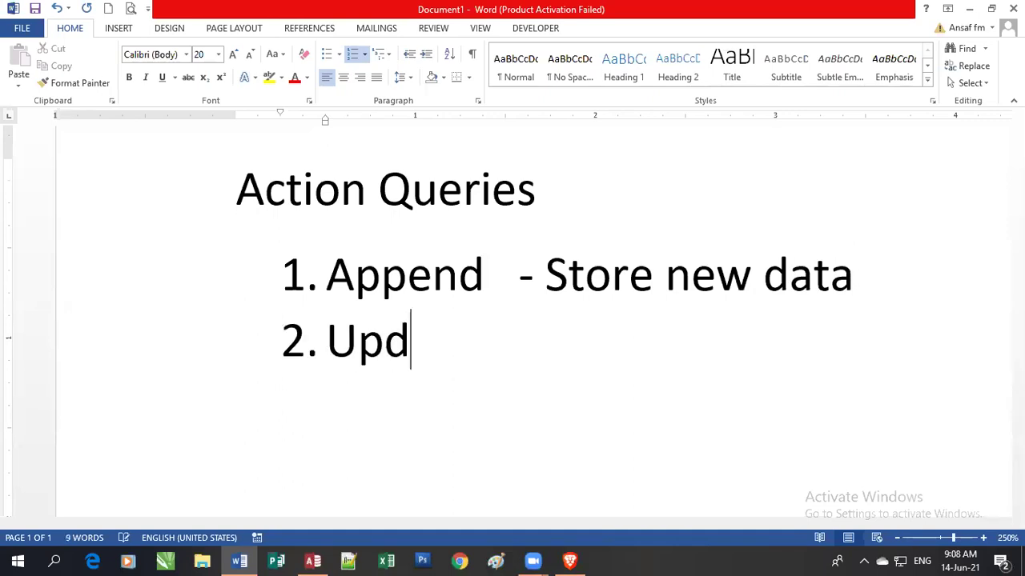
text(ate   )
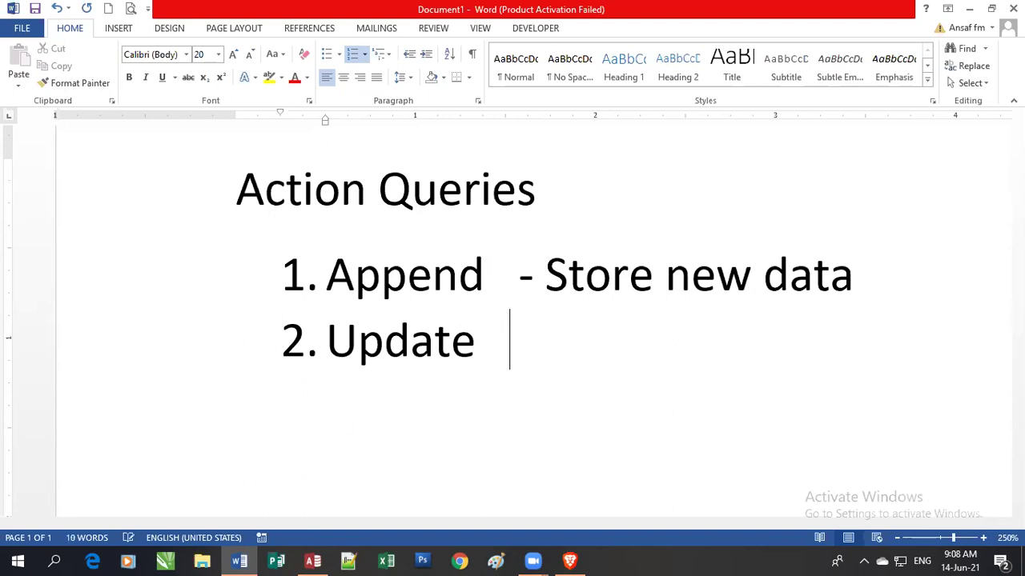
text(- Ed)
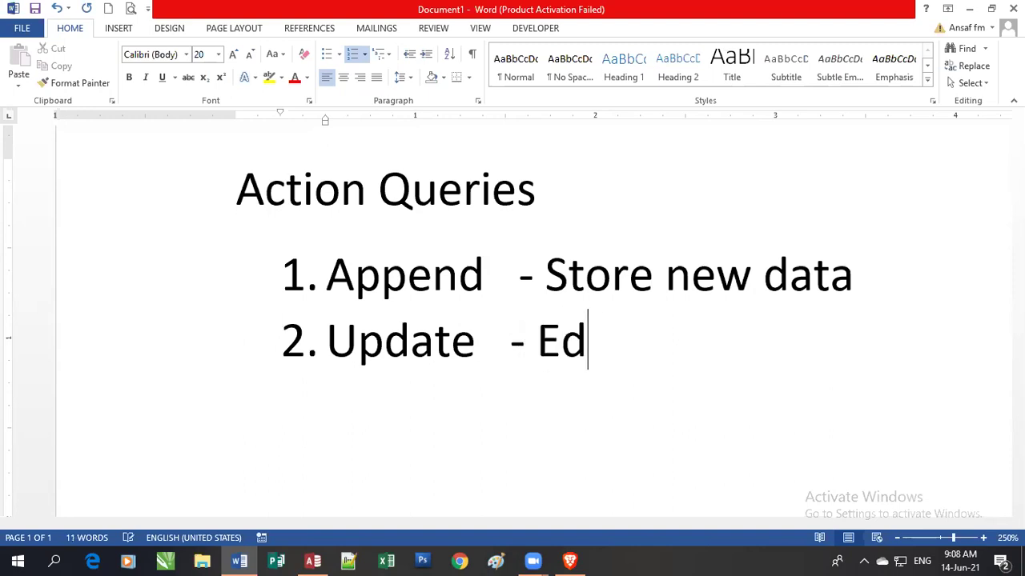
text(it e)
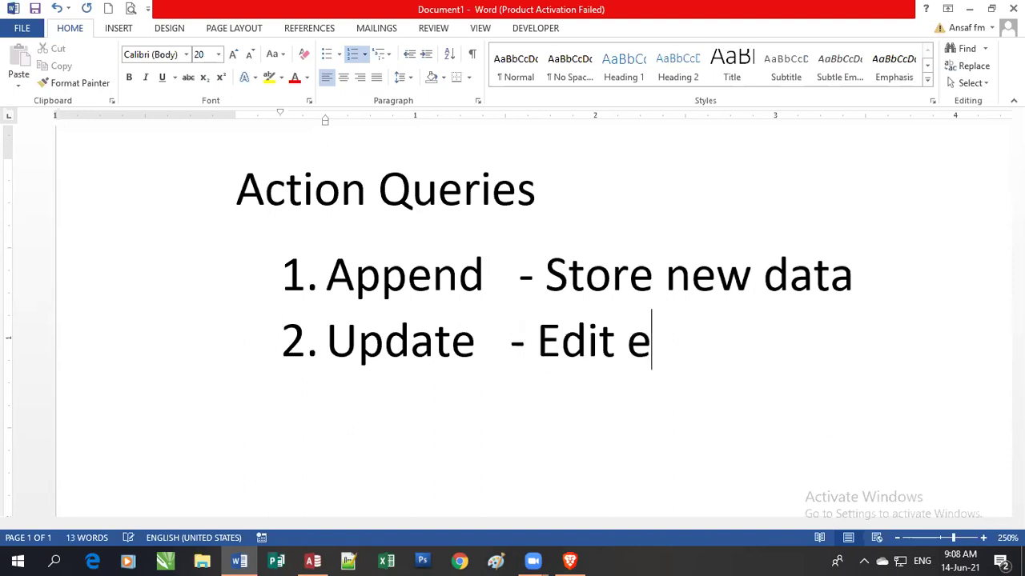
text(xisting)
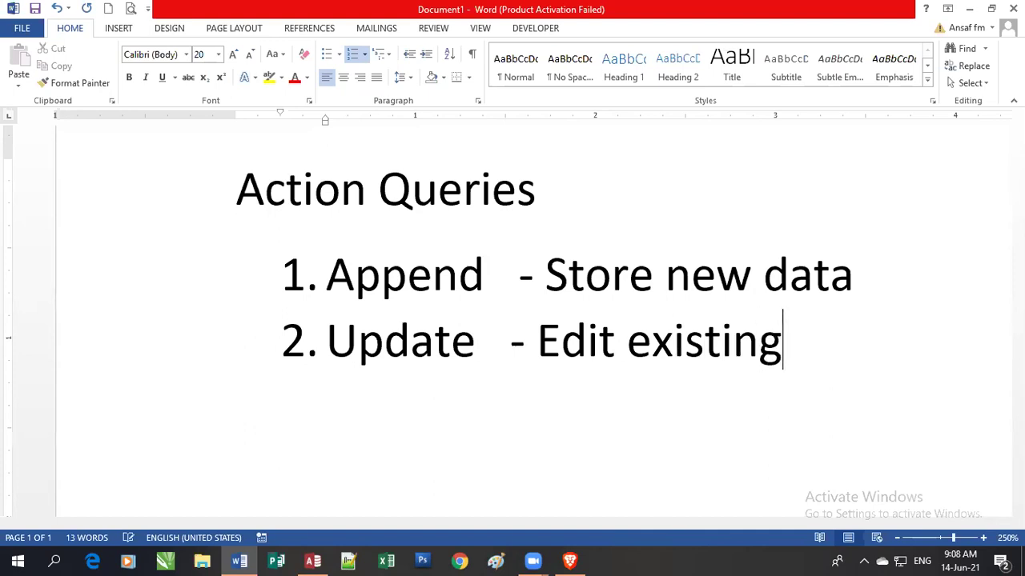
text( data)
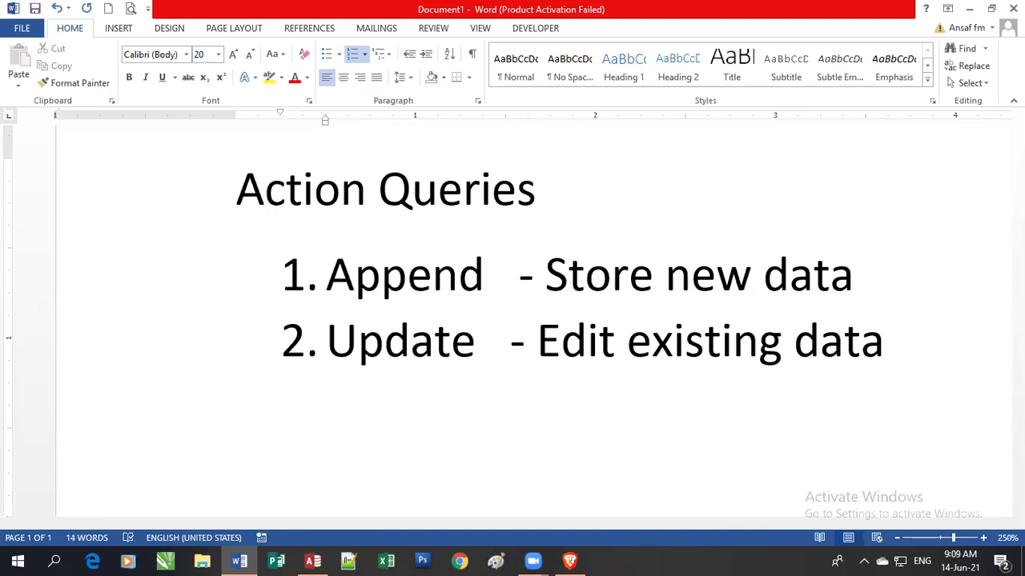
key(Return)
text(De)
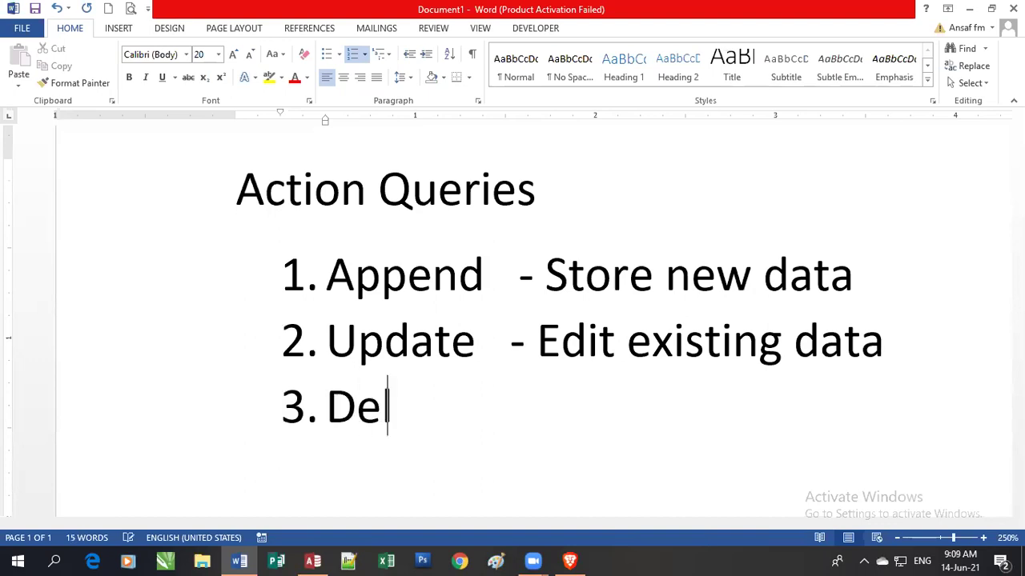
text(lete    )
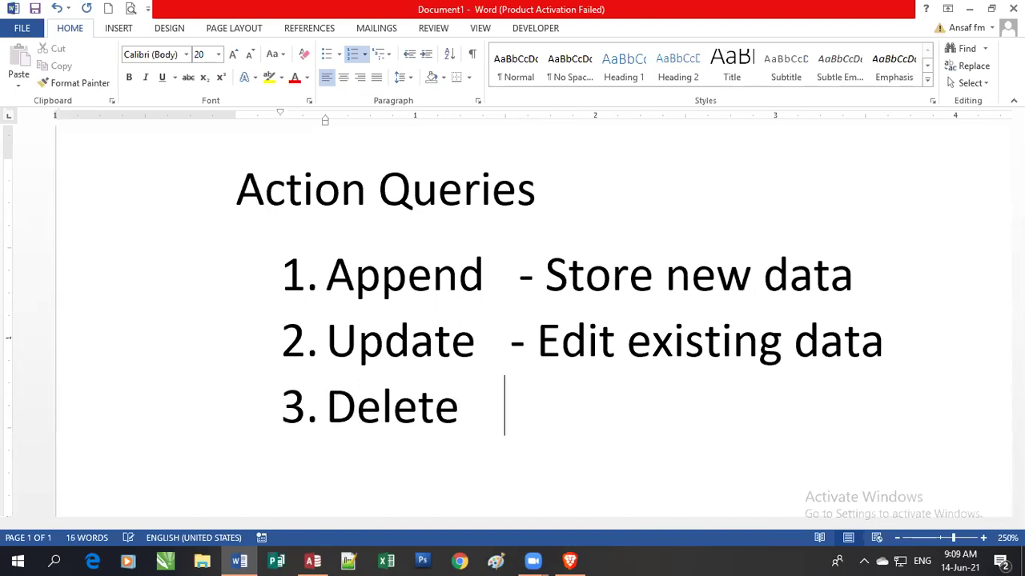
text(- Remov)
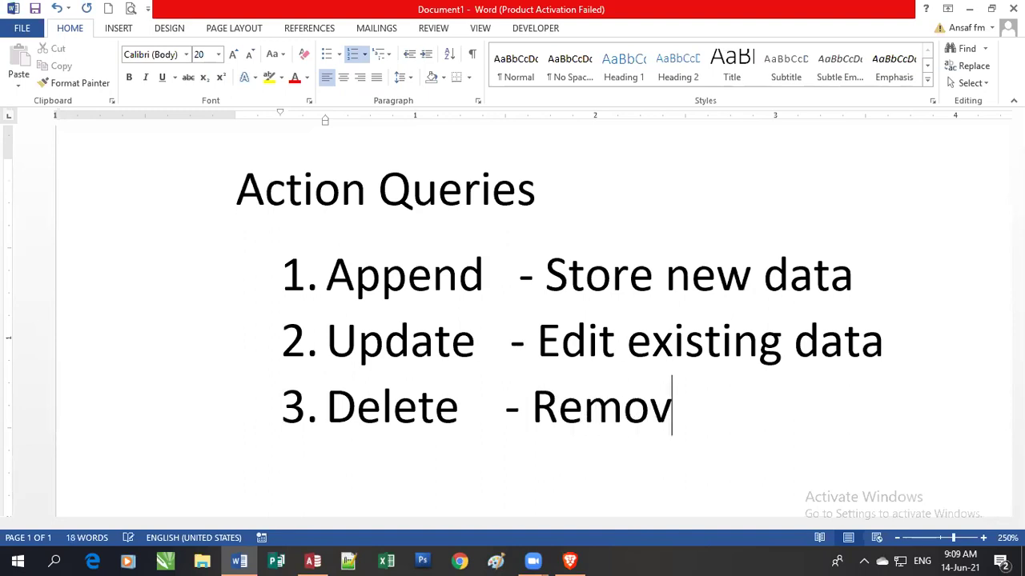
text(e Records)
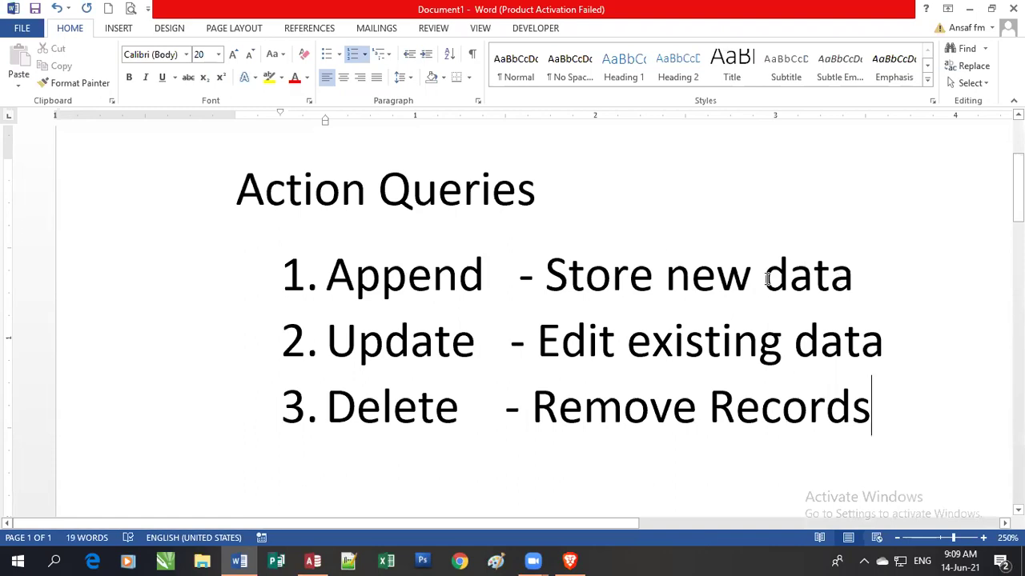
drag(767, 278, 833, 281)
click(851, 282)
Switch to the POS database in Access and scroll through its tables and queries.
click(313, 560)
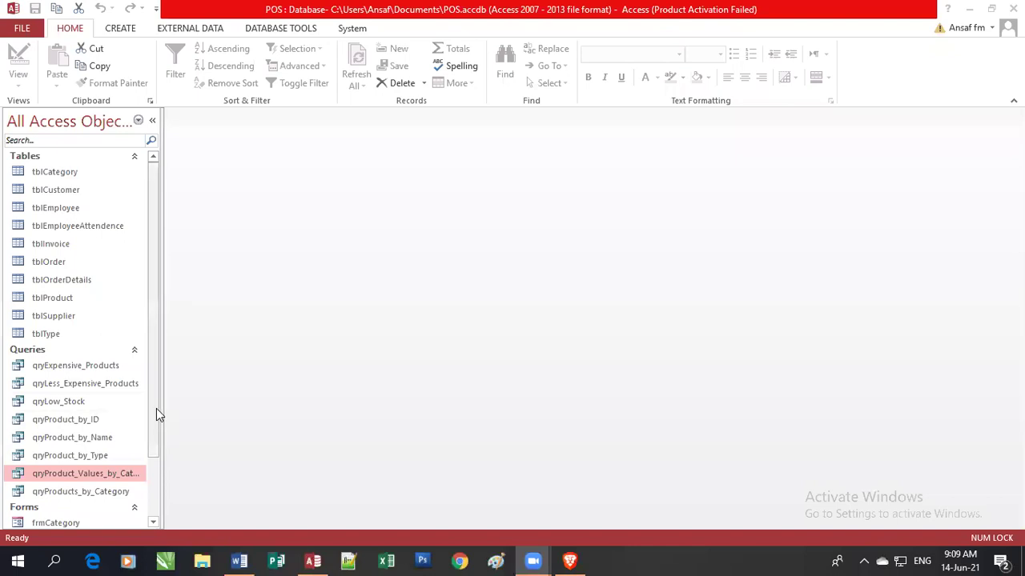
drag(156, 414, 148, 482)
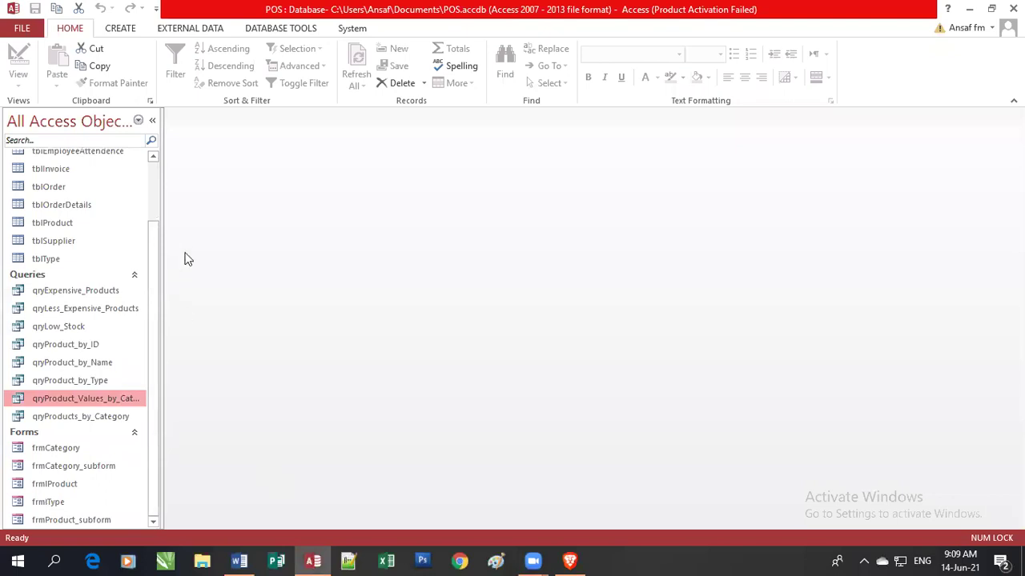
drag(154, 238, 167, 176)
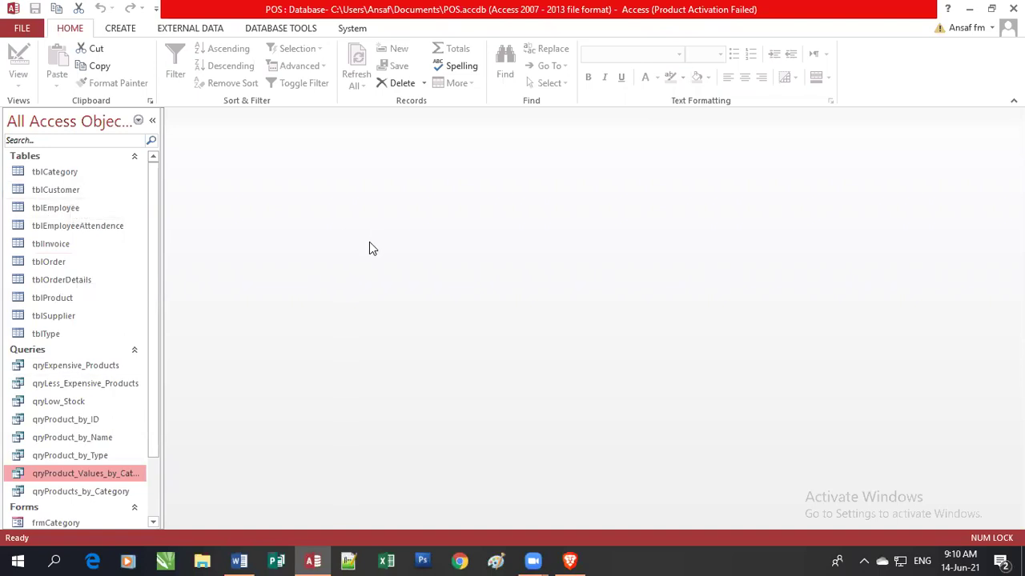
Review the tblCustomer records, close the datasheet, and start a new Query Design.
click(59, 194)
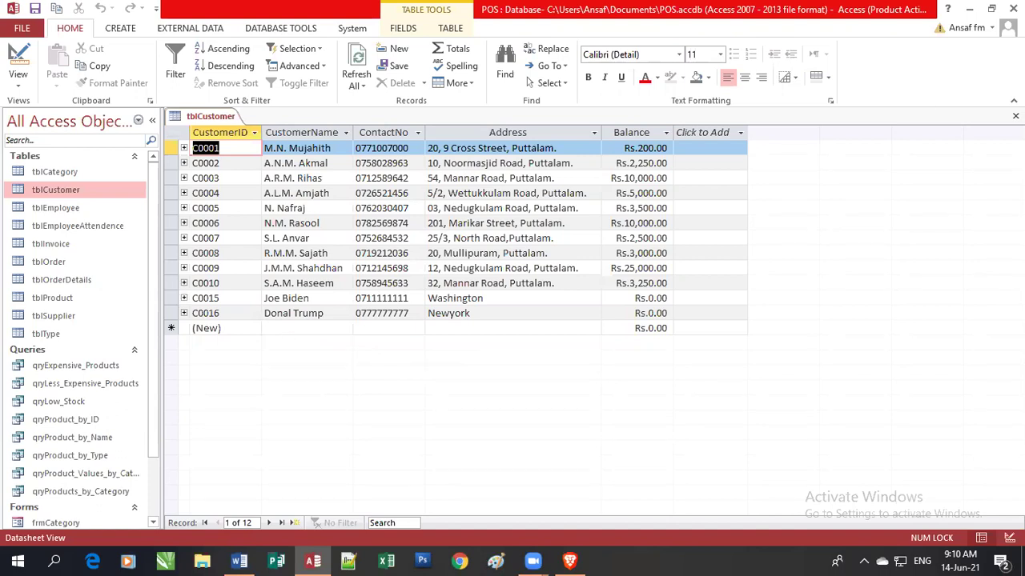
click(1015, 116)
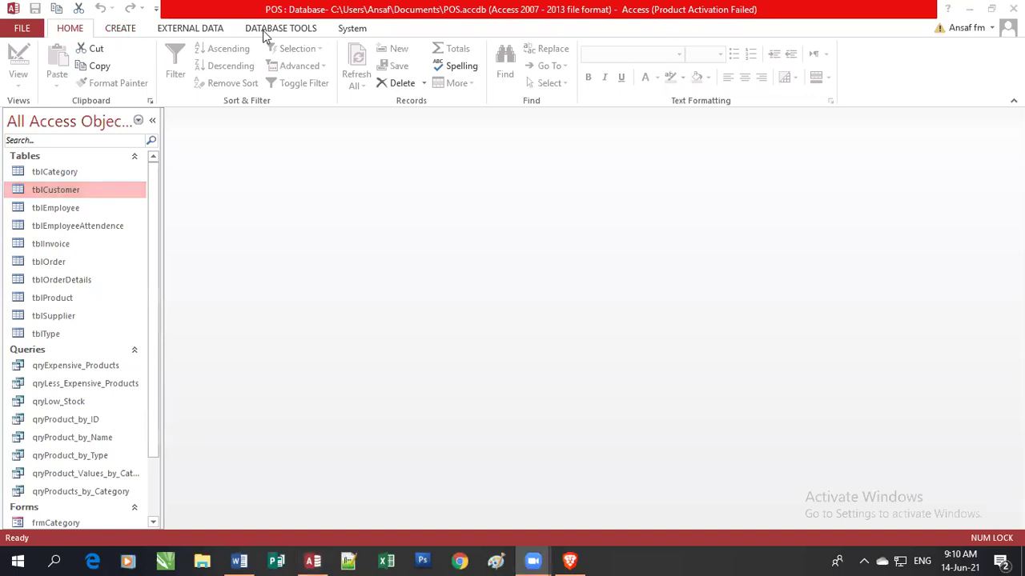
scroll(206, 85, down, 1)
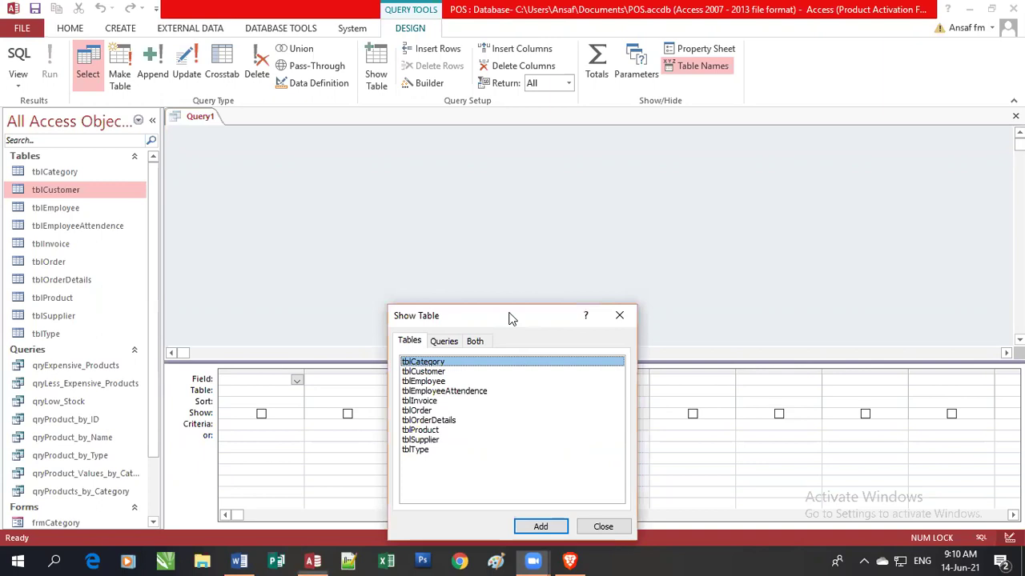
Close the Show Table dialog with no tables added and enlarge the design grid.
drag(510, 320, 563, 146)
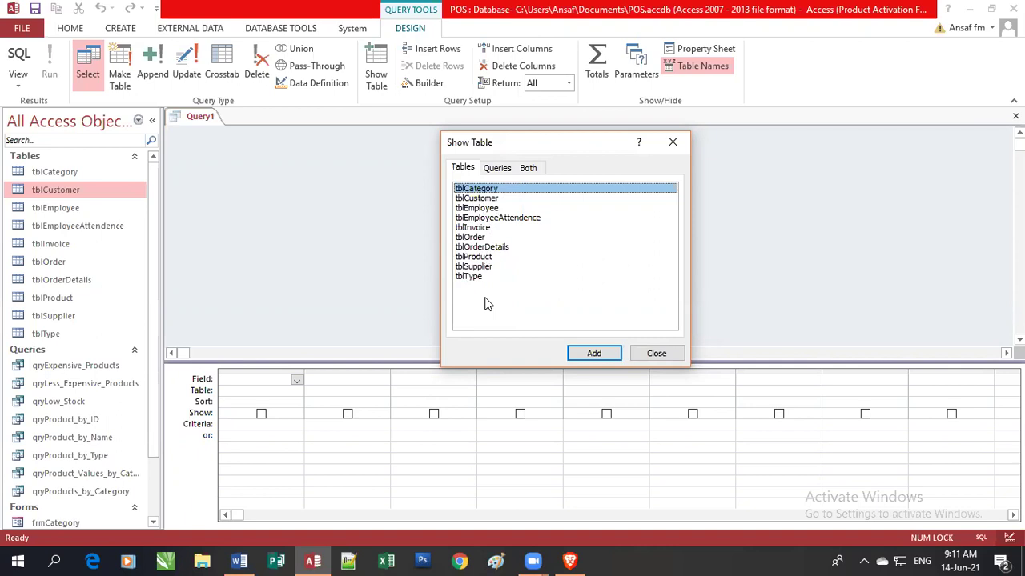
click(669, 355)
drag(599, 362, 585, 265)
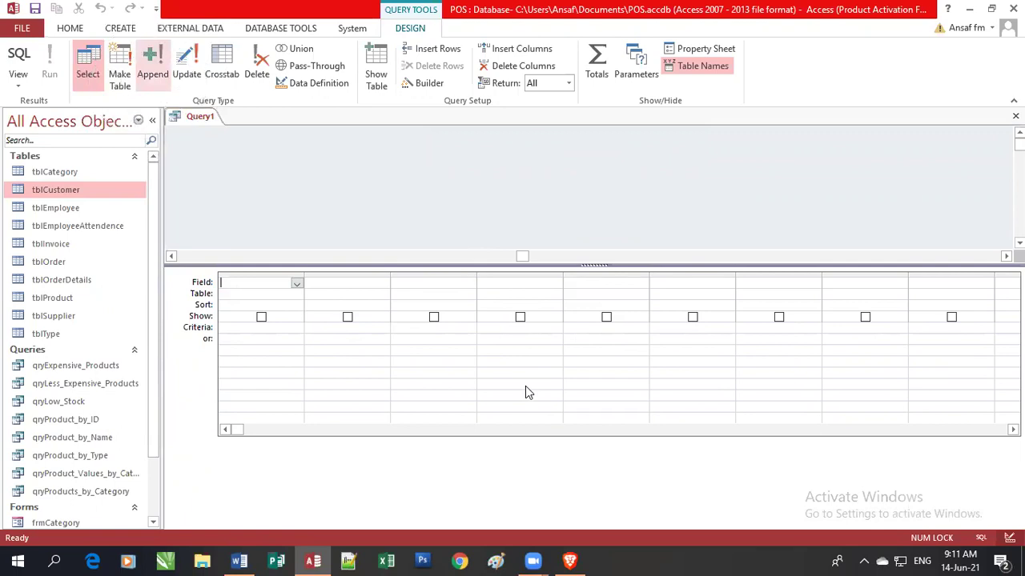
Make Query1 an append query targeting tblCustomer in the current database.
key(alt+j)
key(q)
key(a)
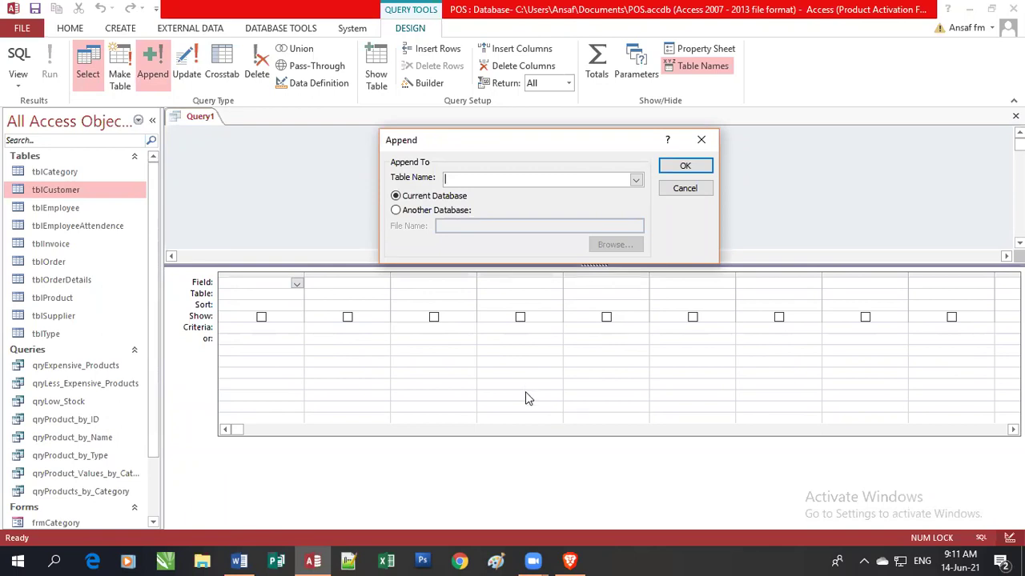
click(635, 179)
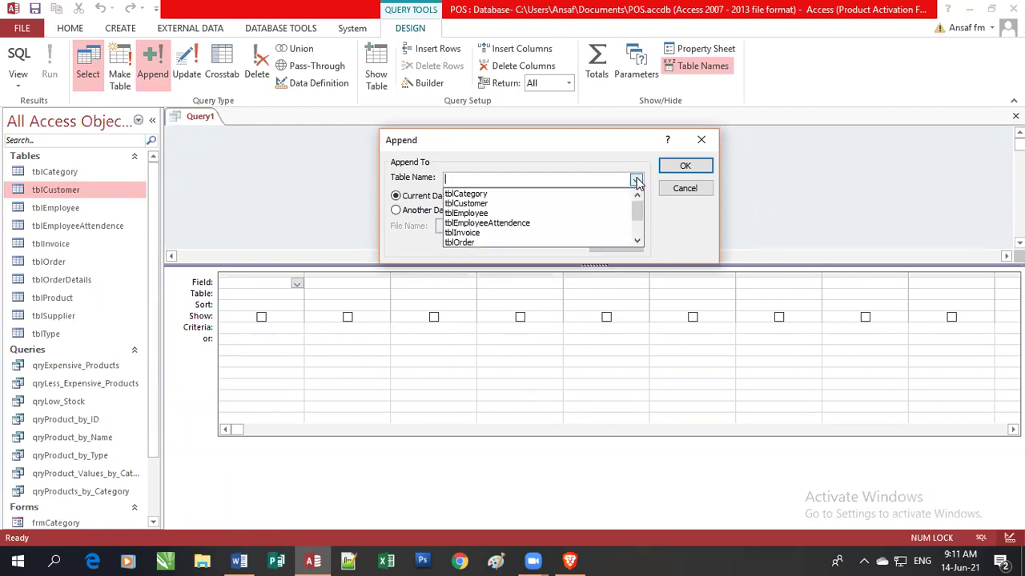
click(569, 204)
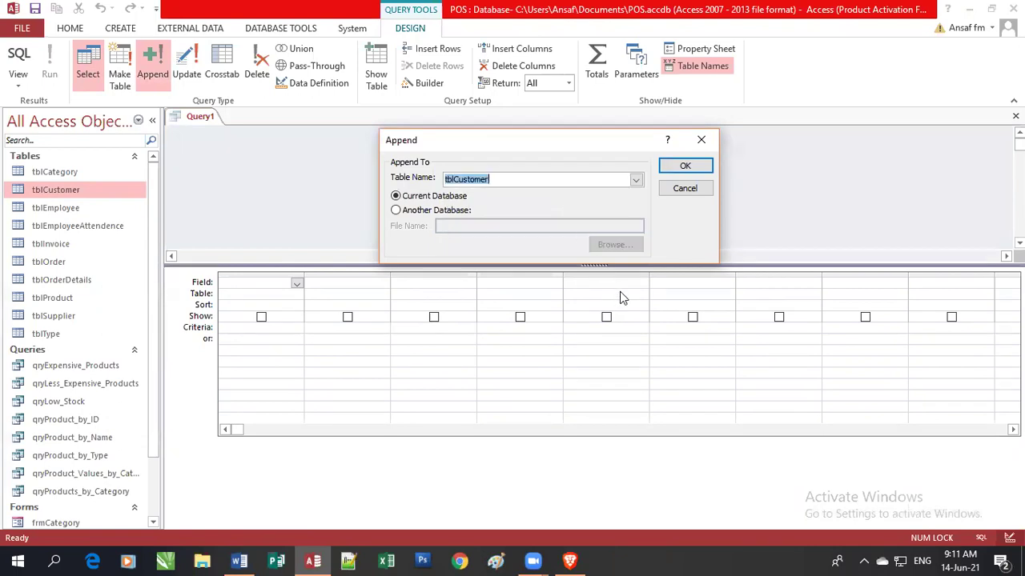
click(690, 164)
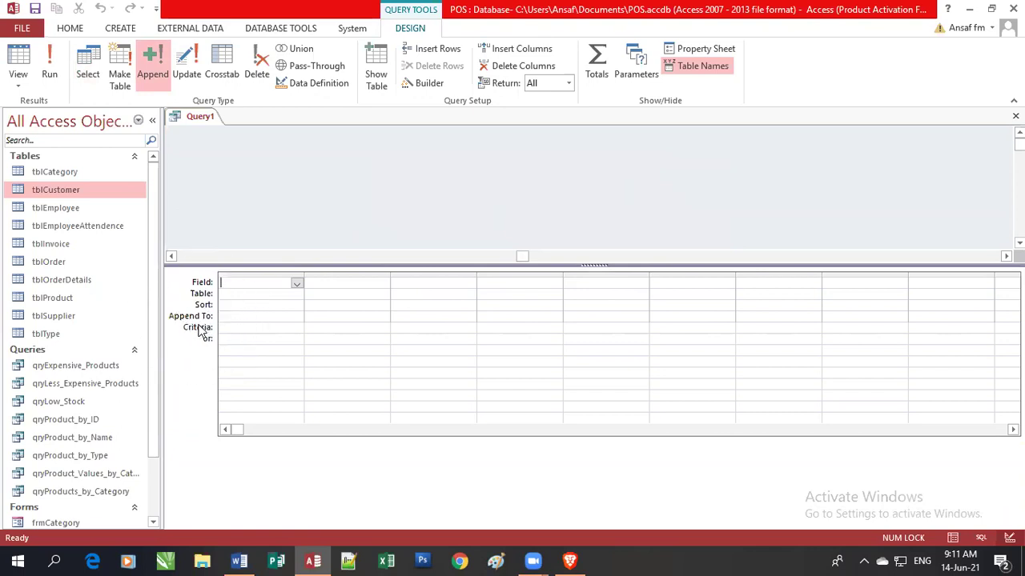
Set columns 1 and 2 to append into CustomerID and CustomerName.
key(ctrl)
key(ctrl)
key(ctrl)
key(ctrl)
click(267, 316)
click(296, 318)
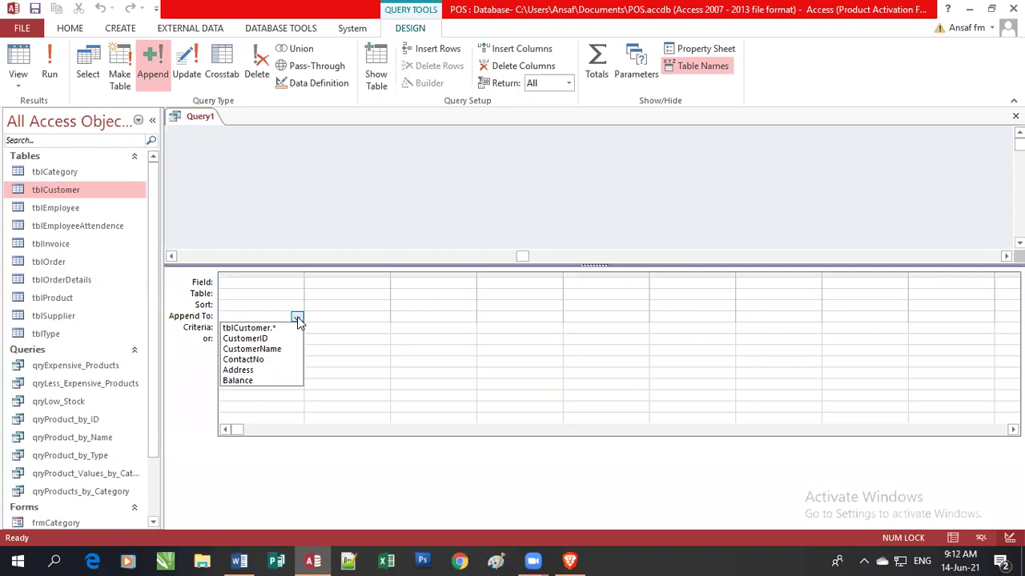
click(290, 338)
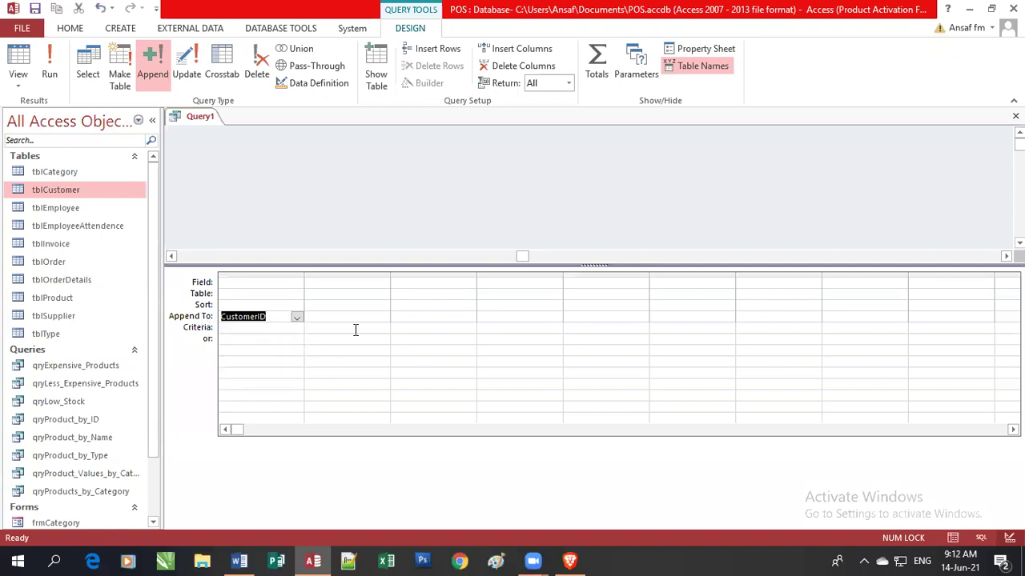
click(381, 318)
click(382, 318)
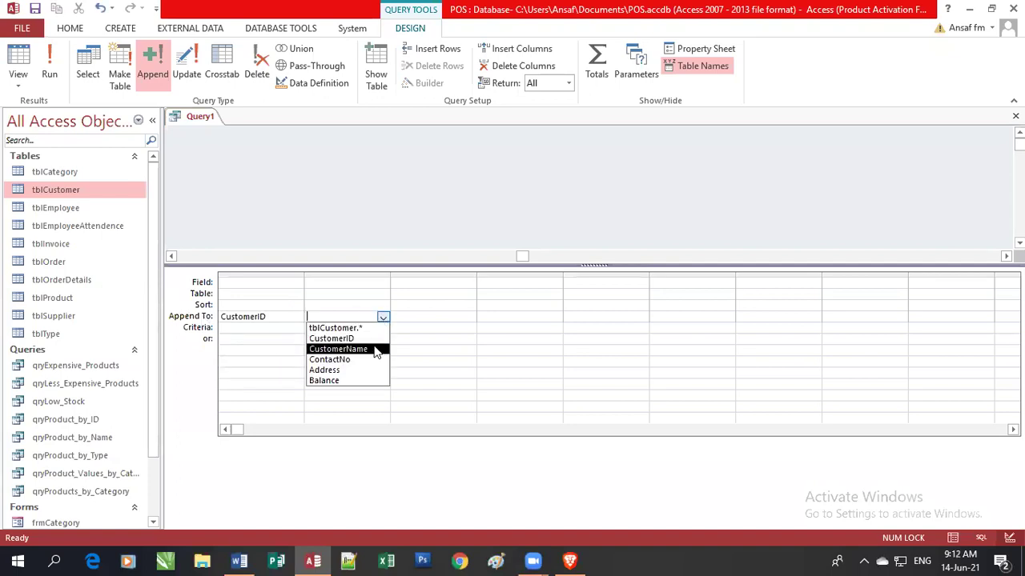
click(340, 349)
click(468, 318)
Set columns 3 and 4 to append into ContactNo and Address, leaving column 5 unset.
click(470, 318)
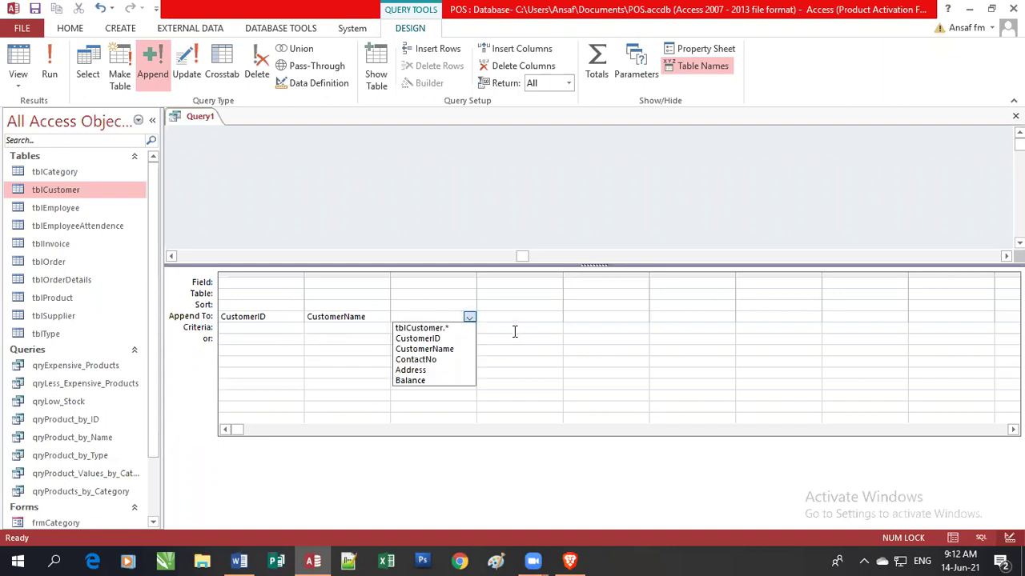
key(Down)
key(Down)
key(Down)
key(Down)
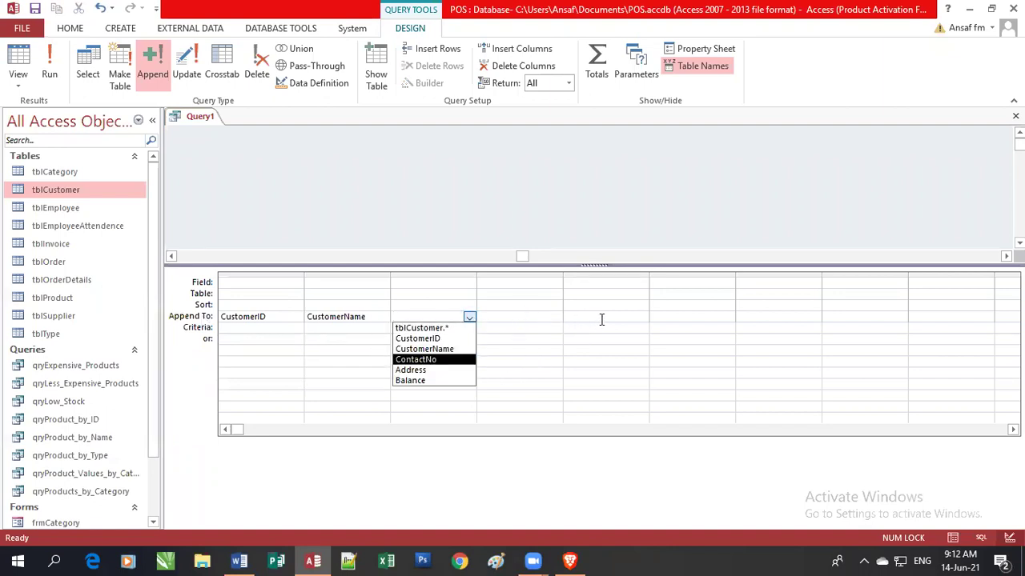
key(Return)
key(Tab)
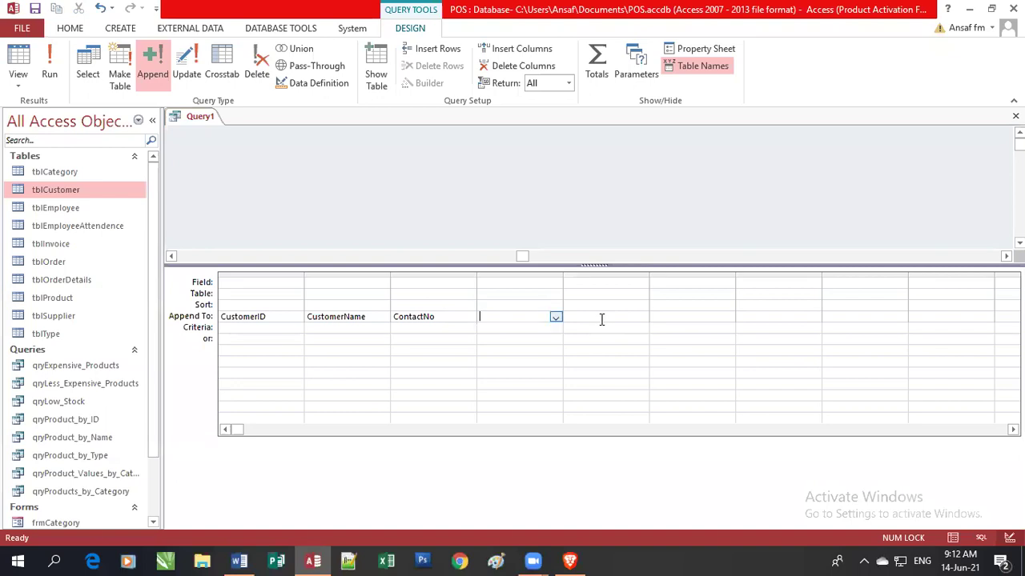
key(alt+Down)
key(Down)
key(Down)
key(Down)
key(Down)
key(Down)
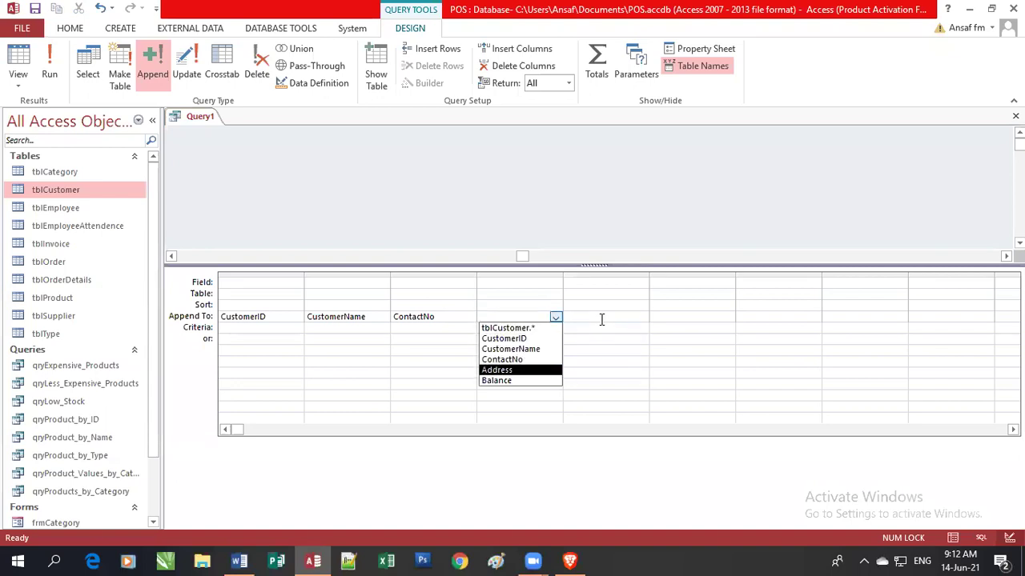
key(Return)
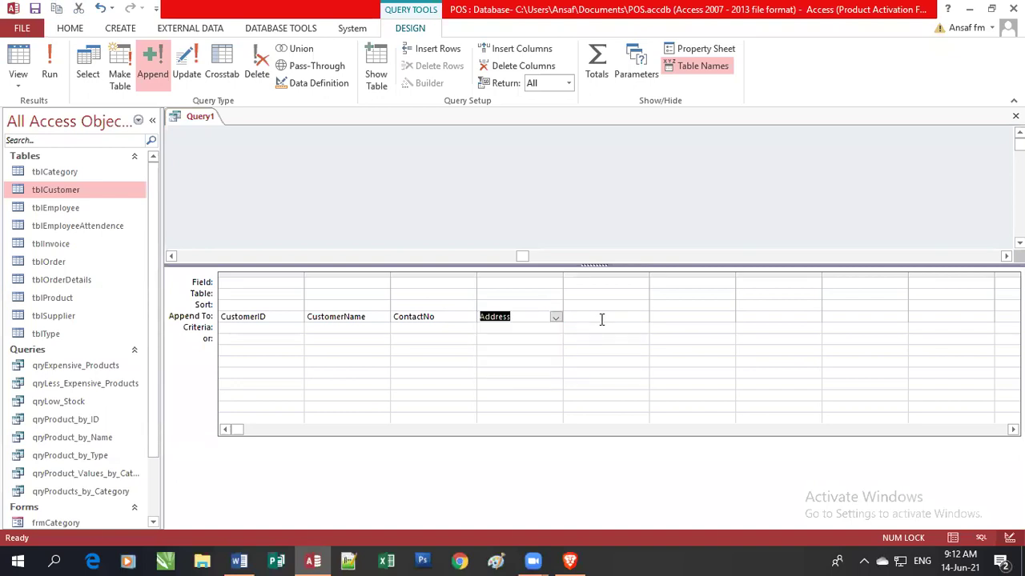
click(602, 320)
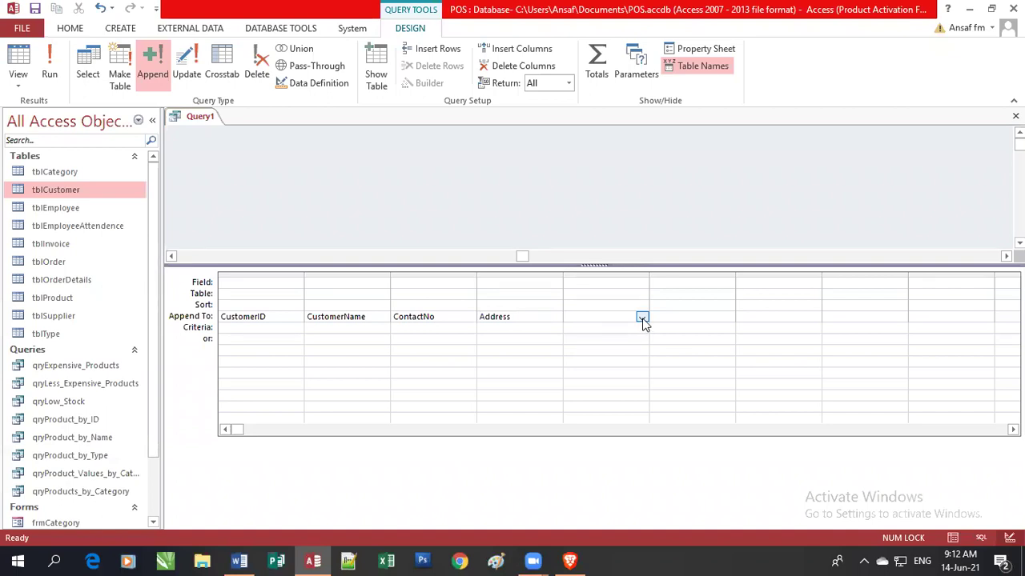
click(643, 319)
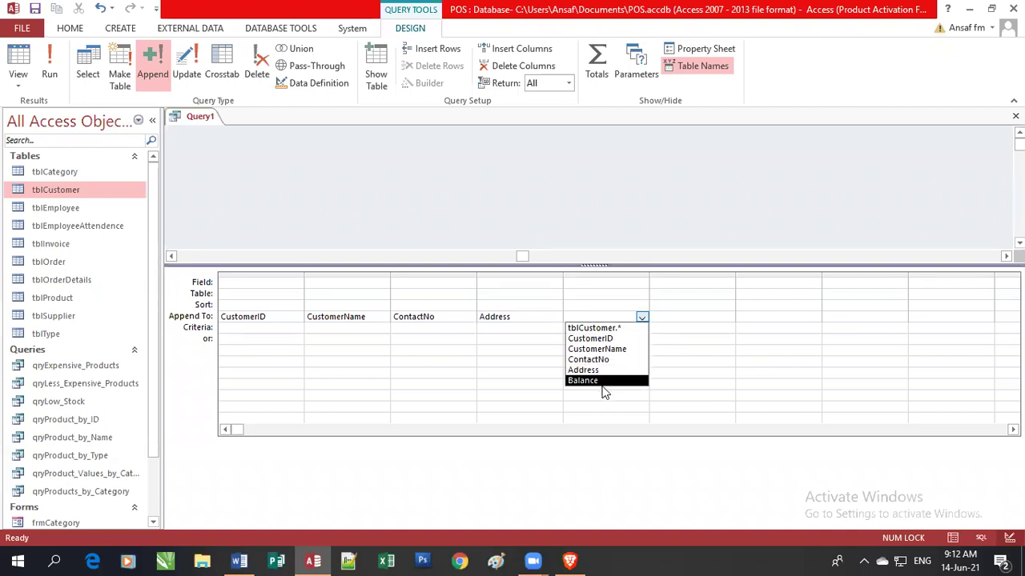
click(510, 319)
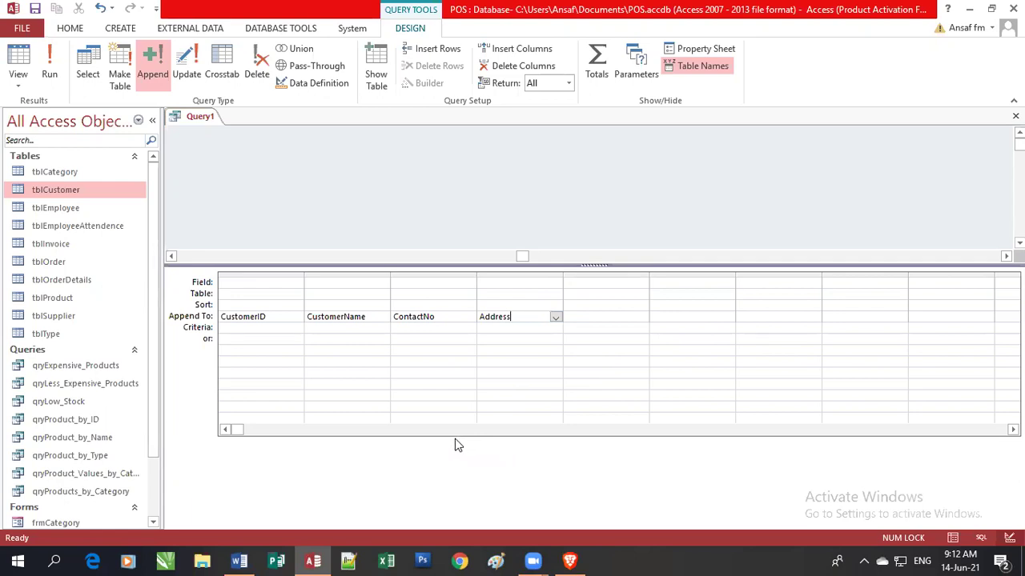
Enter C00017 as column 1's value and the quoted customer name in column 2.
key(ctrl+Home)
key(Tab)
key(Tab)
key(Tab)
click(240, 284)
text(C0)
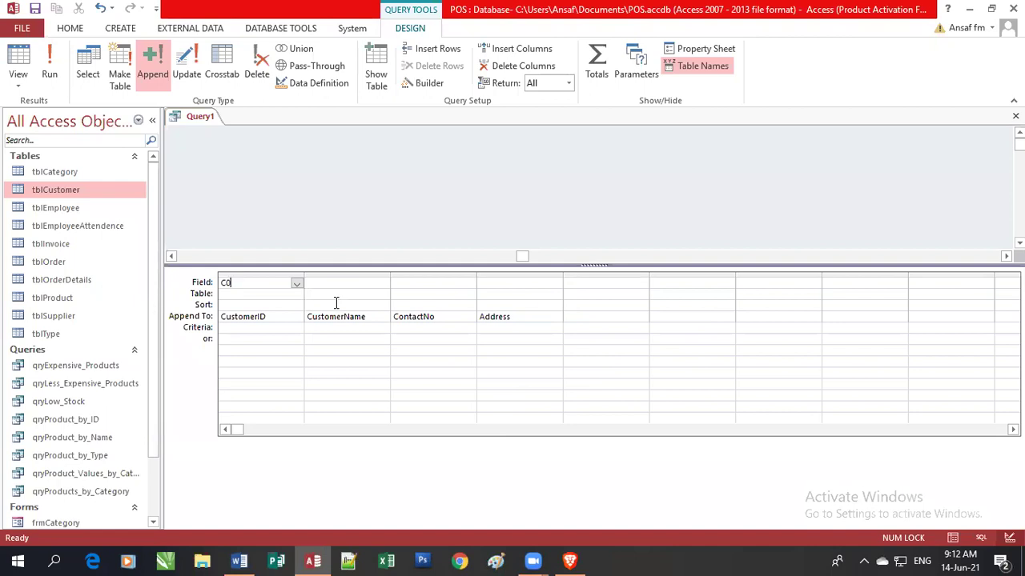
text(0017)
click(340, 285)
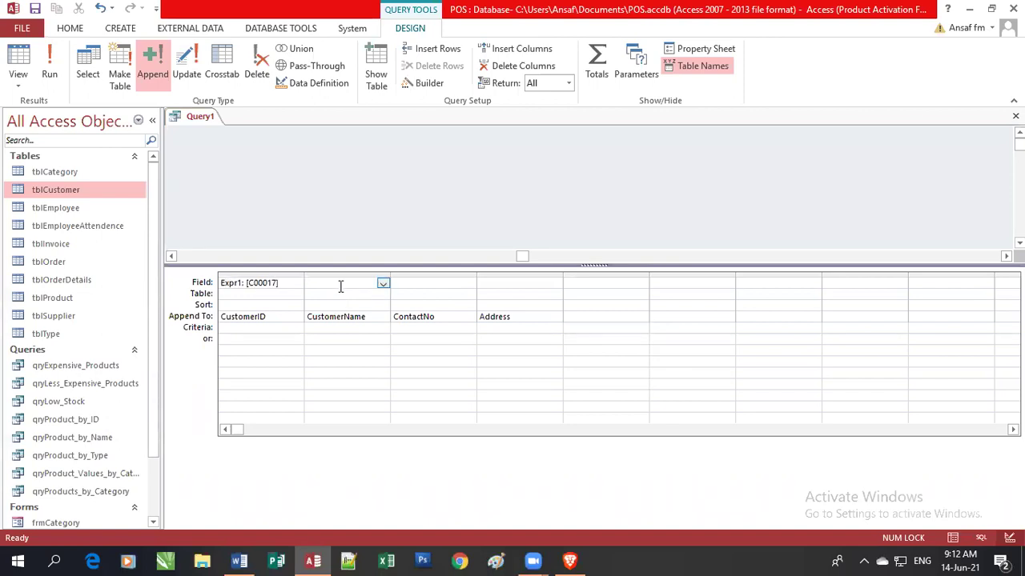
text(Biden")
key(Home)
text(")
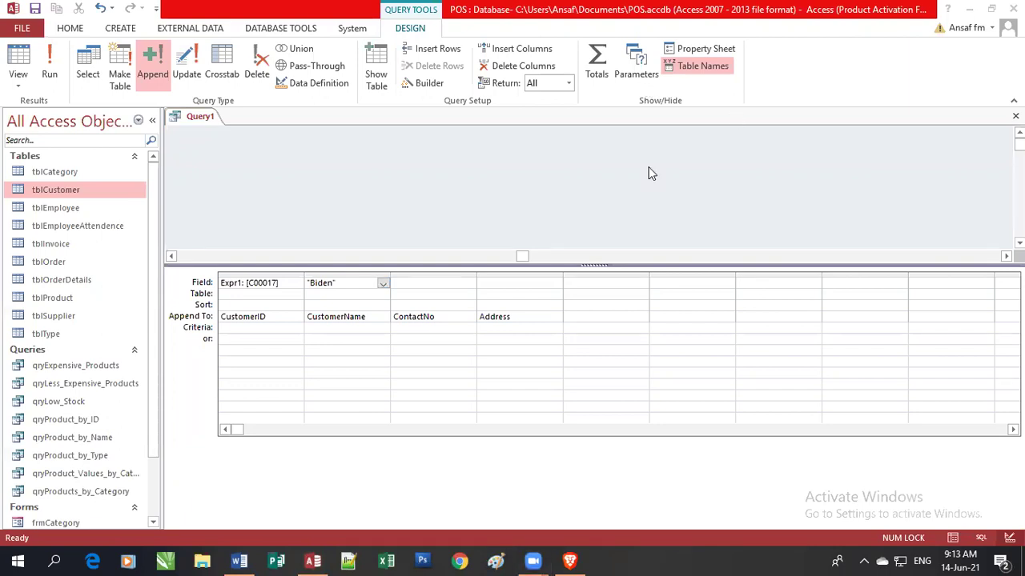
Replace the bracket around the customer ID with a quote to make it text.
click(286, 284)
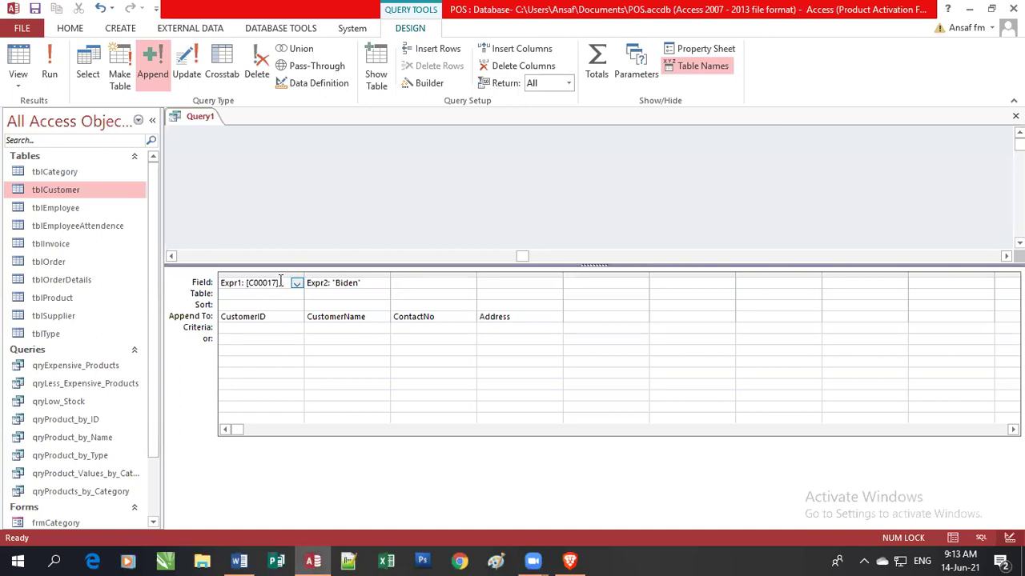
text(])
key(BackSpace)
text(")
Enter the quoted contact number and address as the values for columns 3 and 4.
click(412, 284)
text("0)
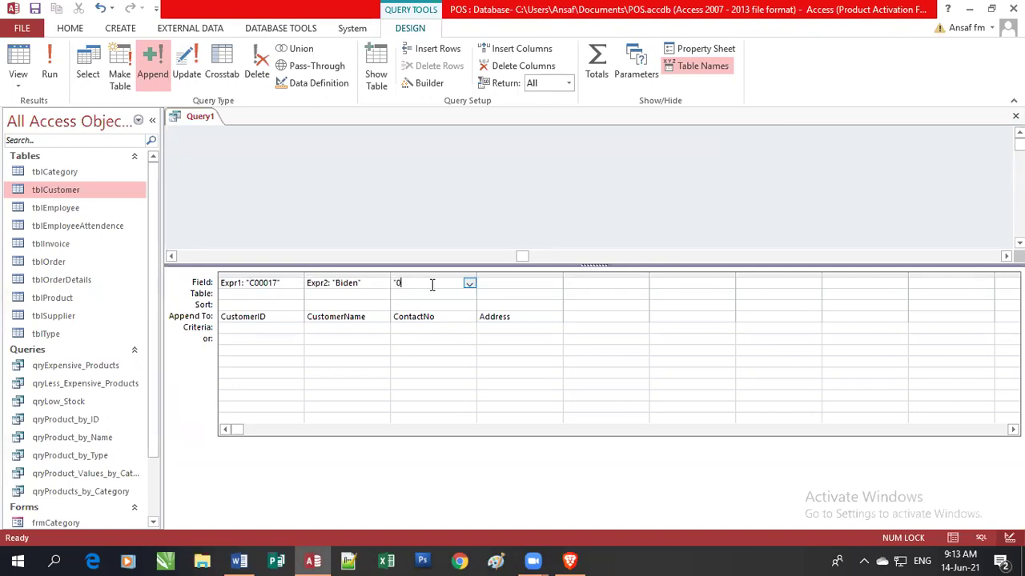
text(7171717171")
click(510, 286)
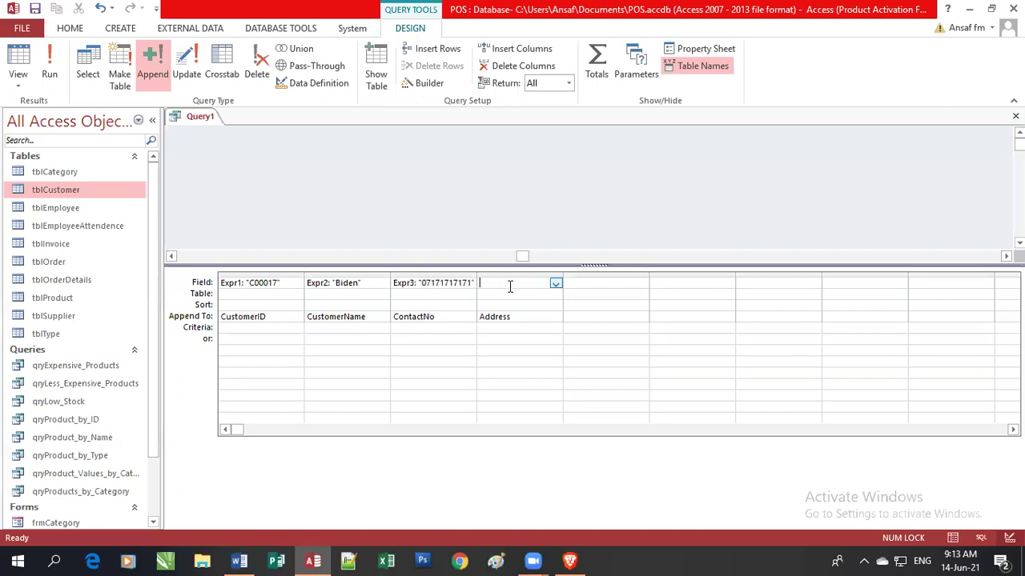
text("Washington)
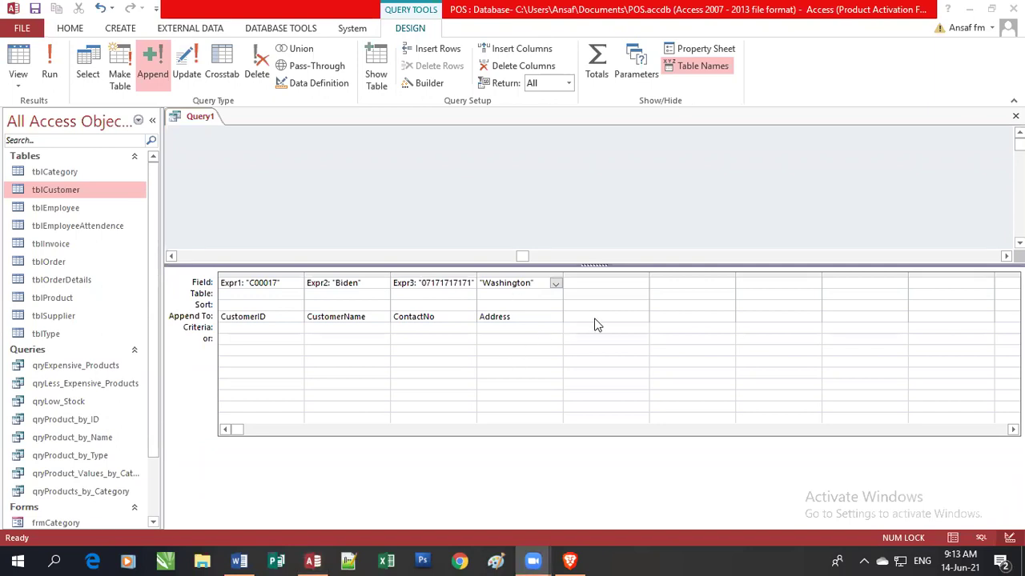
Run Query1, dismiss the data type mismatch error, and open tblCustomer in Design View.
click(52, 74)
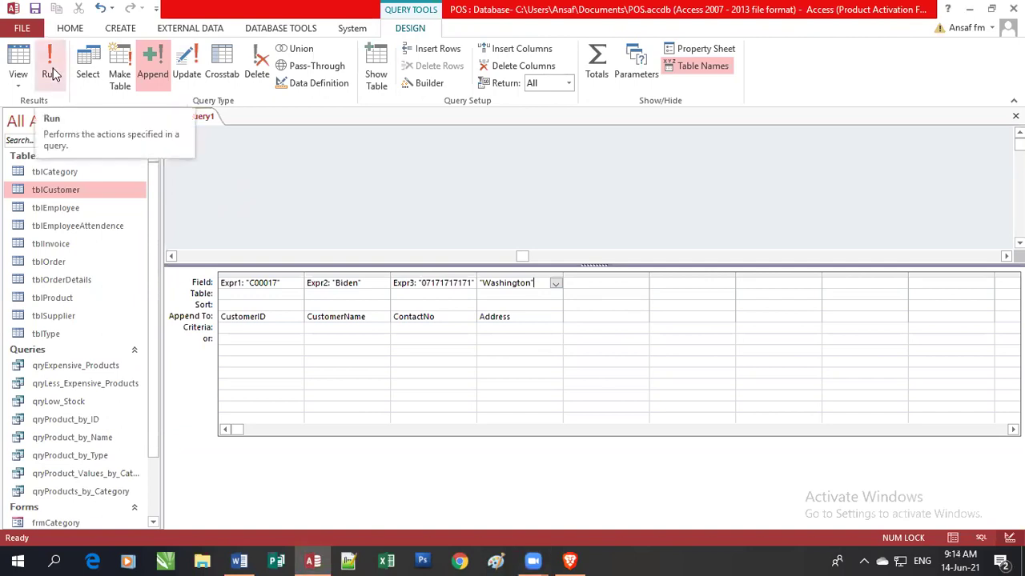
click(52, 73)
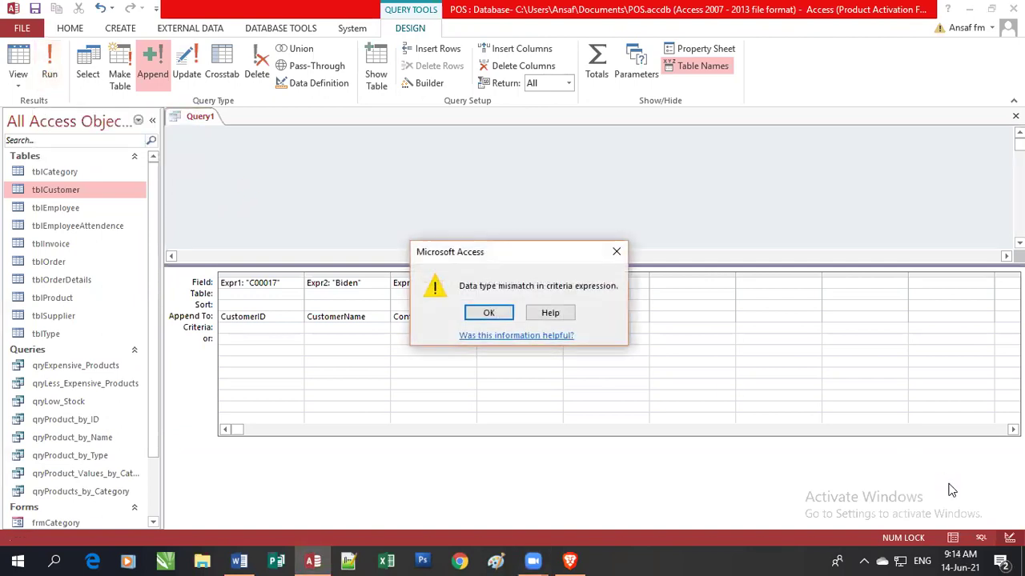
click(490, 313)
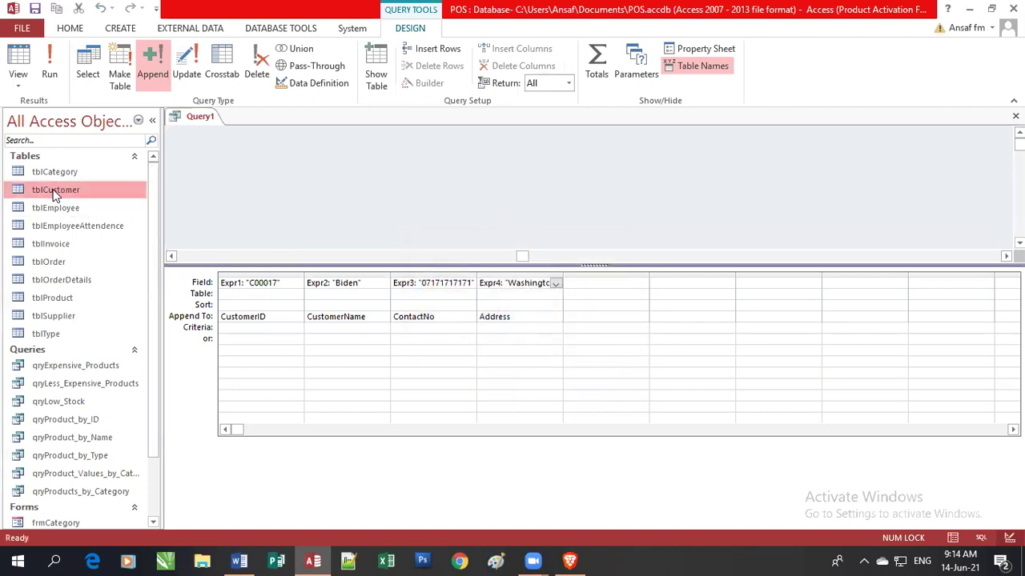
right_click(54, 192)
click(112, 218)
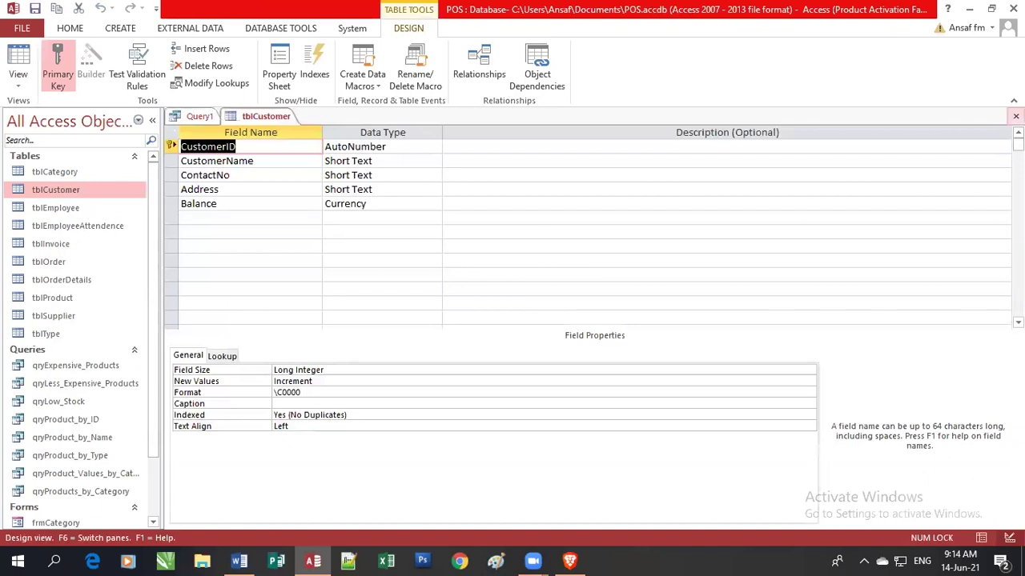
Close tblCustomer's design view and delete the Expr1 ID column from the append query.
click(1015, 116)
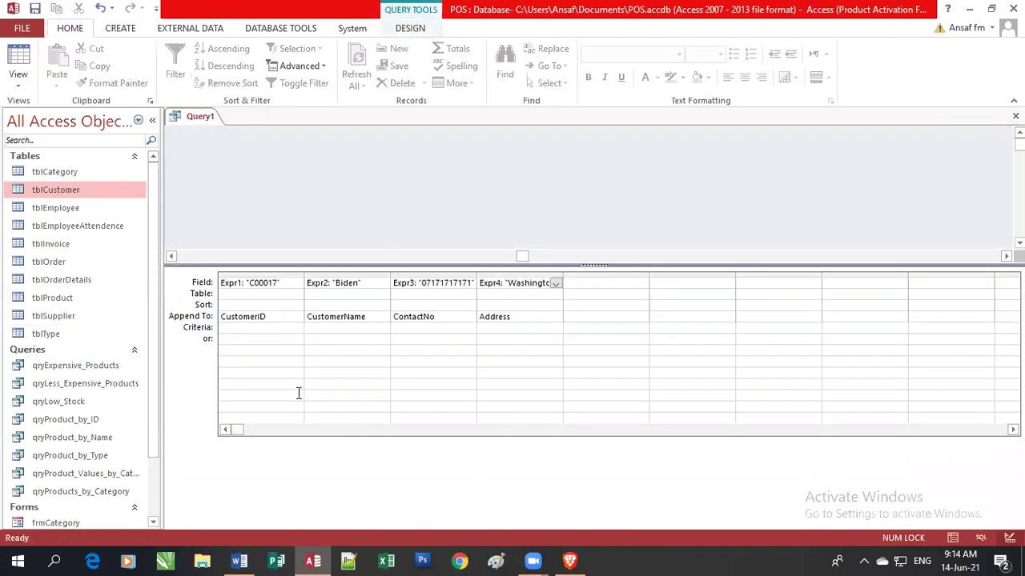
click(252, 269)
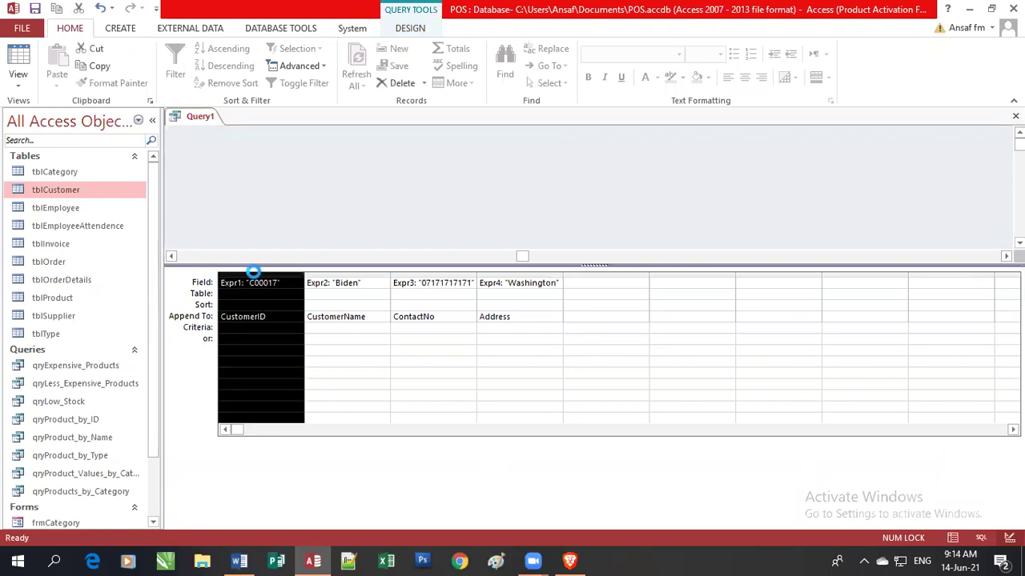
key(Delete)
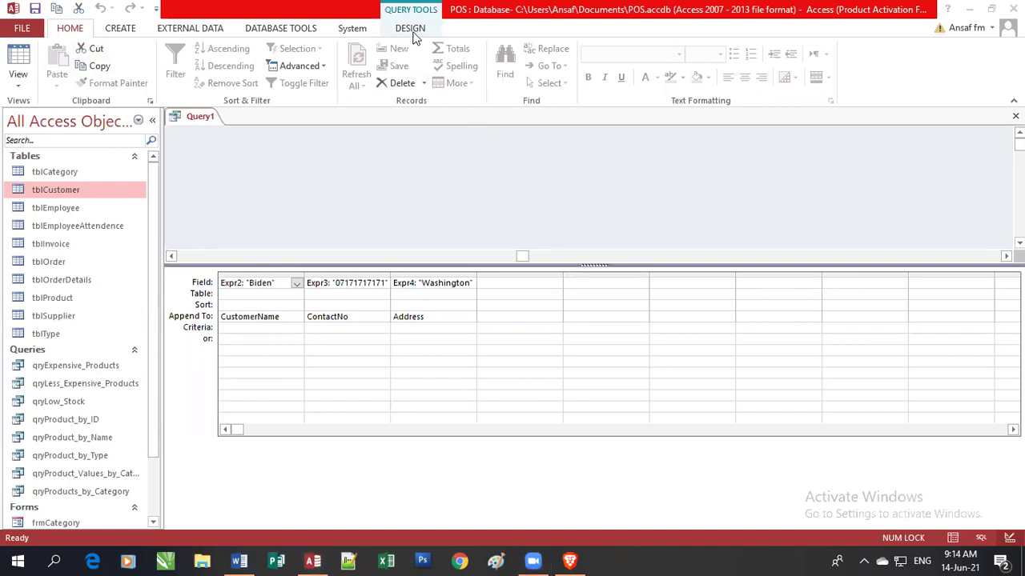
Run the corrected append query, then close it and save it as qryAddCustomer.
click(424, 195)
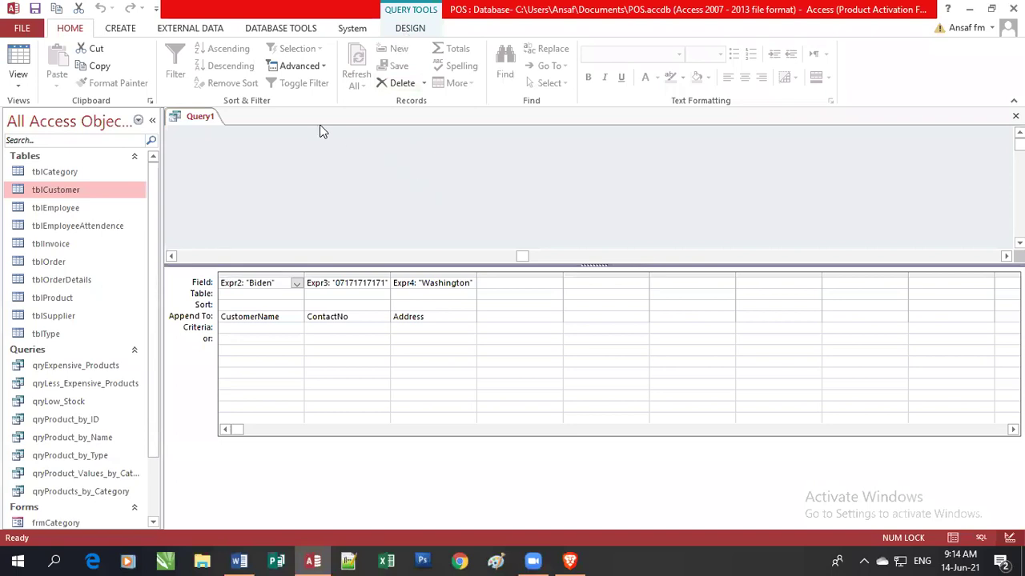
click(397, 31)
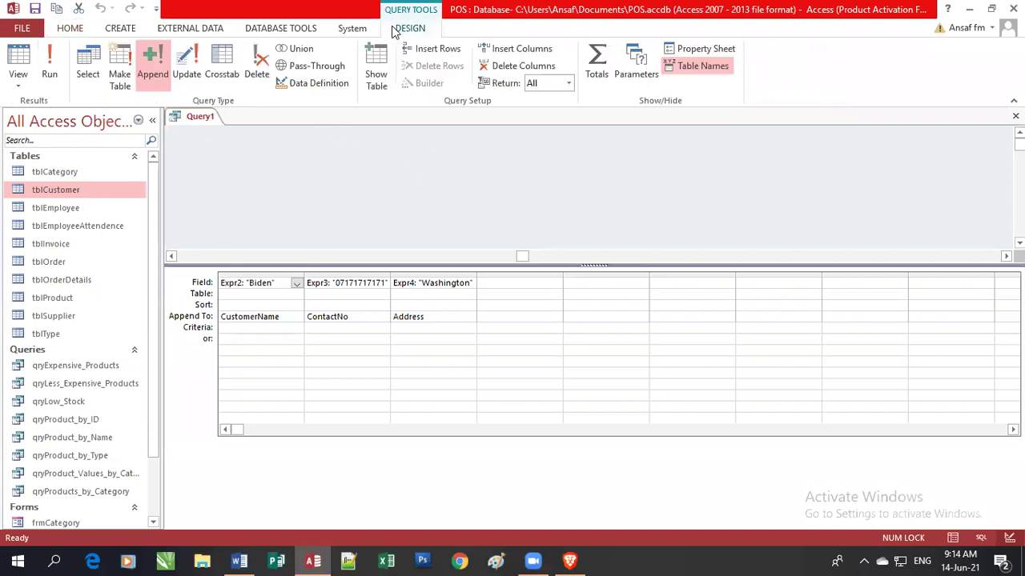
click(51, 75)
click(1015, 117)
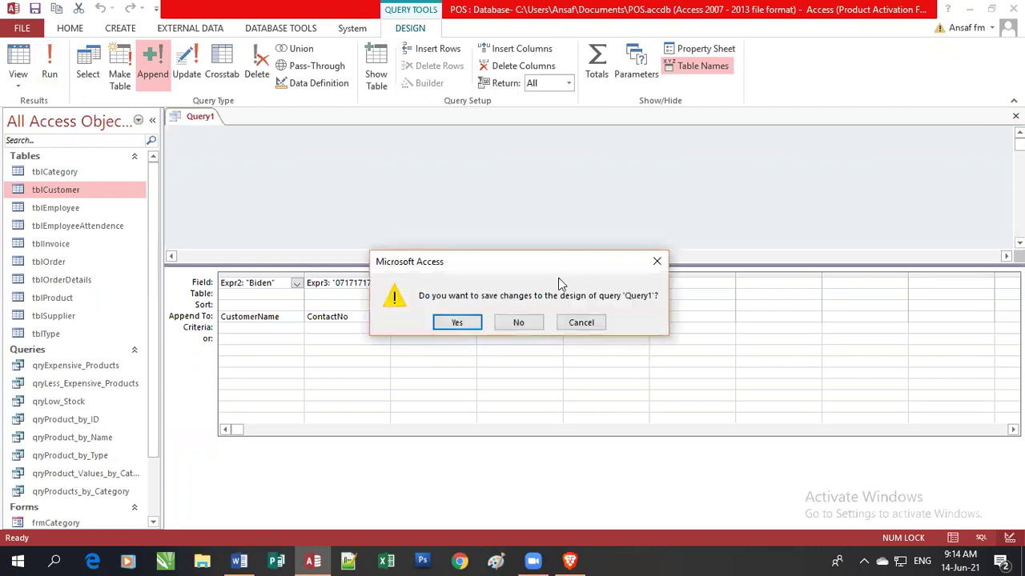
click(464, 322)
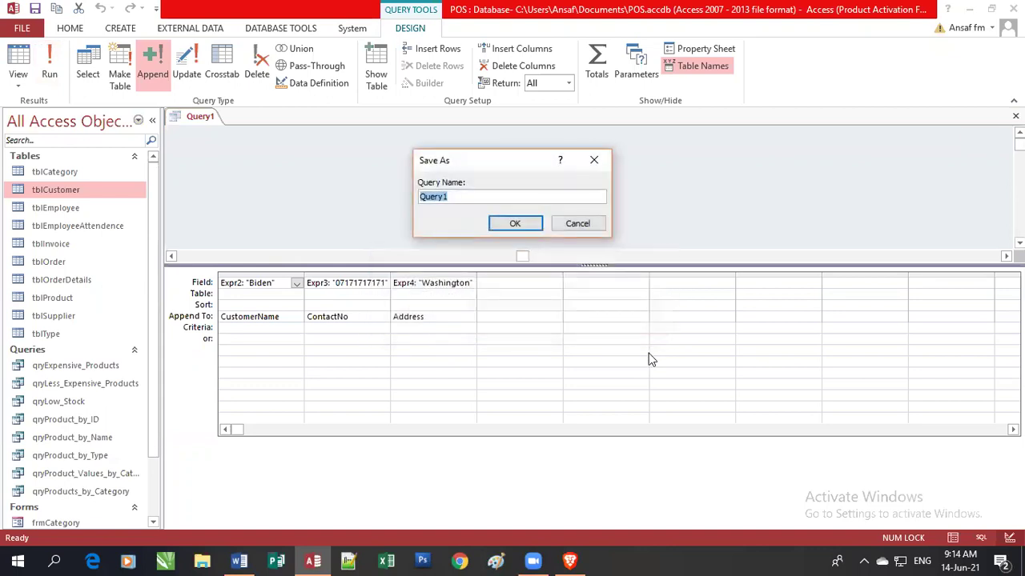
text(qryAddCustomer)
click(515, 224)
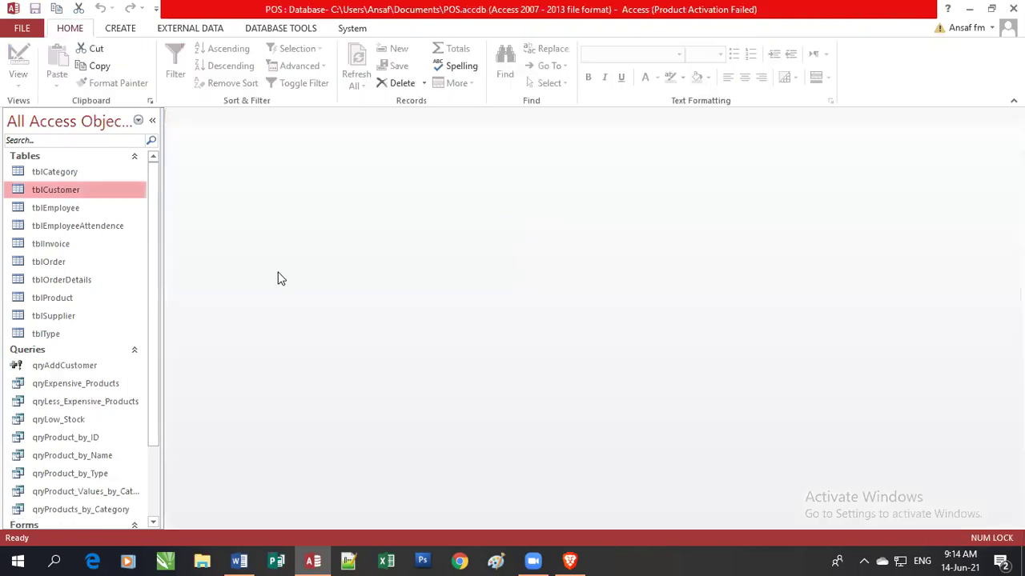
scroll(157, 401, down, 3)
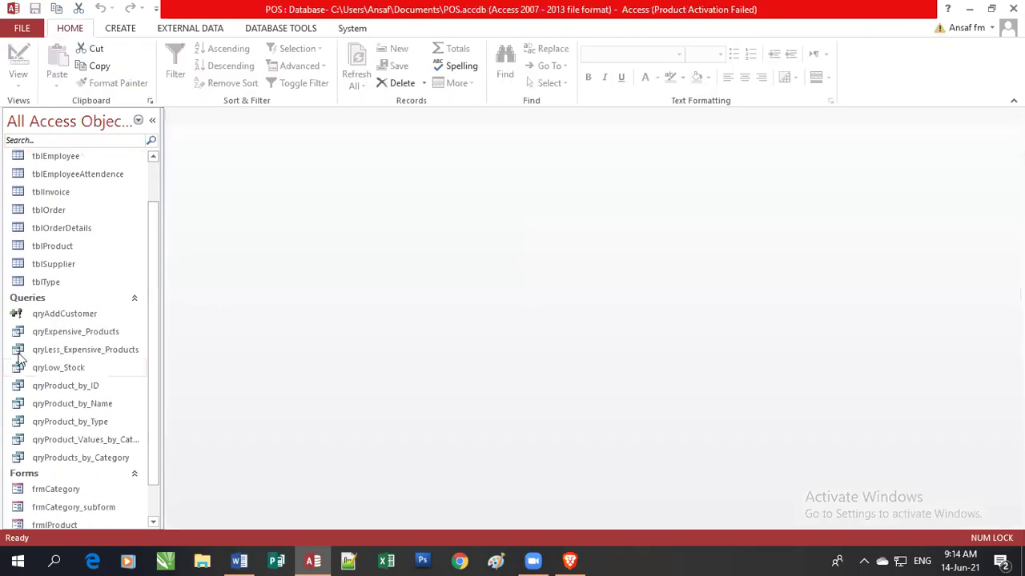
click(19, 319)
click(20, 319)
click(19, 318)
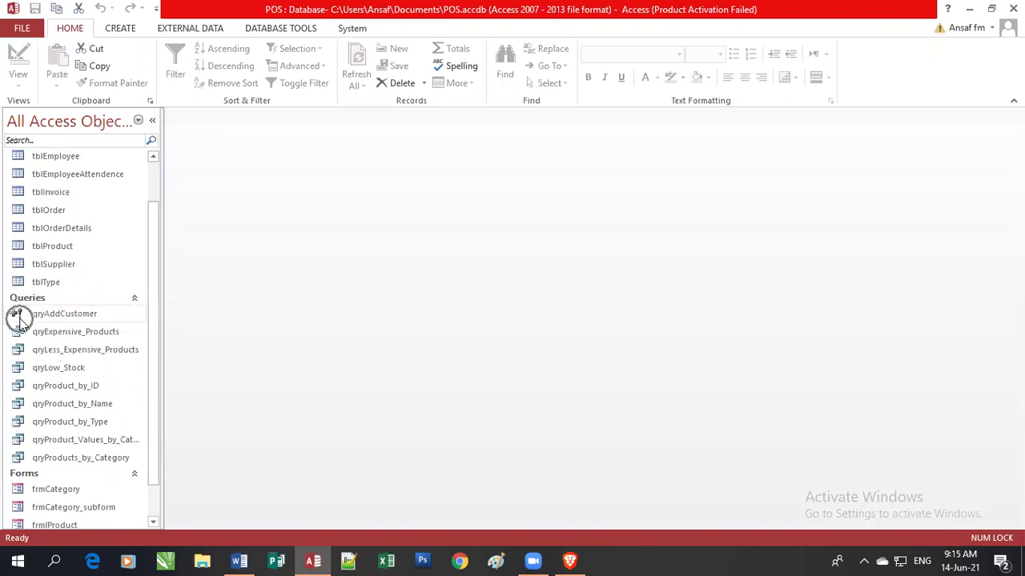
click(19, 319)
click(20, 318)
drag(153, 235, 162, 166)
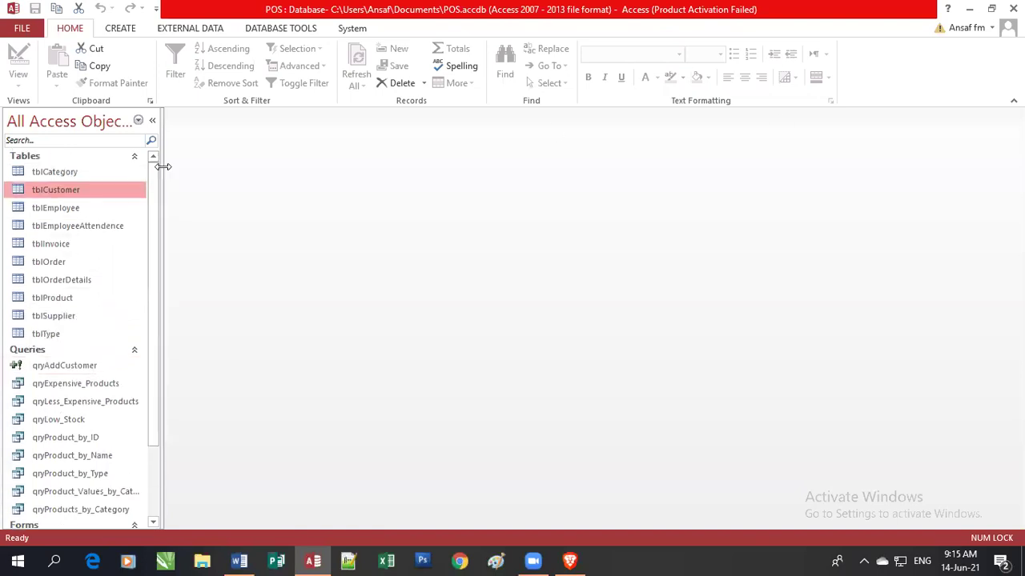
double_click(54, 196)
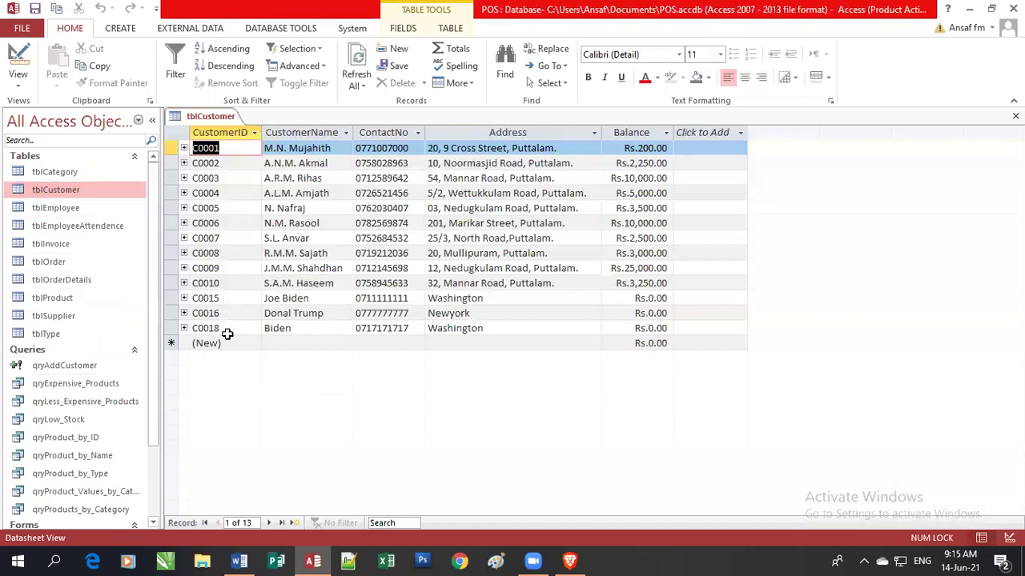
key(ctrl)
key(ctrl)
key(ctrl)
key(ctrl)
key(ctrl)
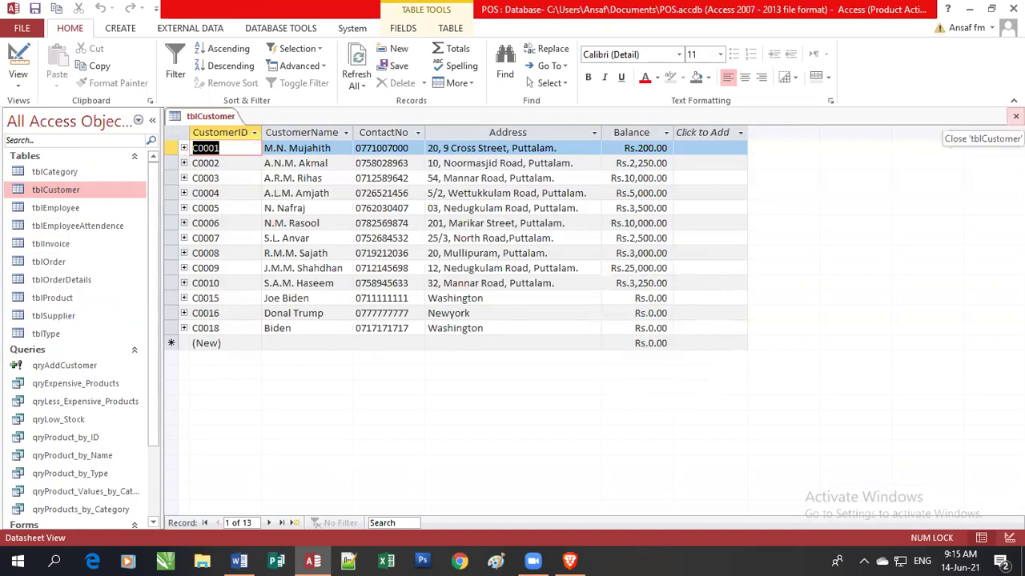
click(1015, 116)
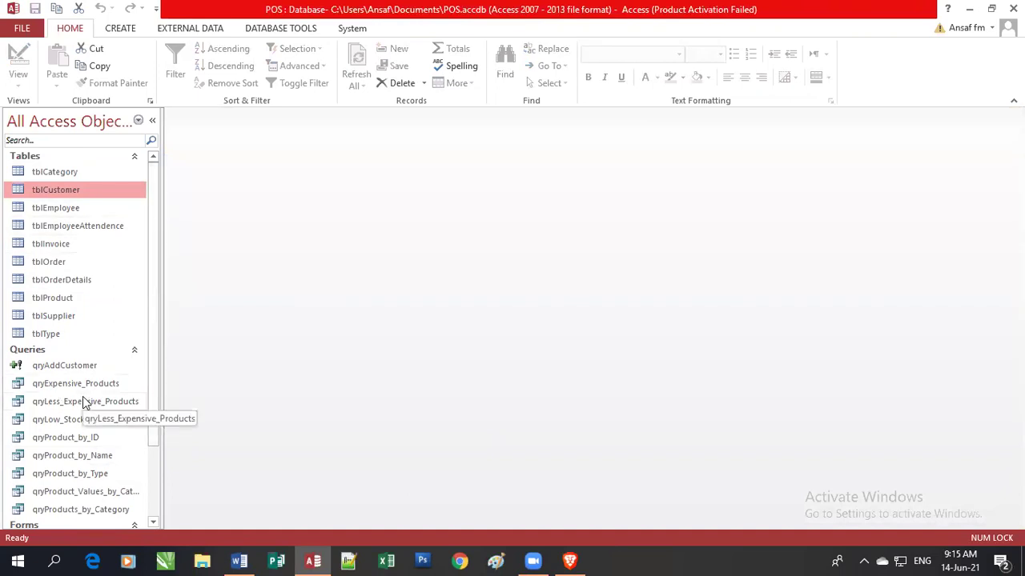
right_click(72, 366)
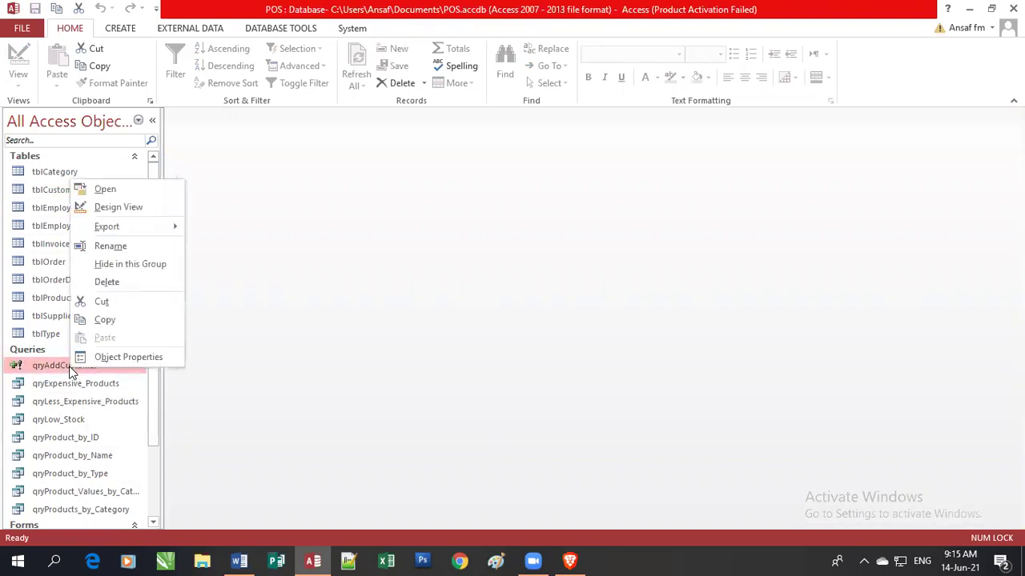
click(128, 208)
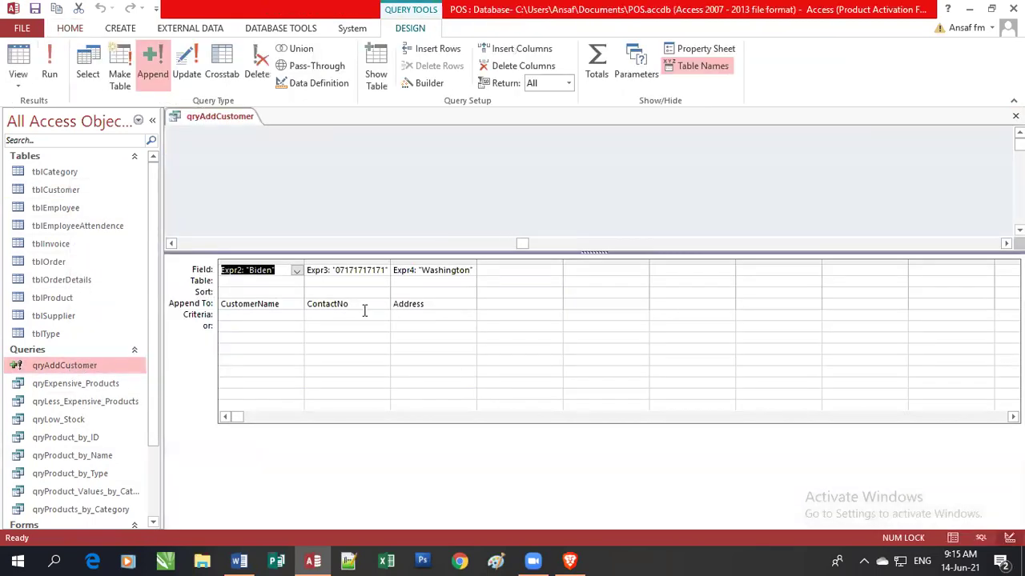
mouse_move(547, 560)
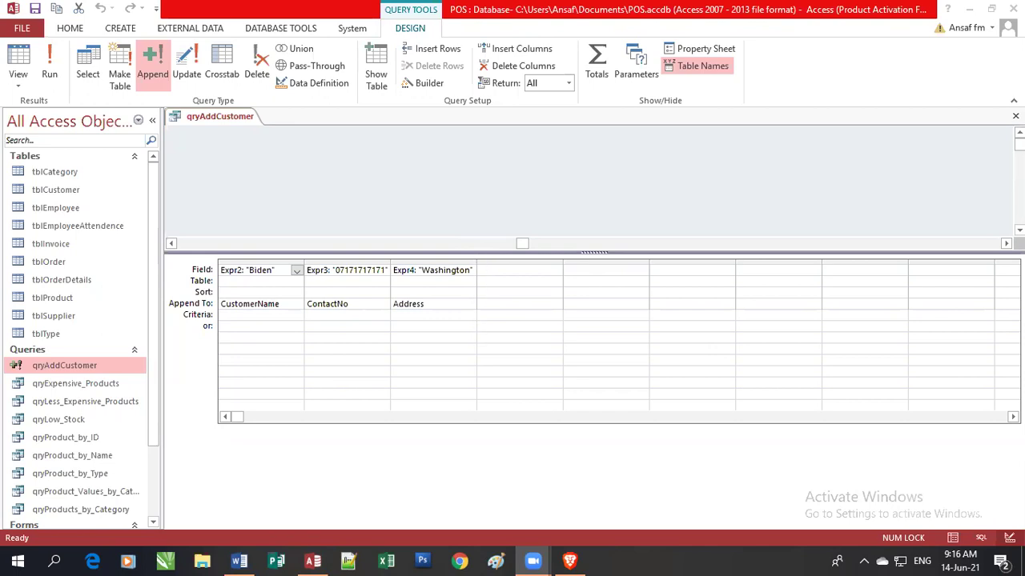
click(1015, 117)
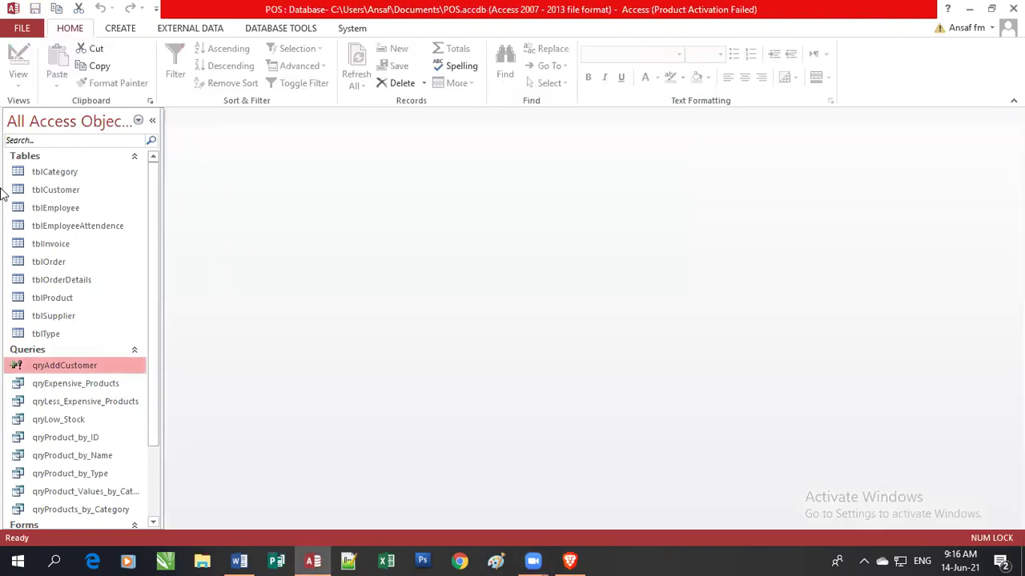
double_click(70, 192)
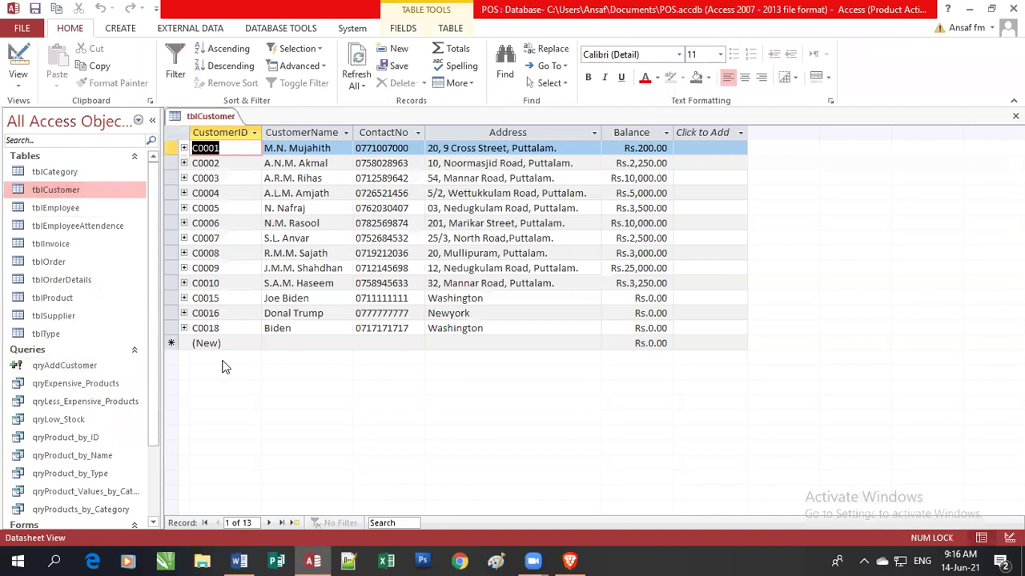
click(269, 343)
click(418, 347)
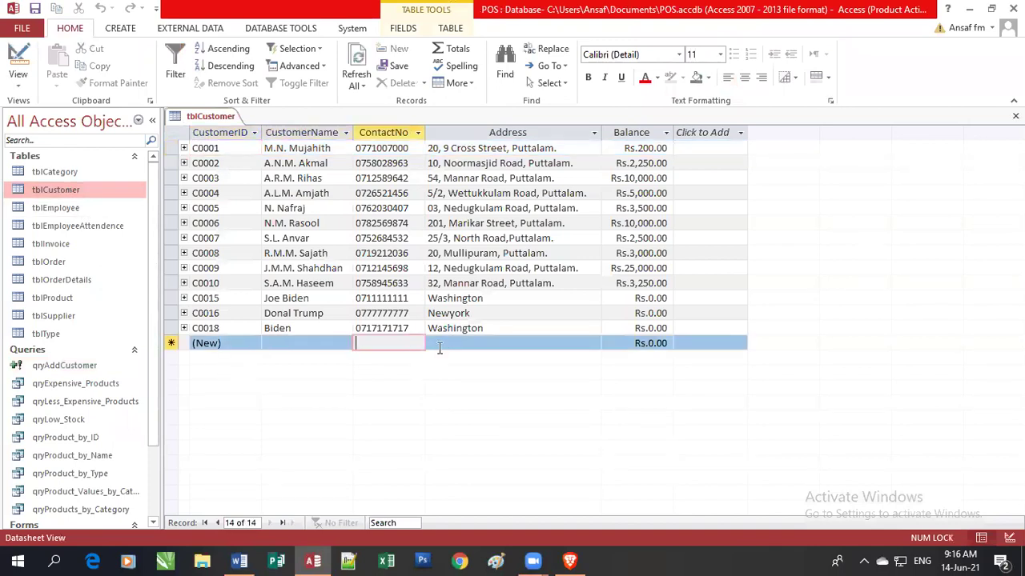
click(462, 347)
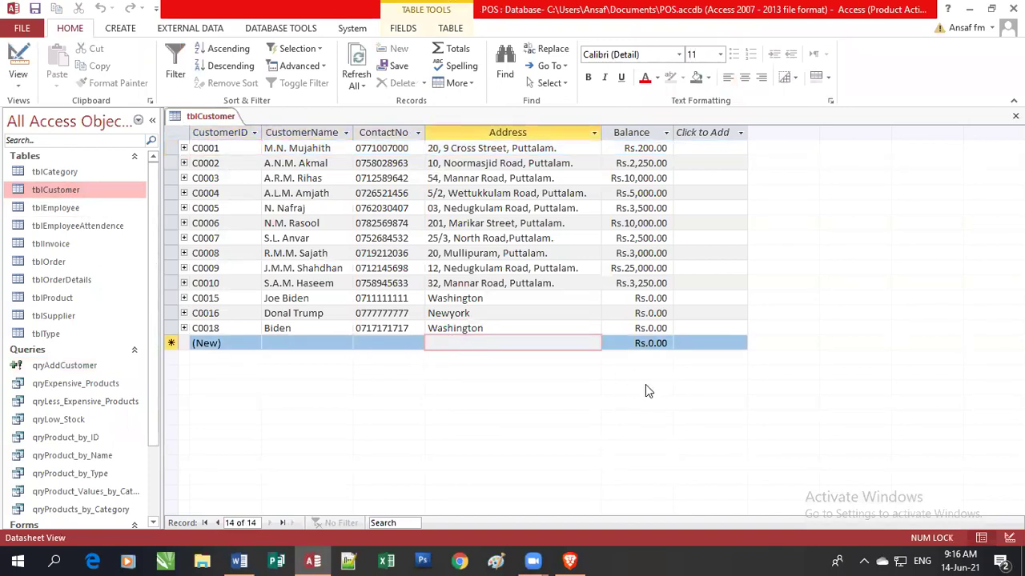
click(1015, 116)
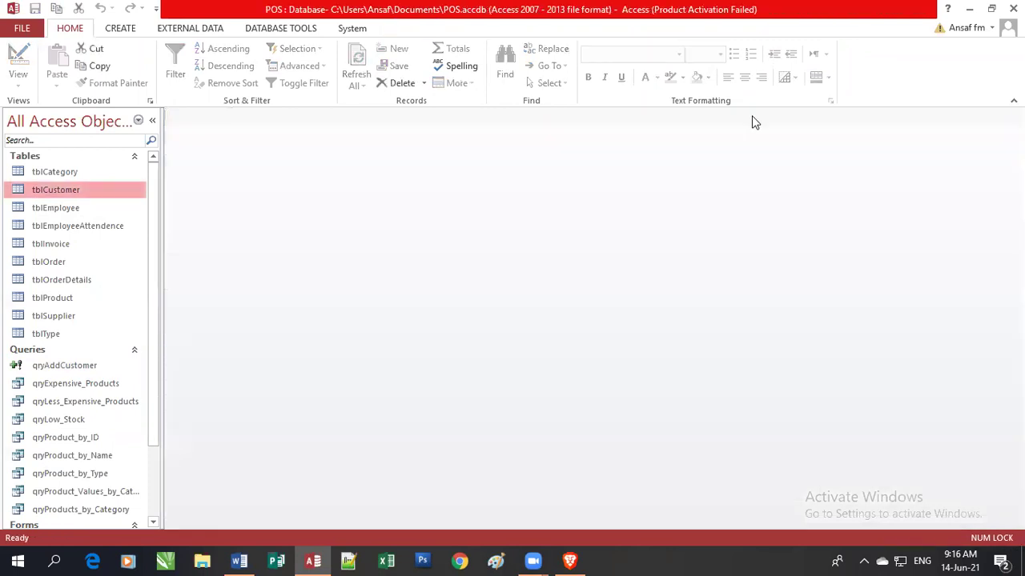
drag(151, 382, 160, 525)
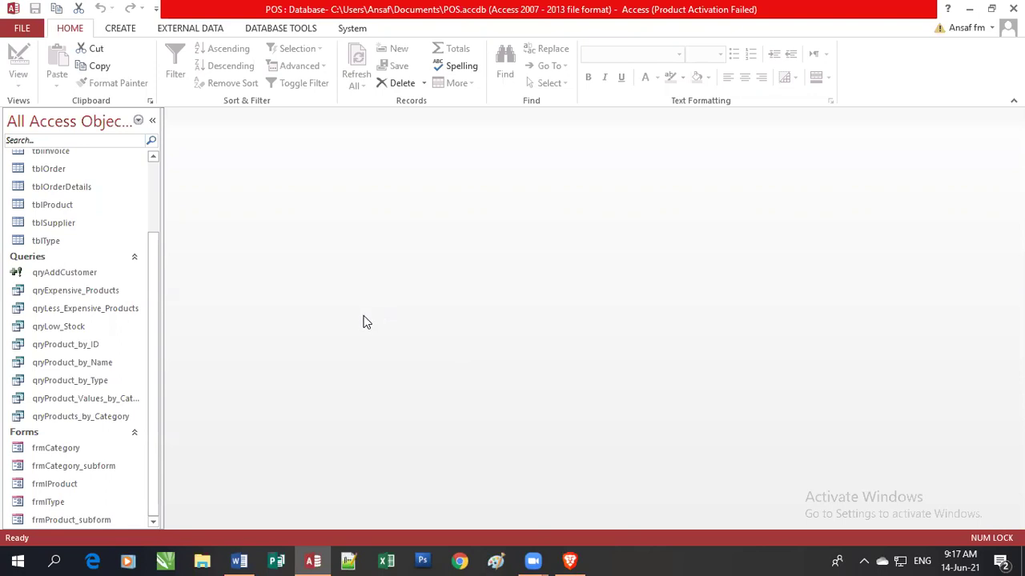
scroll(153, 240, up, 1)
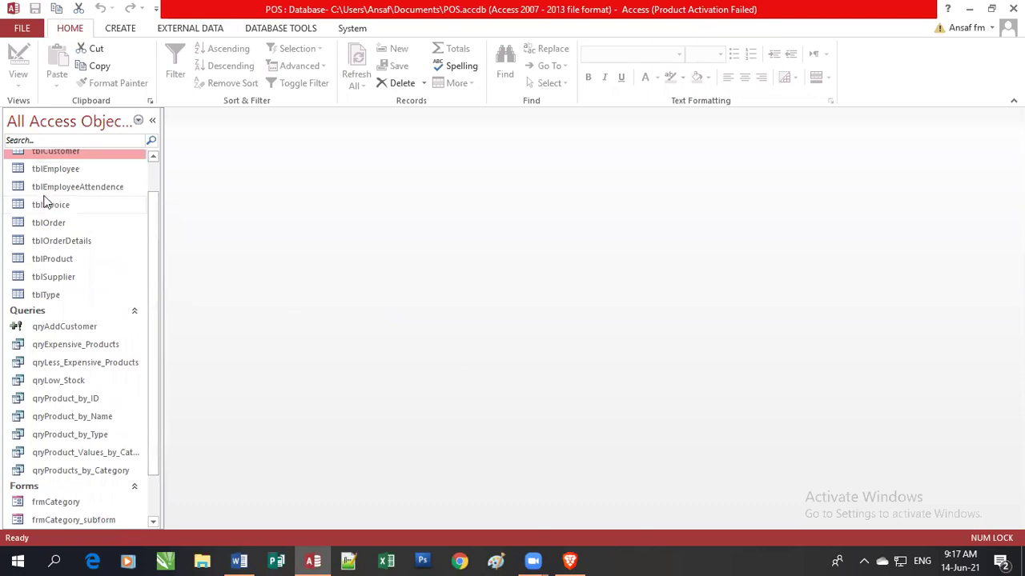
double_click(50, 152)
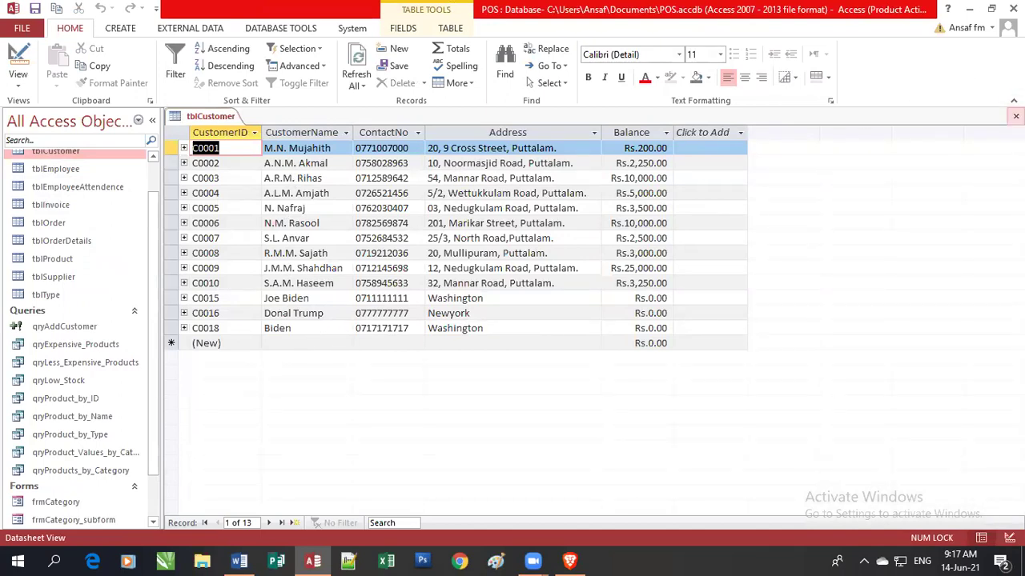
click(1015, 117)
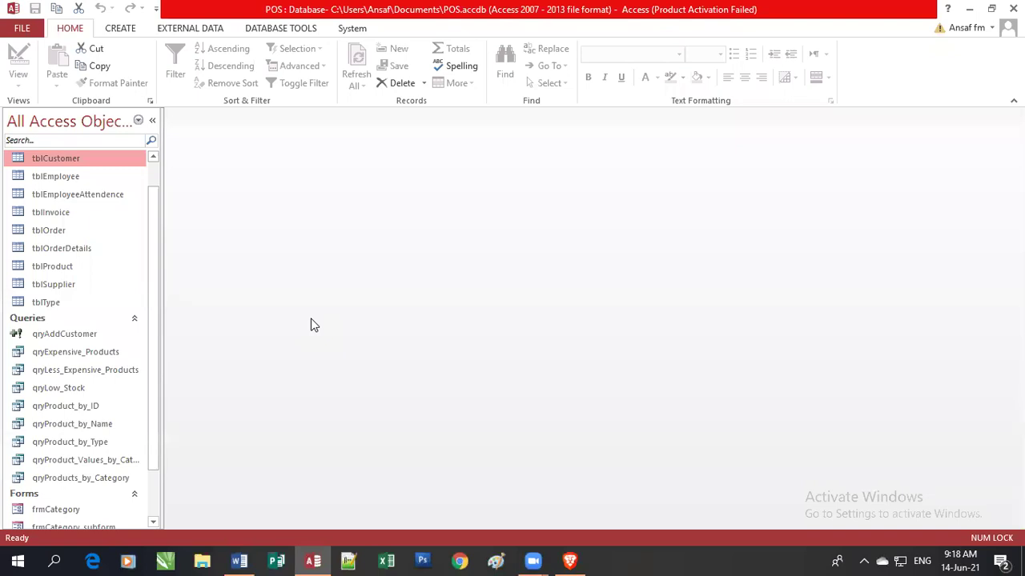
Open tblEmployeeAttendence and move through the new record's date, EmpID and TimeOfArrival cells.
double_click(98, 195)
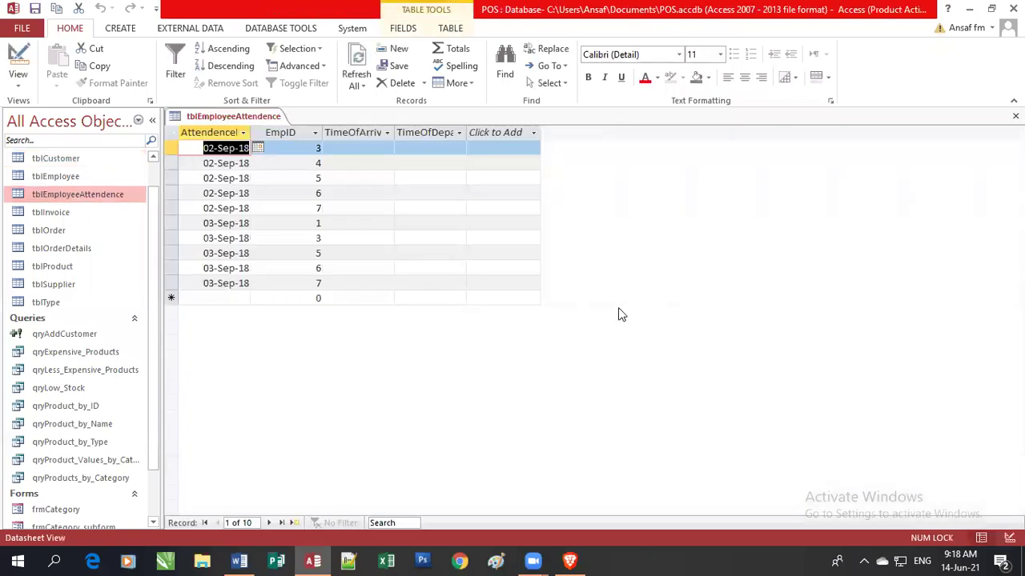
click(211, 299)
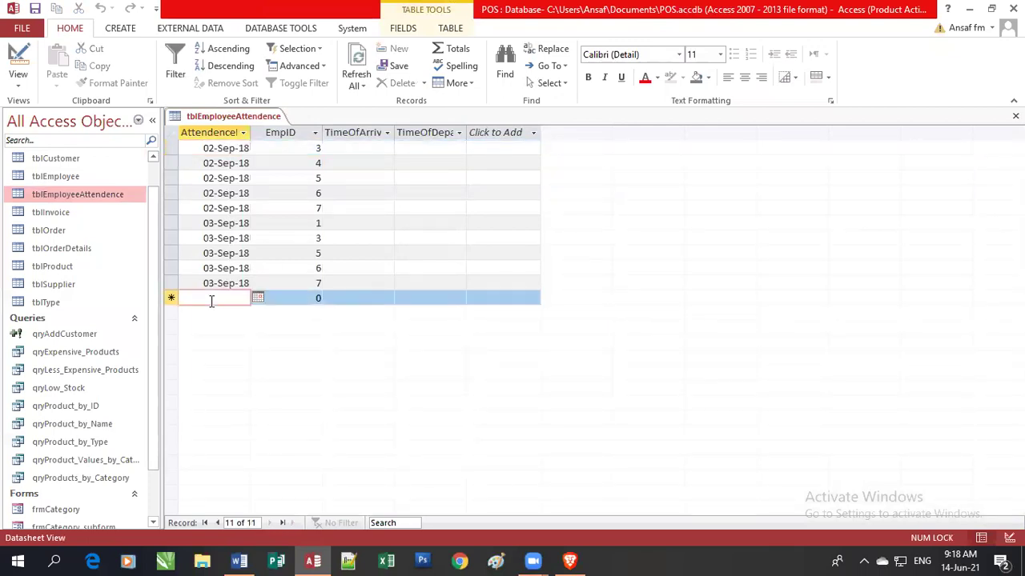
click(300, 295)
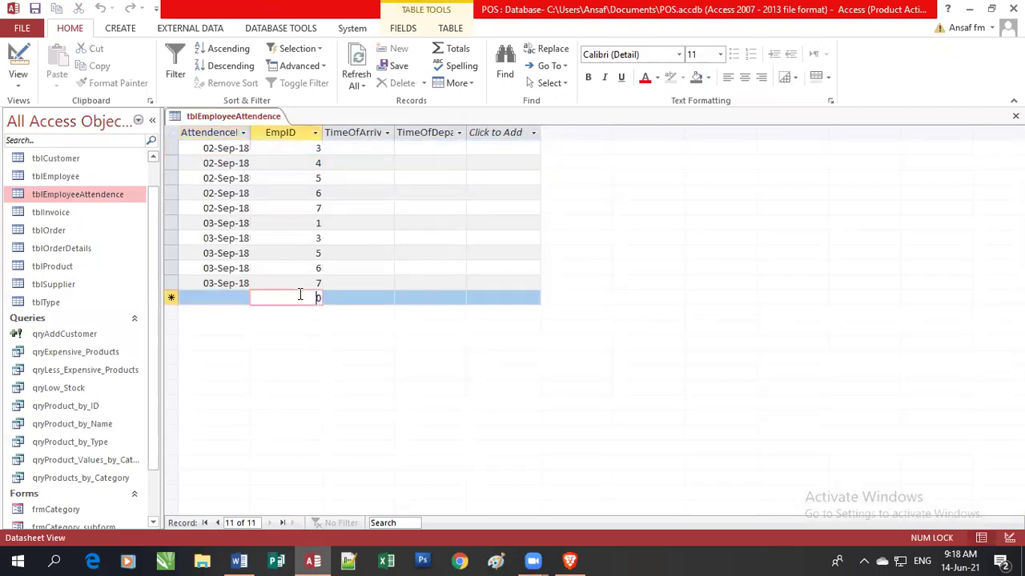
click(371, 299)
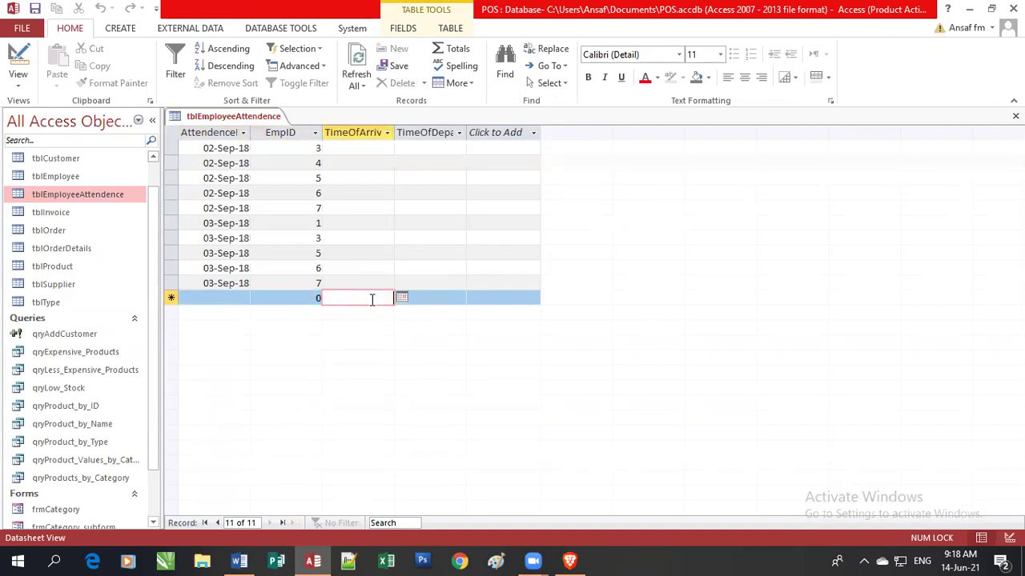
click(282, 299)
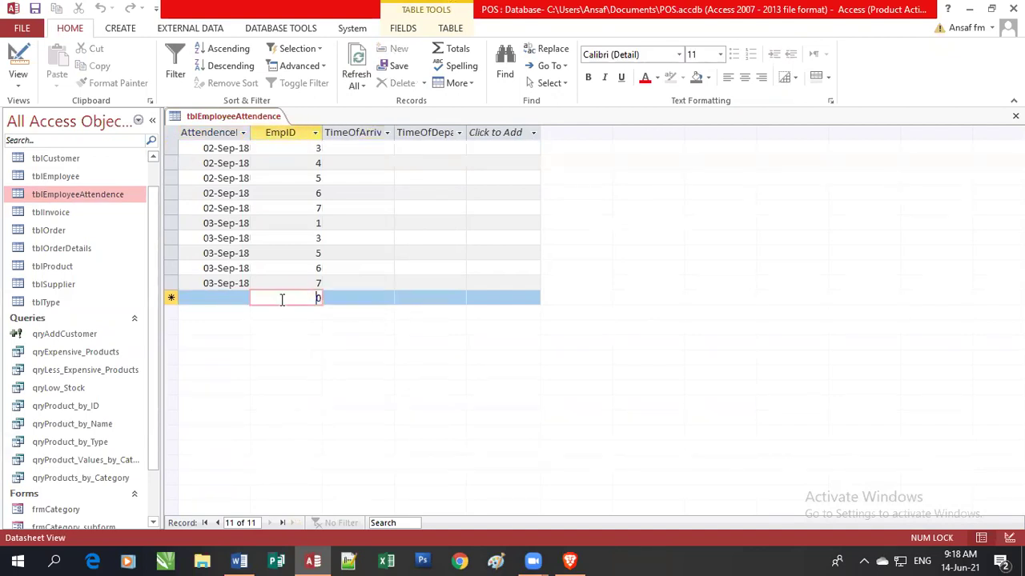
click(231, 301)
click(381, 300)
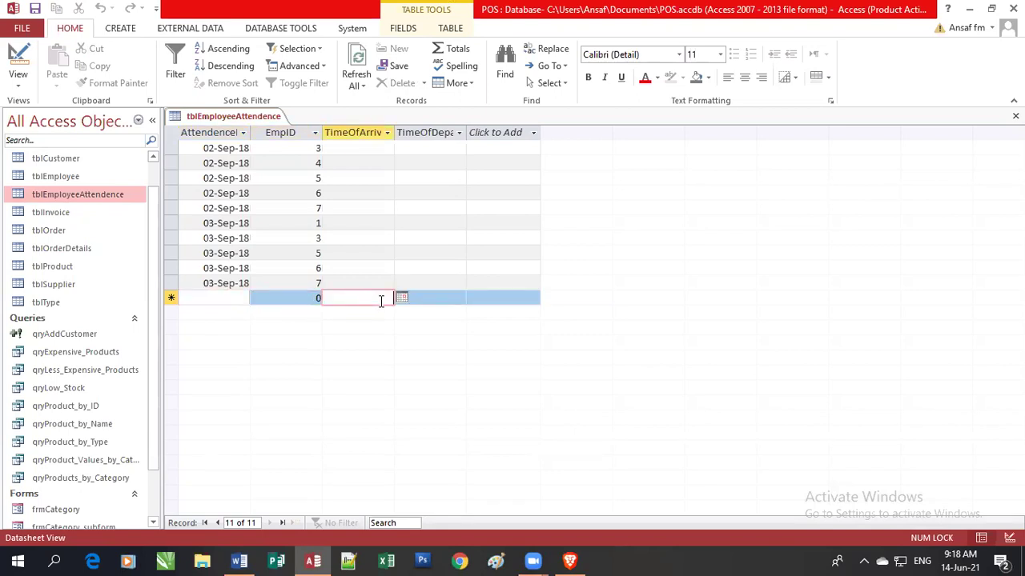
click(311, 298)
click(242, 297)
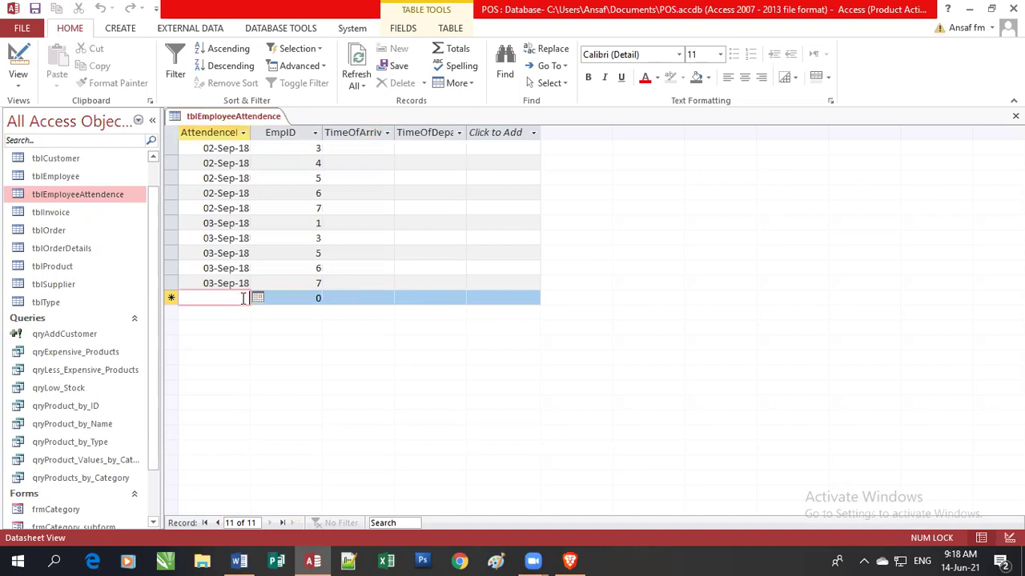
click(284, 298)
click(347, 298)
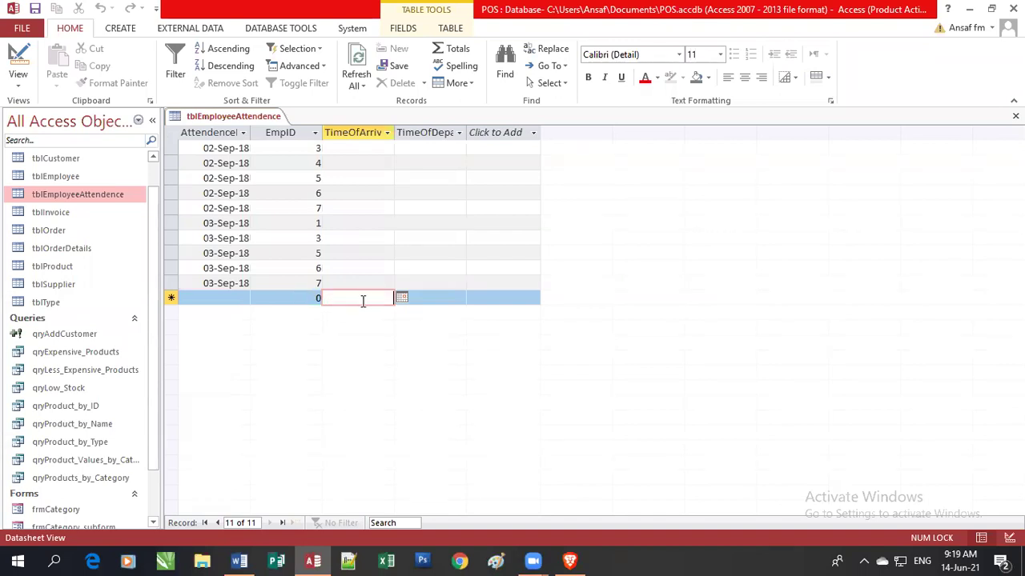
click(232, 298)
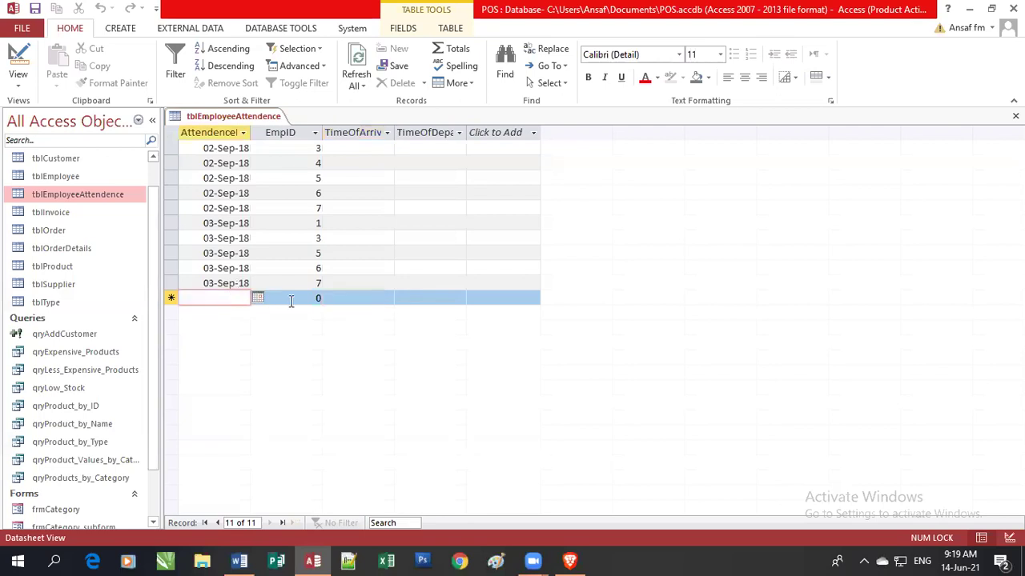
click(292, 300)
click(351, 299)
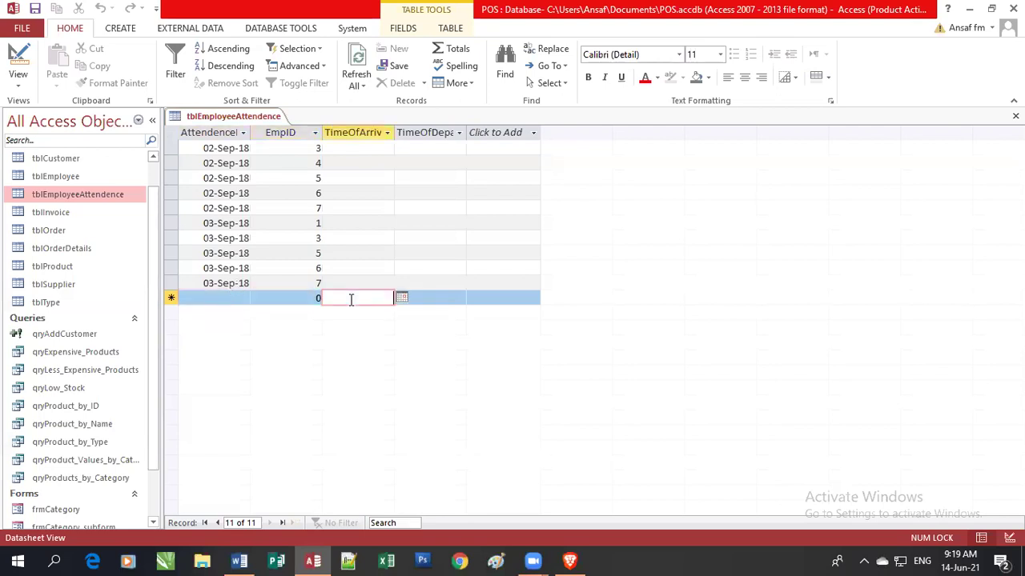
click(230, 297)
click(285, 298)
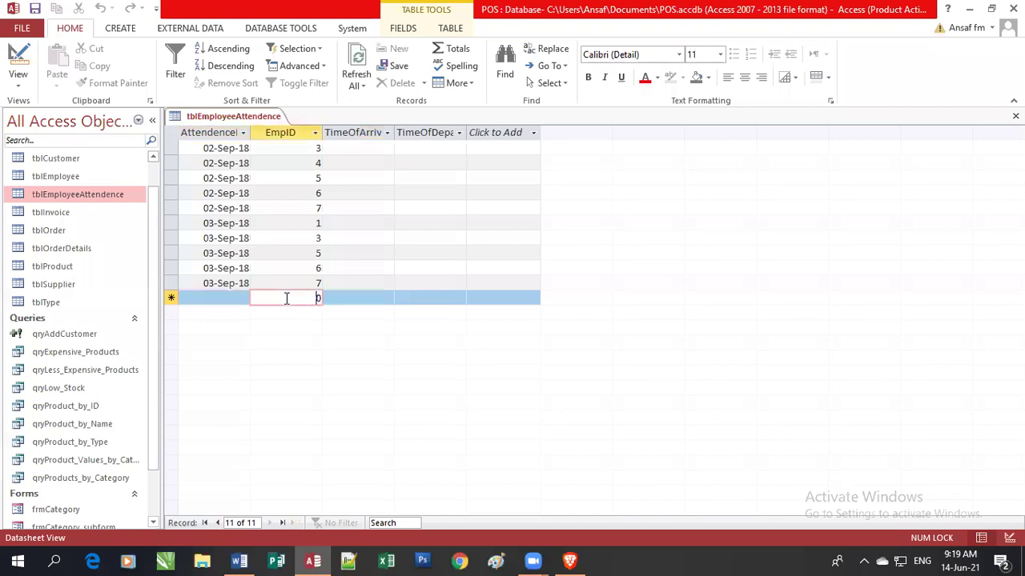
click(352, 296)
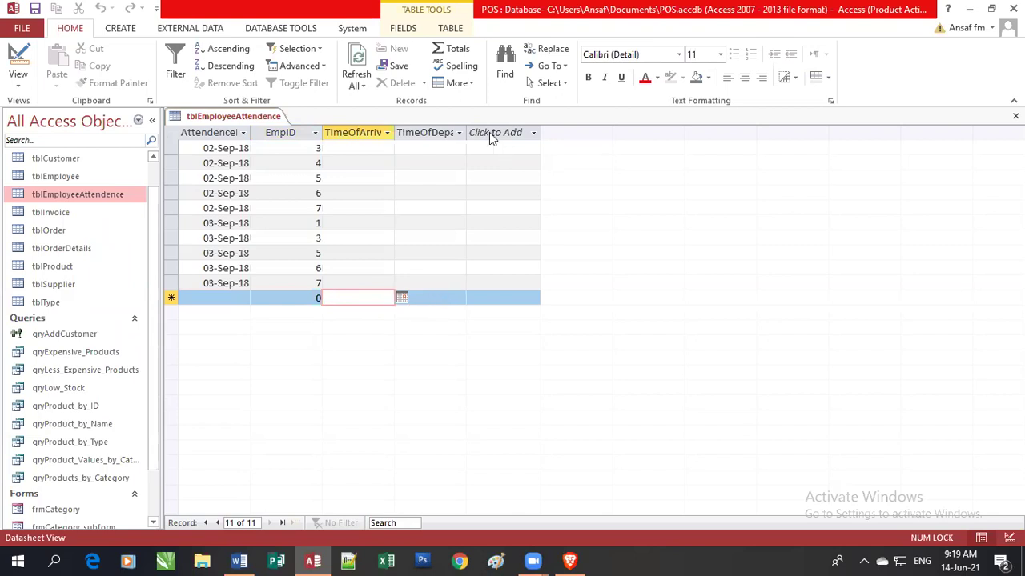
Widen the TimeOfDeparture and TimeOfArrival columns, recheck the new row, and close the table.
drag(466, 132, 509, 132)
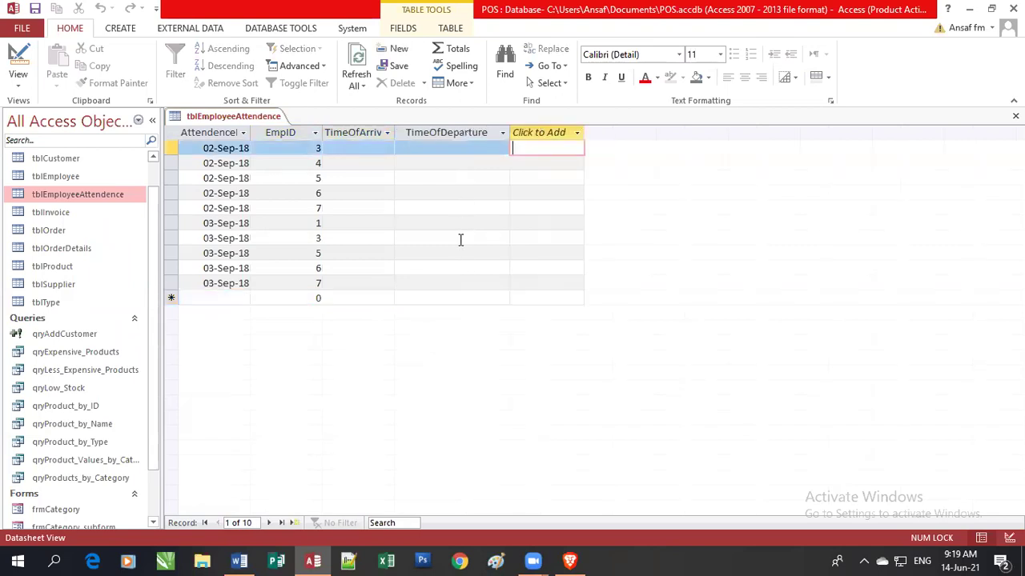
click(454, 297)
drag(393, 132, 470, 132)
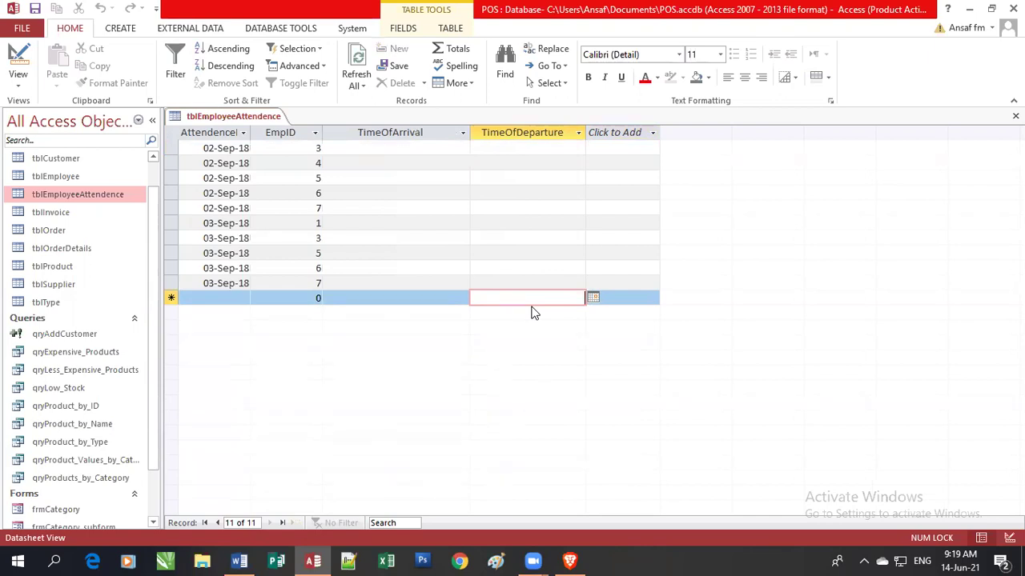
click(231, 300)
click(264, 298)
click(400, 298)
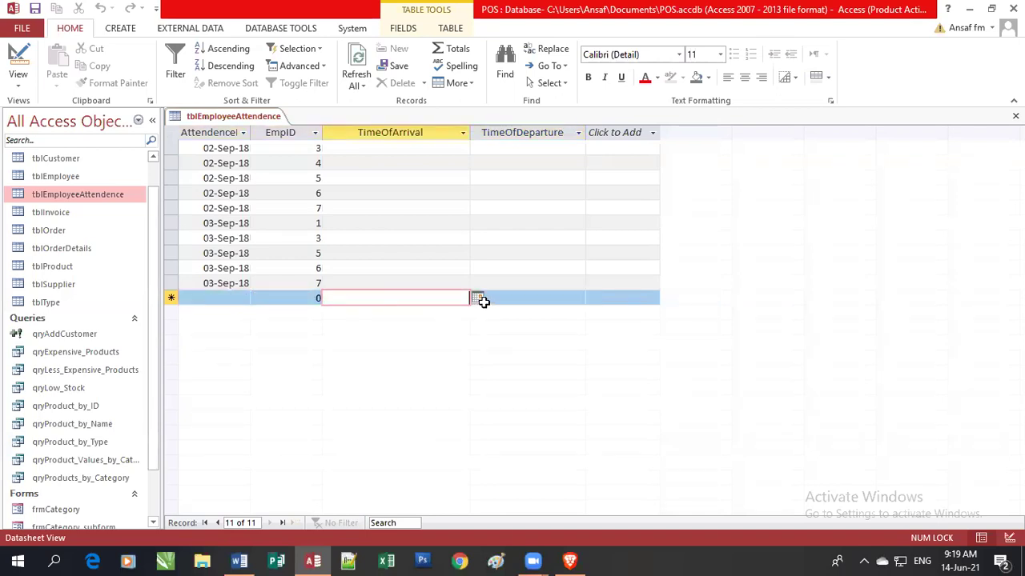
click(519, 296)
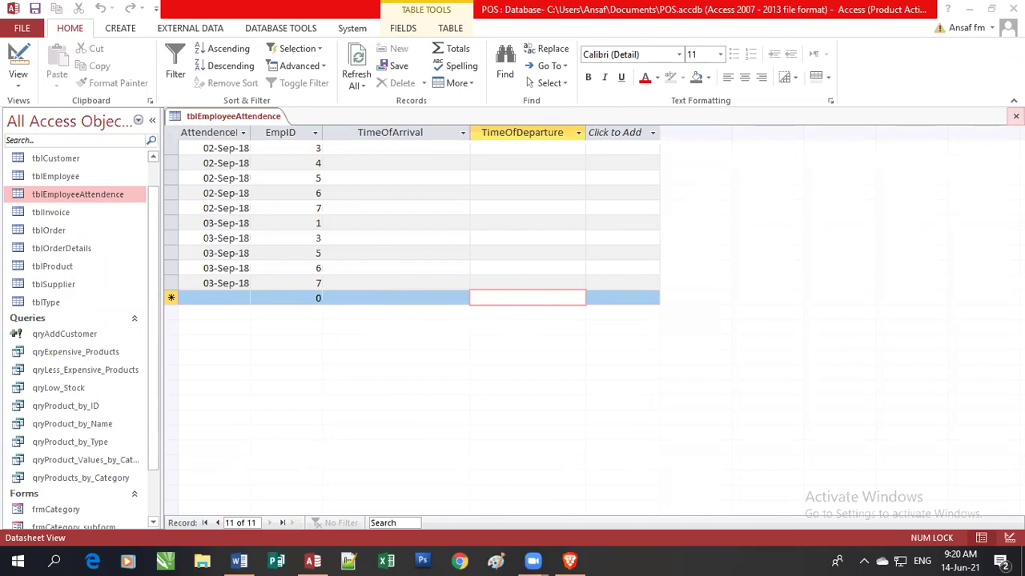
click(1014, 116)
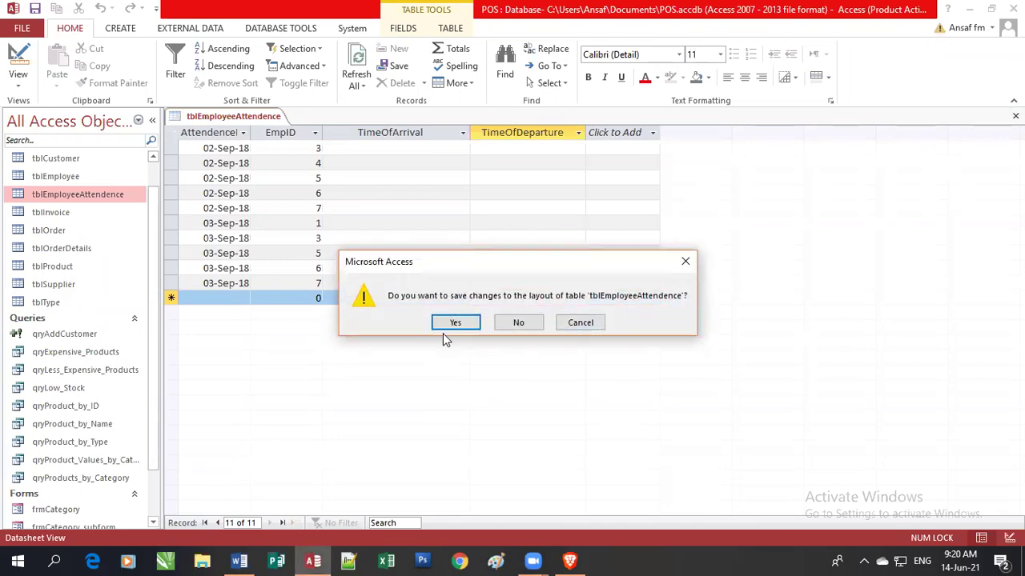
Keep the attendance table's new column layout and open tblCustomer from the navigation pane.
click(467, 323)
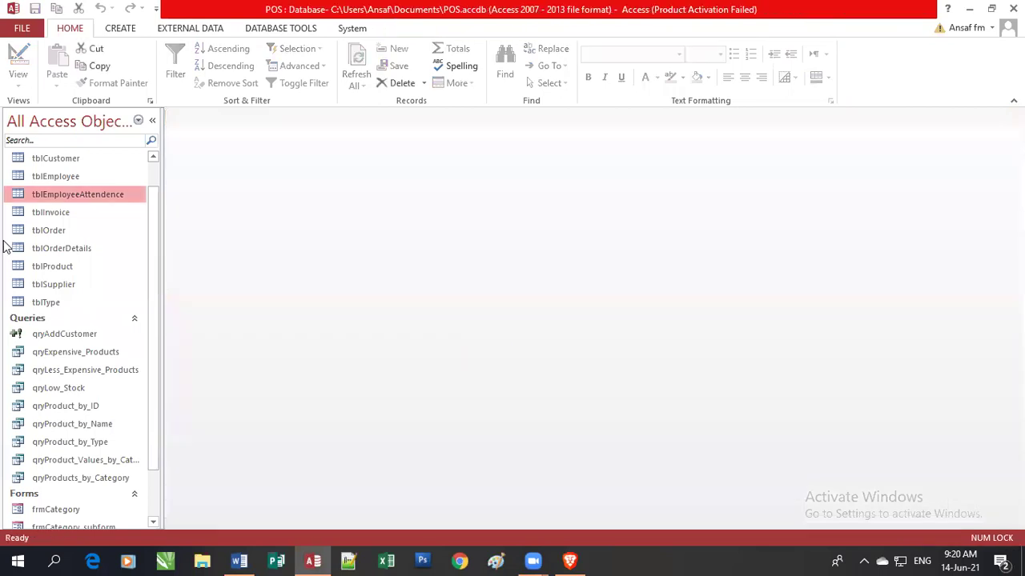
scroll(153, 214, up, 2)
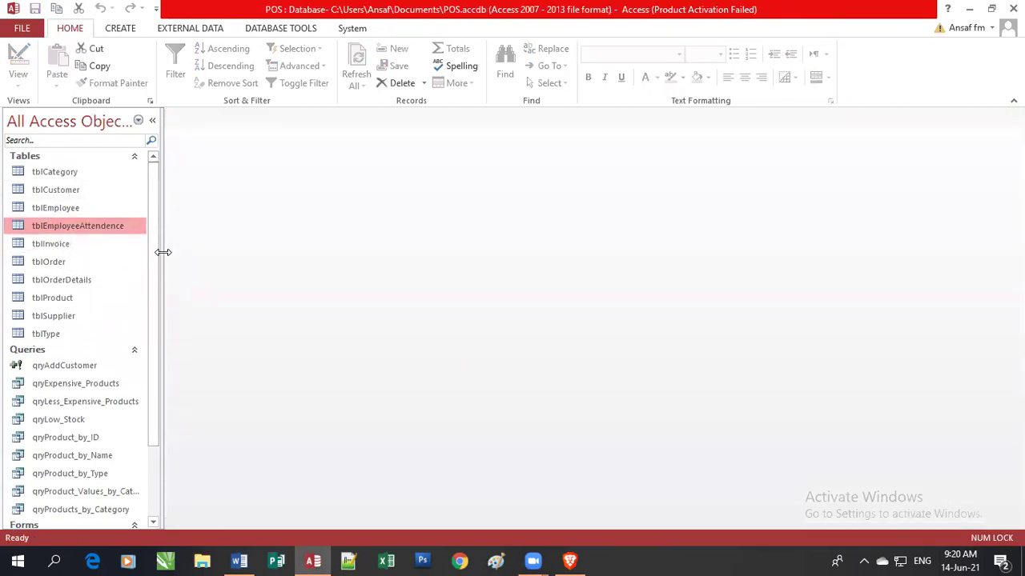
double_click(69, 189)
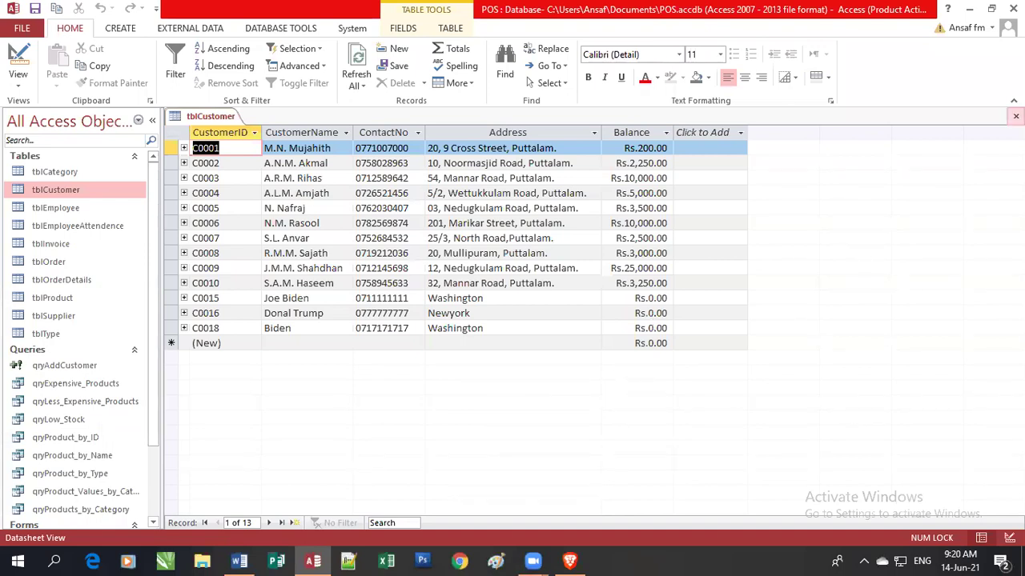
Close the tblCustomer datasheet and show the Create ribbon's object options.
click(1015, 116)
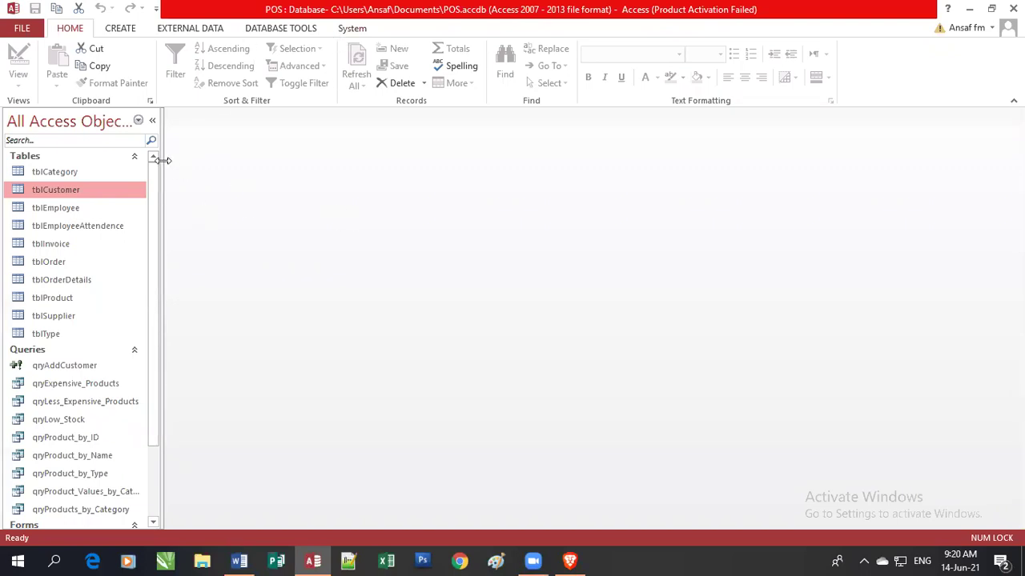
click(124, 35)
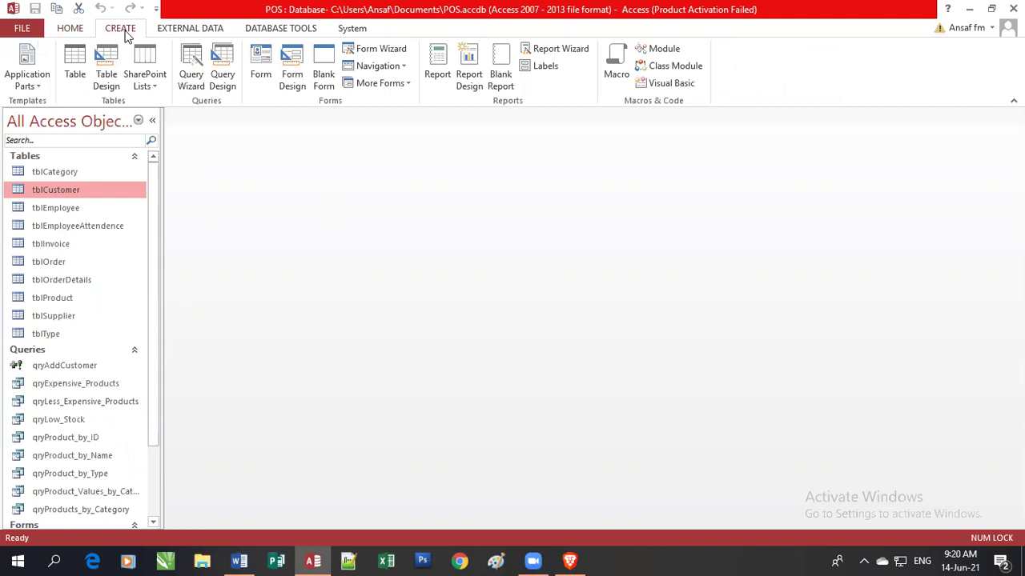
Start a new query design with tblCustomer added as its table.
click(222, 87)
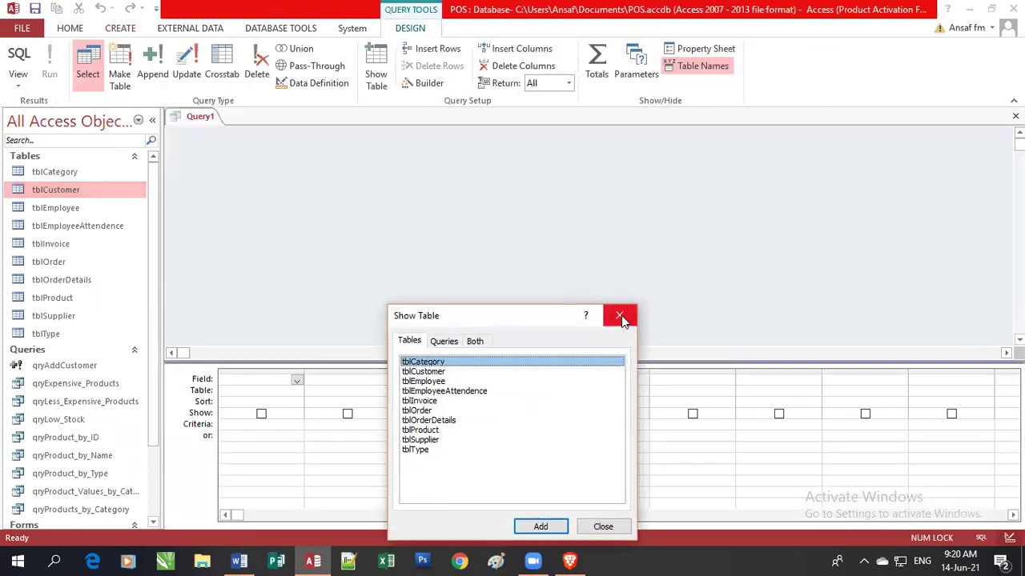
drag(514, 319, 572, 132)
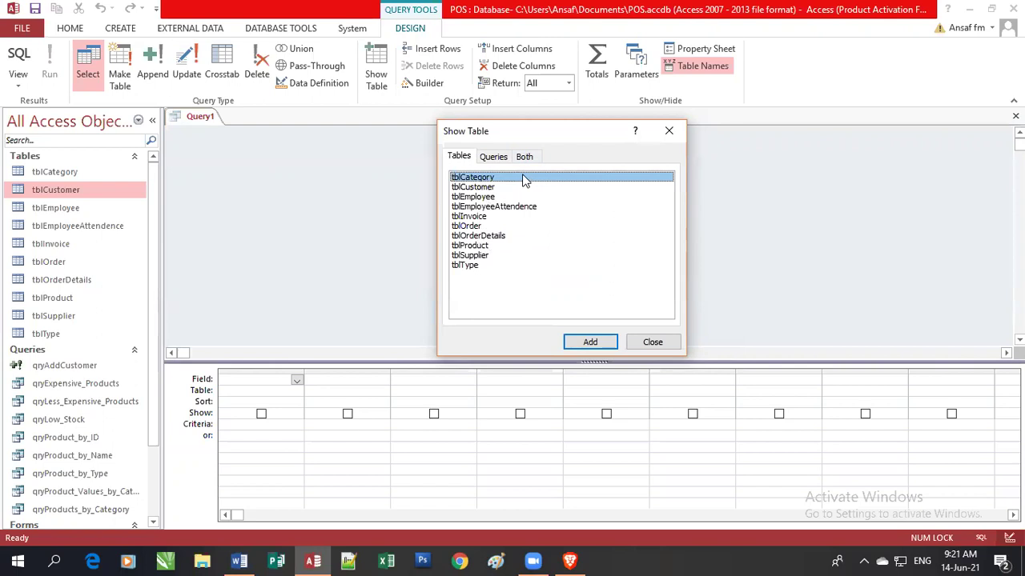
click(475, 189)
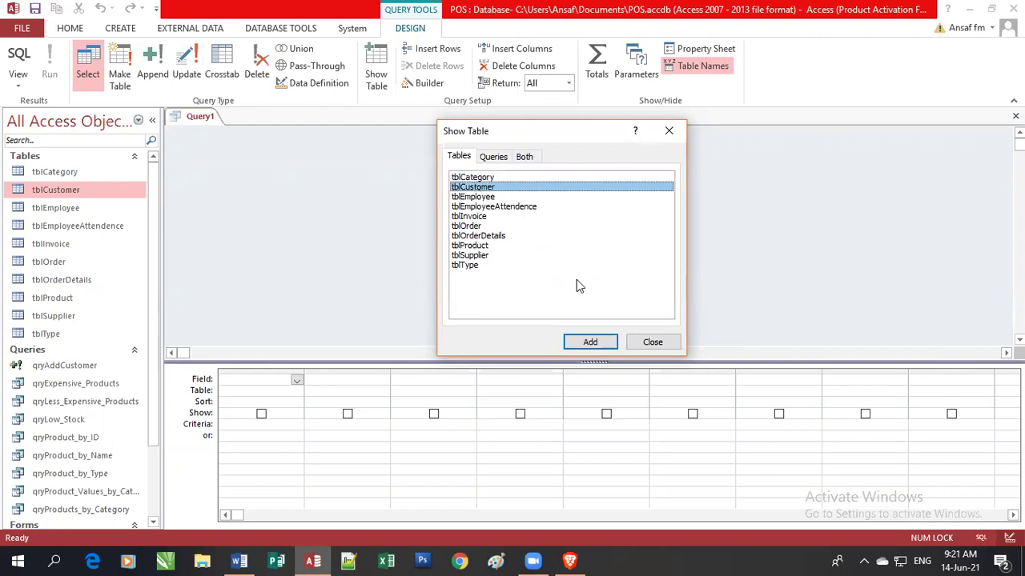
click(589, 343)
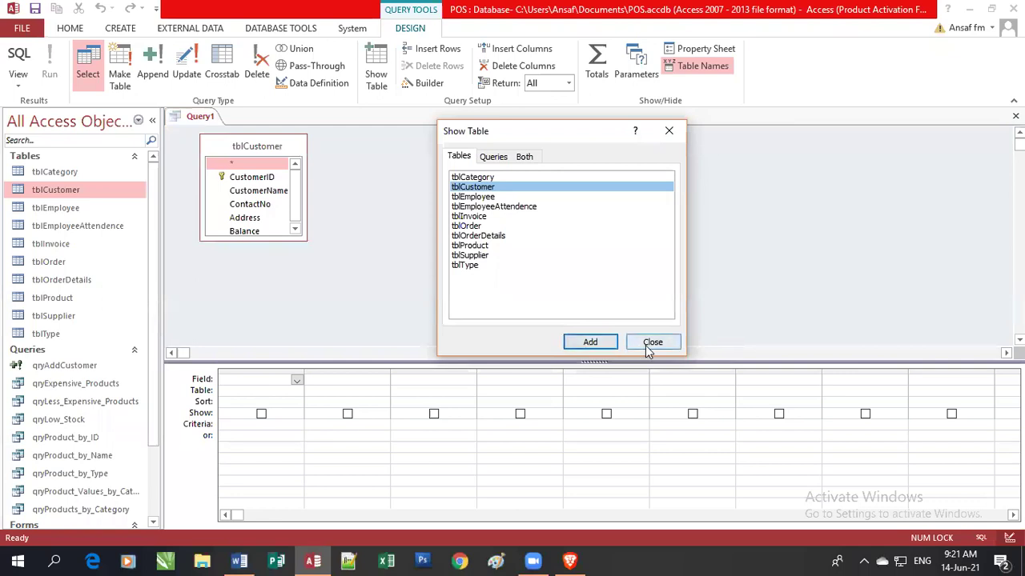
click(650, 344)
drag(272, 242, 274, 281)
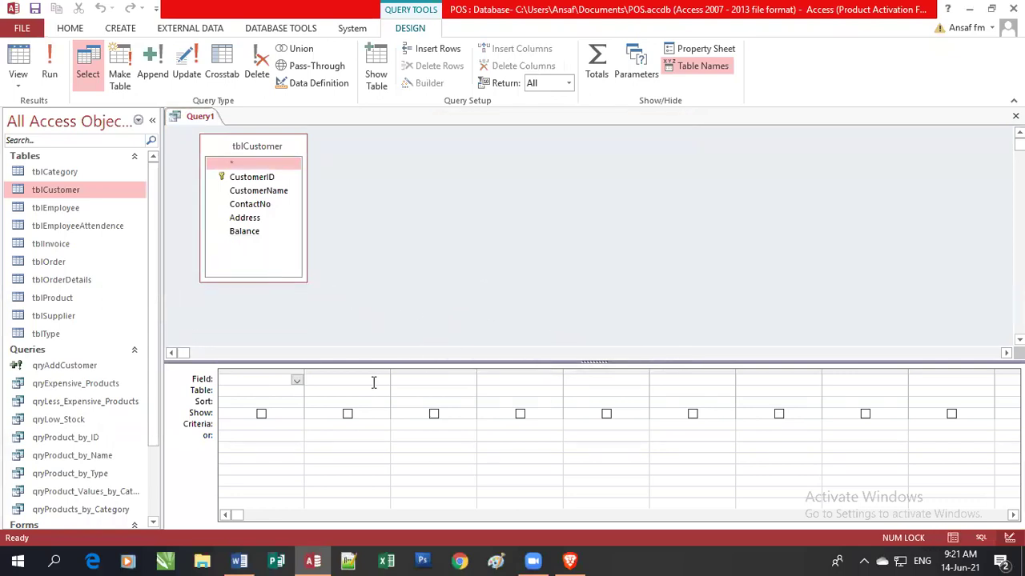
Put CustomerID and Balance in the grid and make it an update query.
click(271, 381)
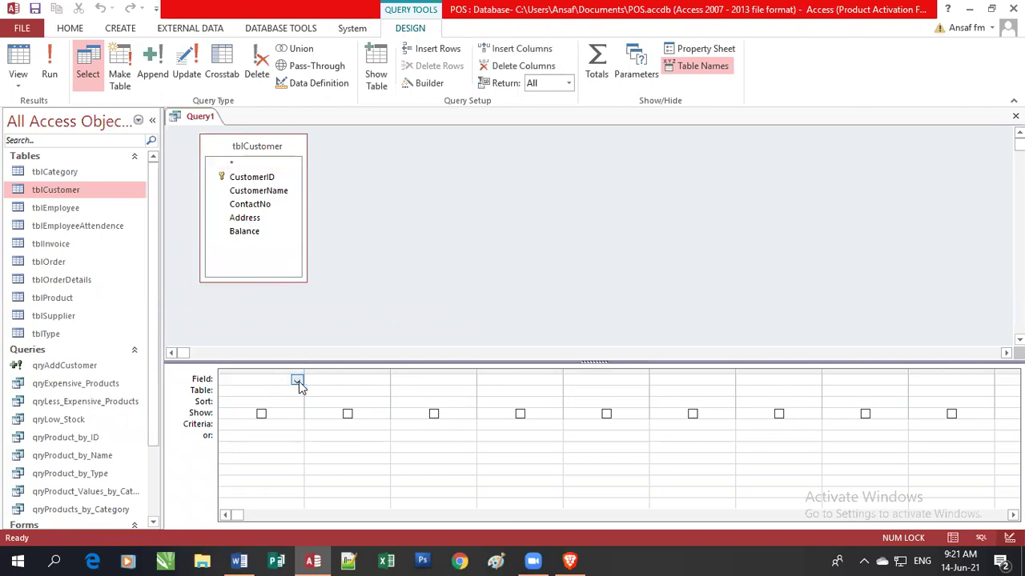
click(297, 381)
click(279, 400)
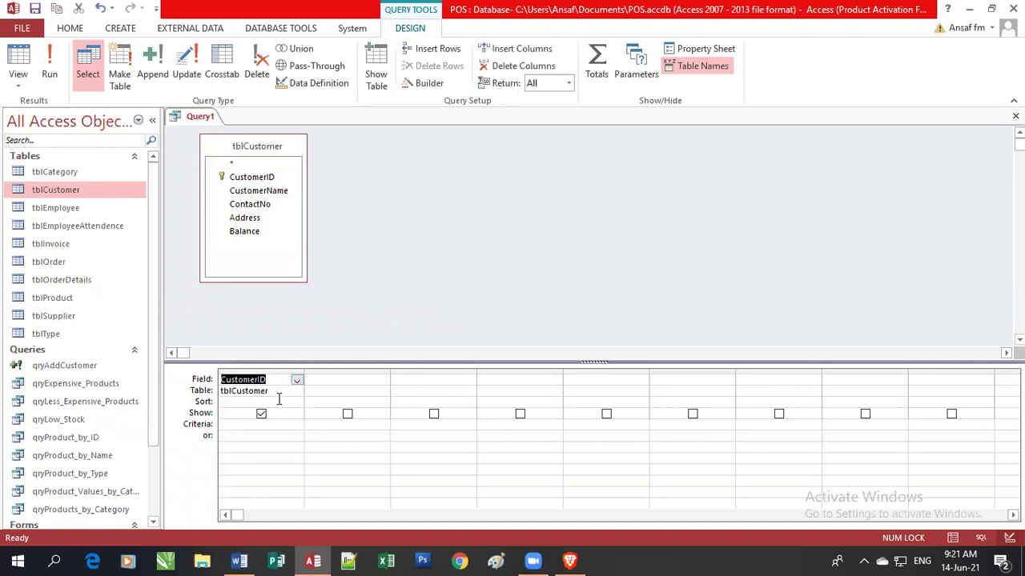
click(378, 381)
click(384, 381)
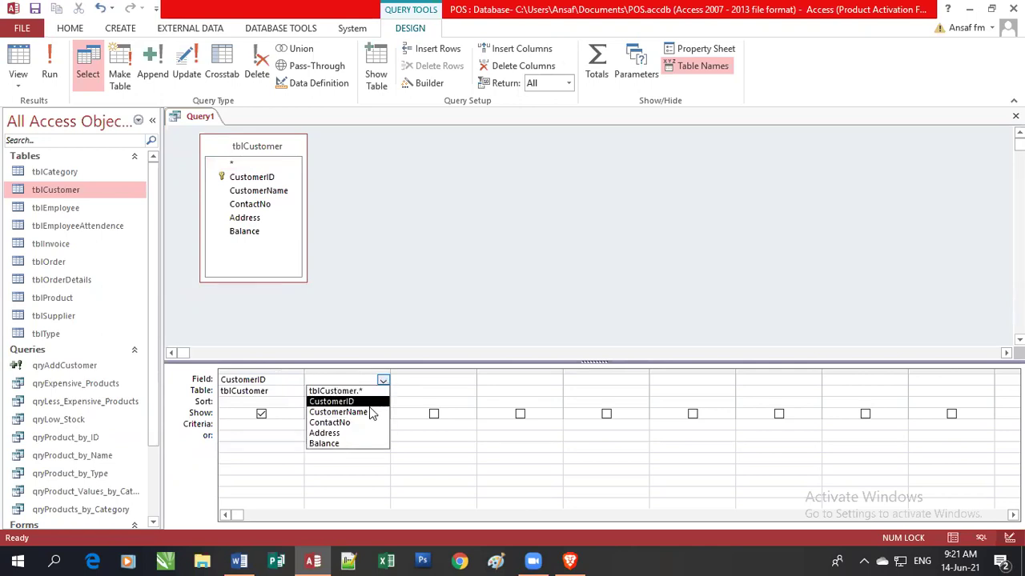
click(357, 444)
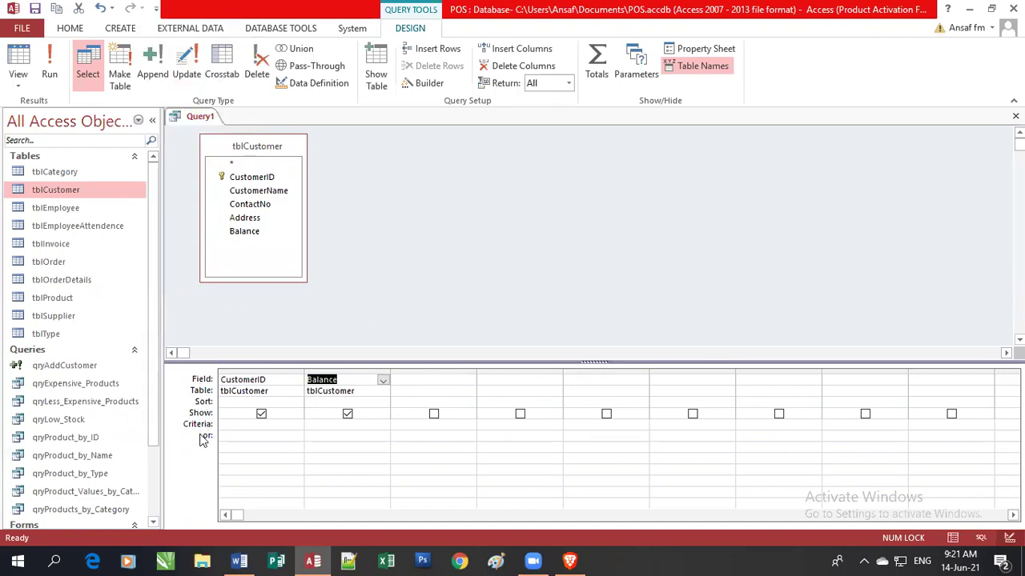
click(190, 76)
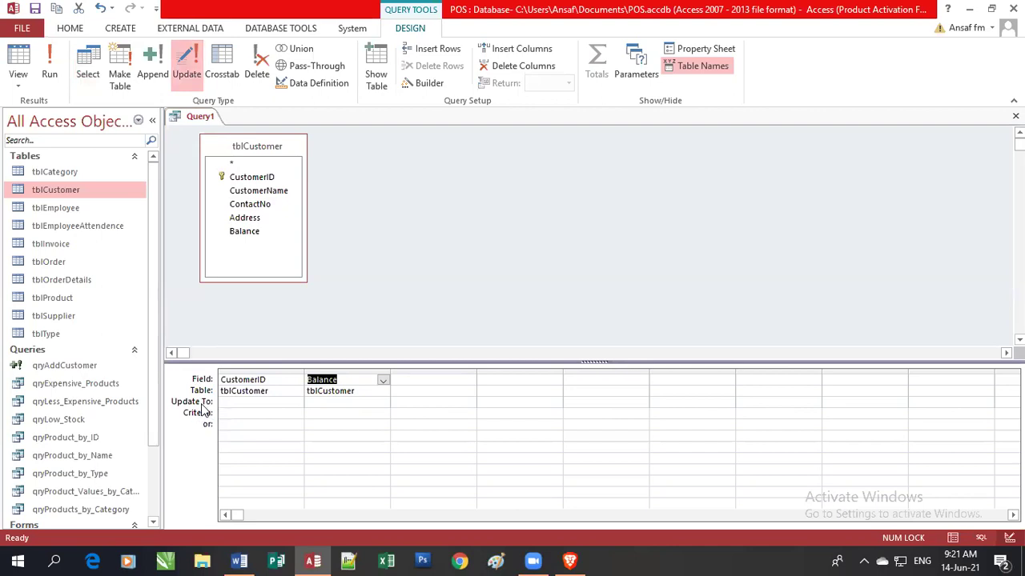
Limit CustomerID to "C0018", widen the Balance column, and search Windows for "ma".
click(275, 381)
key(Tab)
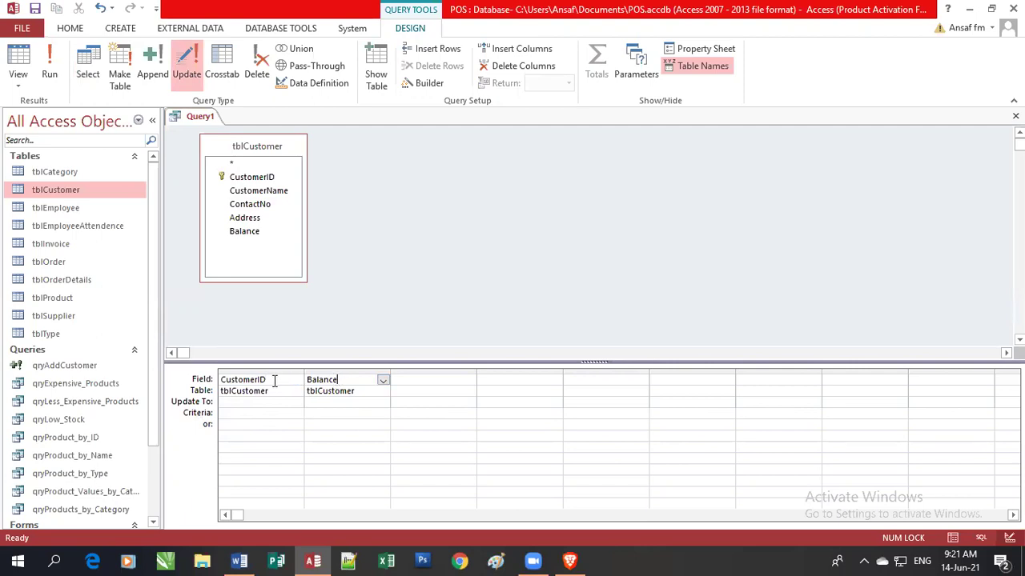
click(273, 382)
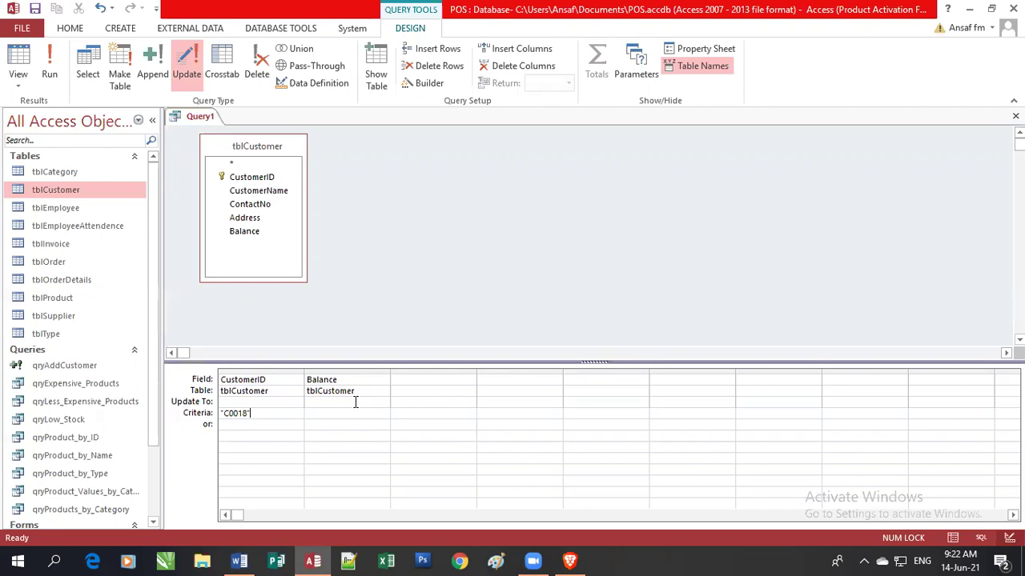
click(357, 401)
drag(390, 371, 455, 372)
click(56, 561)
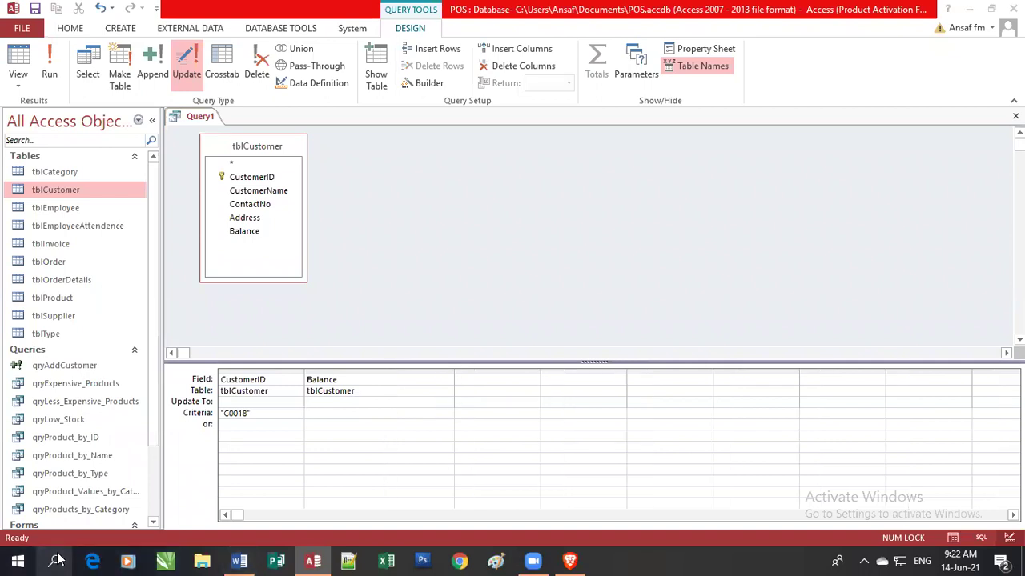
text(ma)
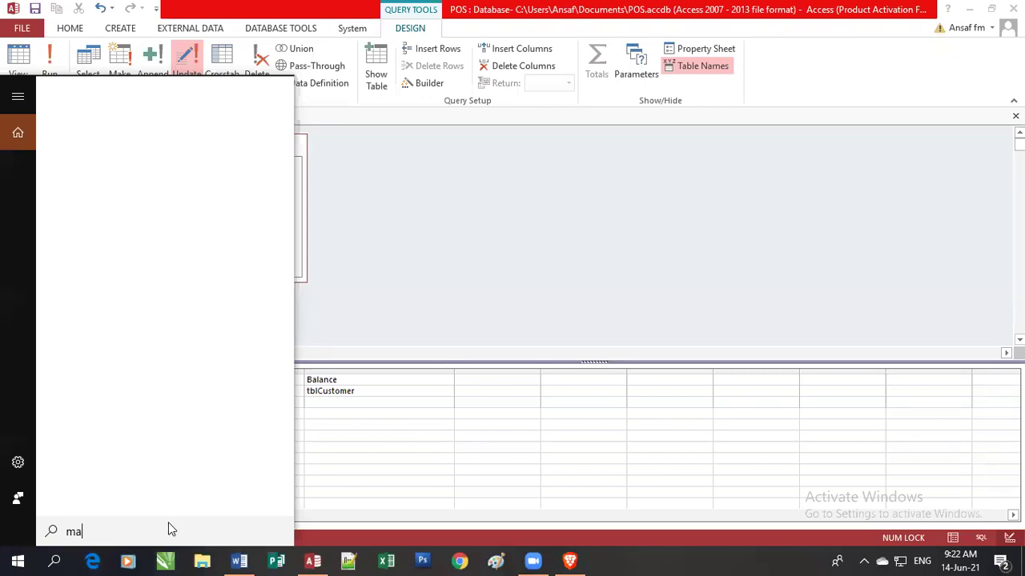
Toggle the Start menu and switch between Access and the Word summary from the taskbar.
click(18, 560)
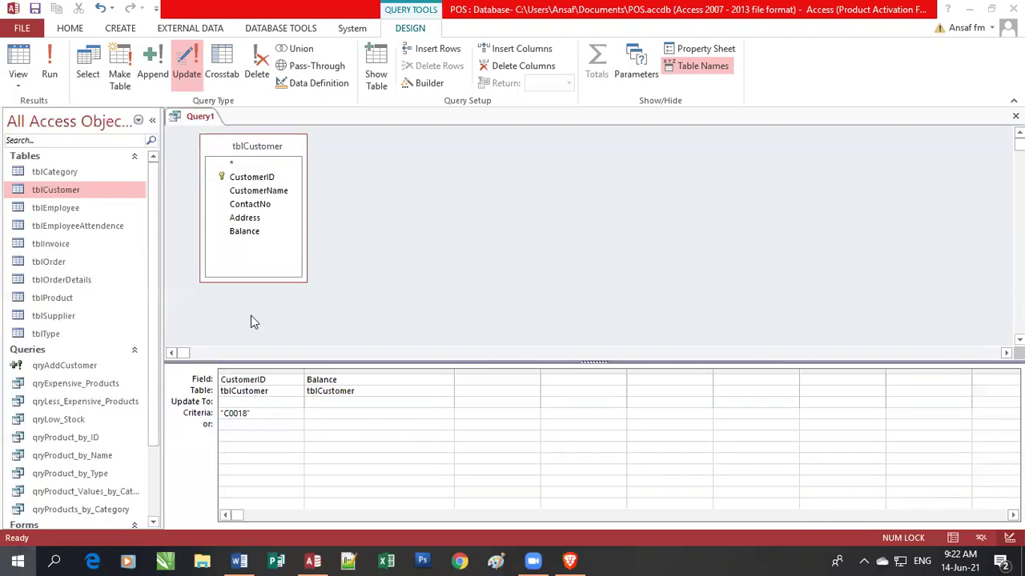
key(super)
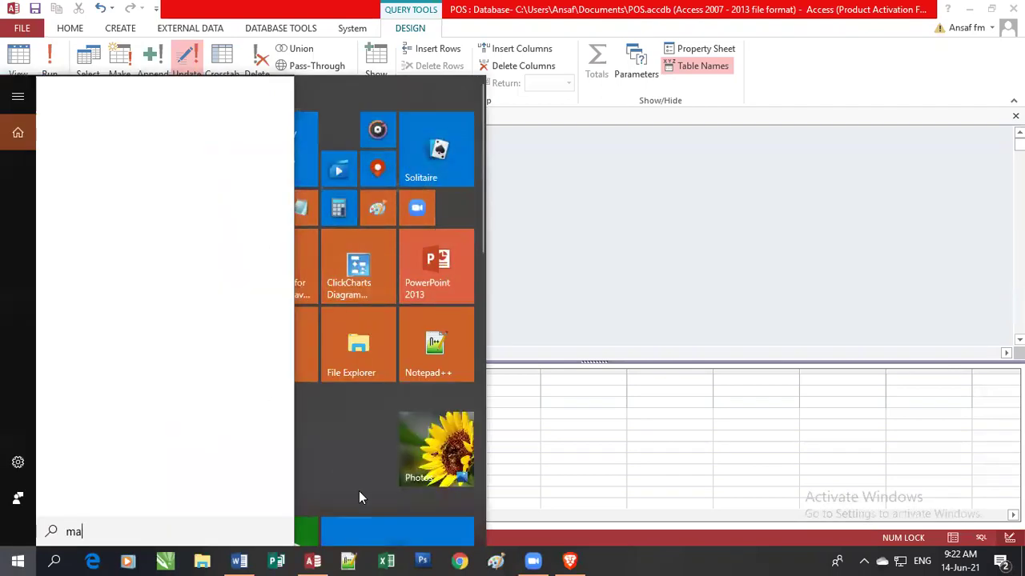
click(583, 278)
key(super)
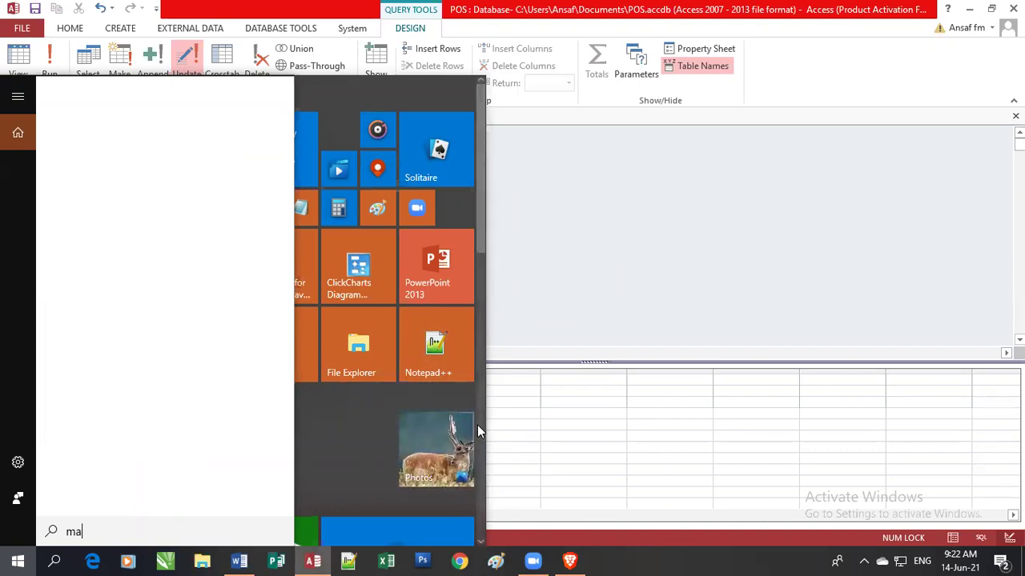
click(24, 560)
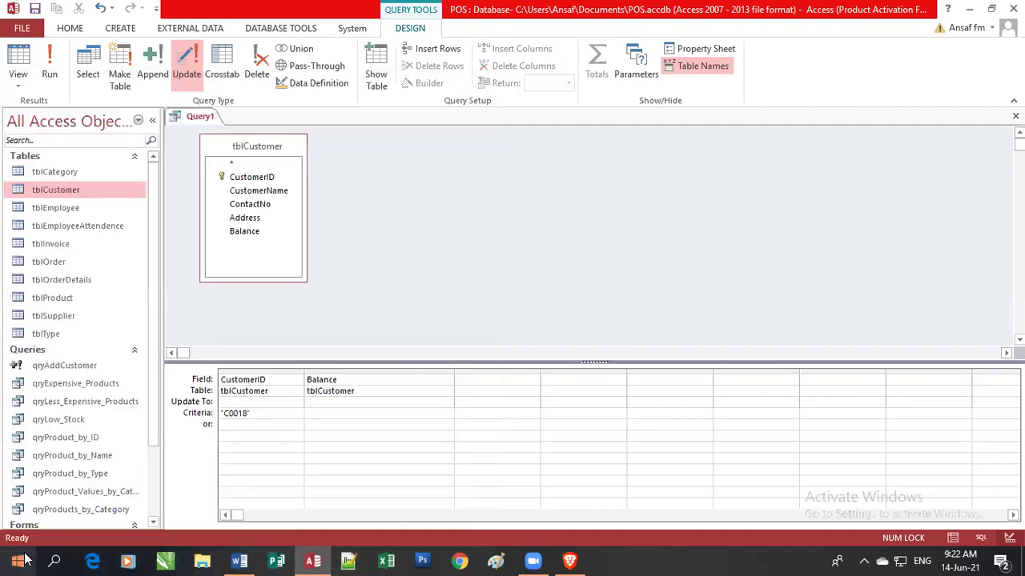
click(24, 561)
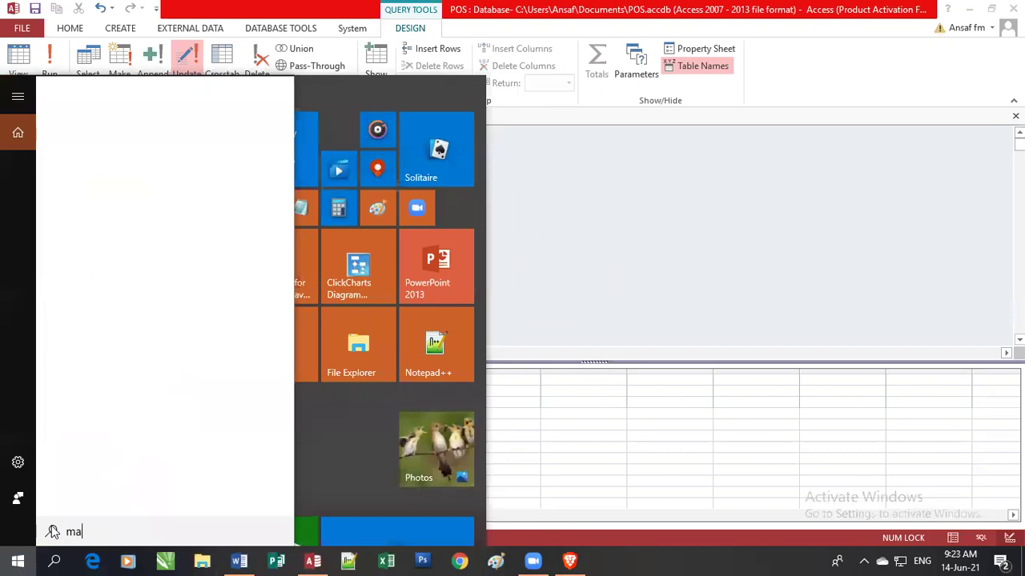
click(608, 262)
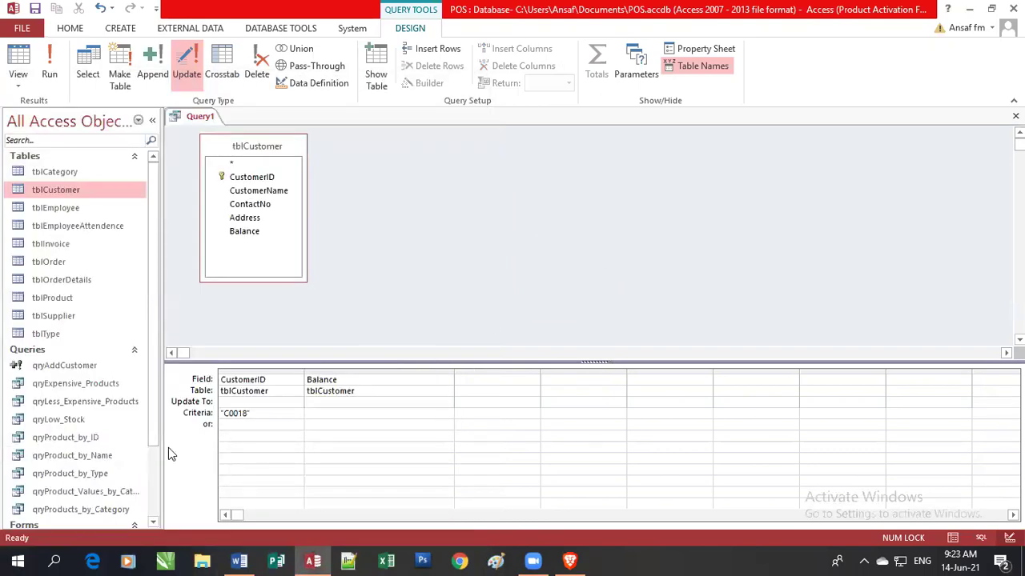
click(18, 560)
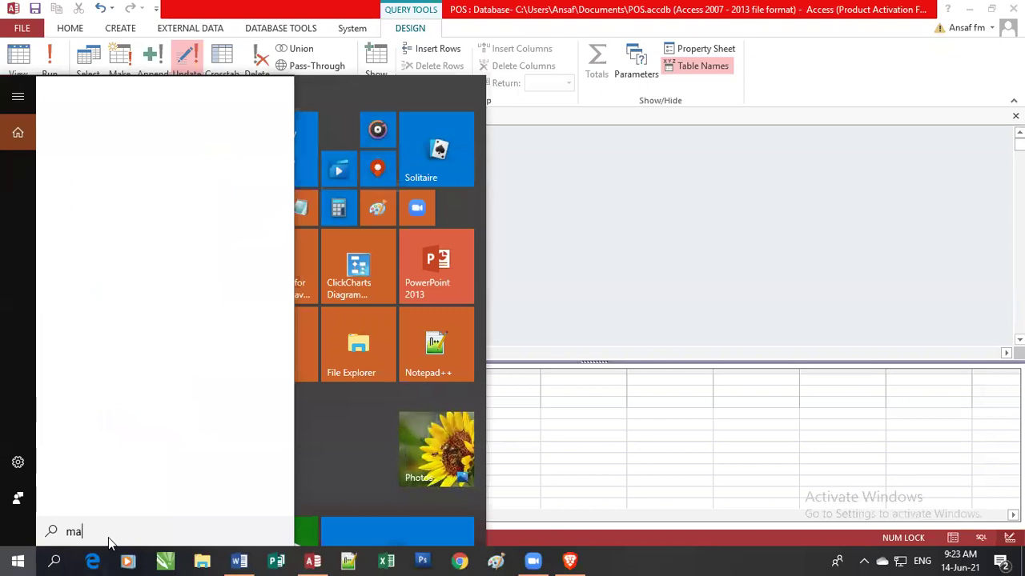
click(581, 294)
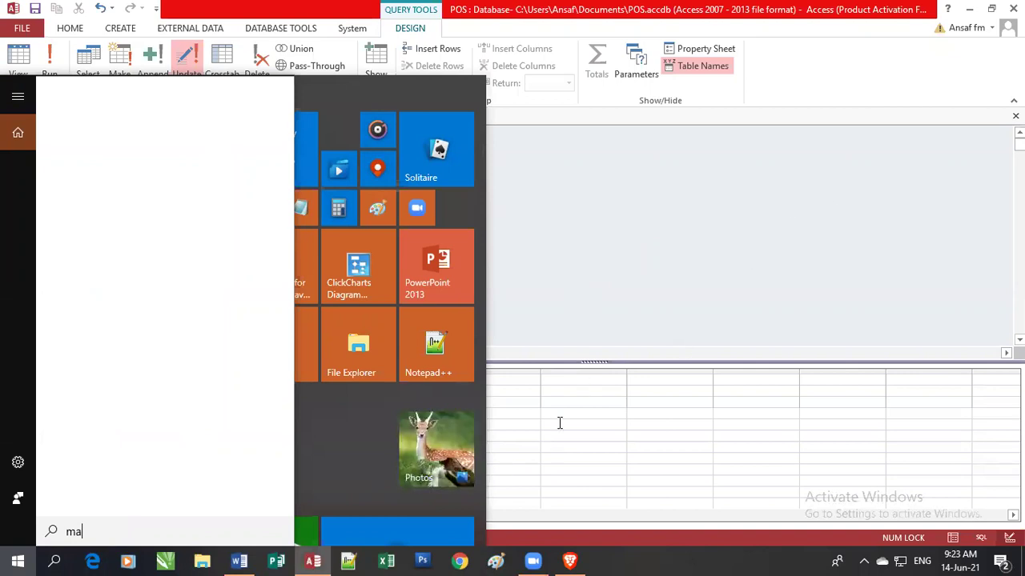
click(315, 561)
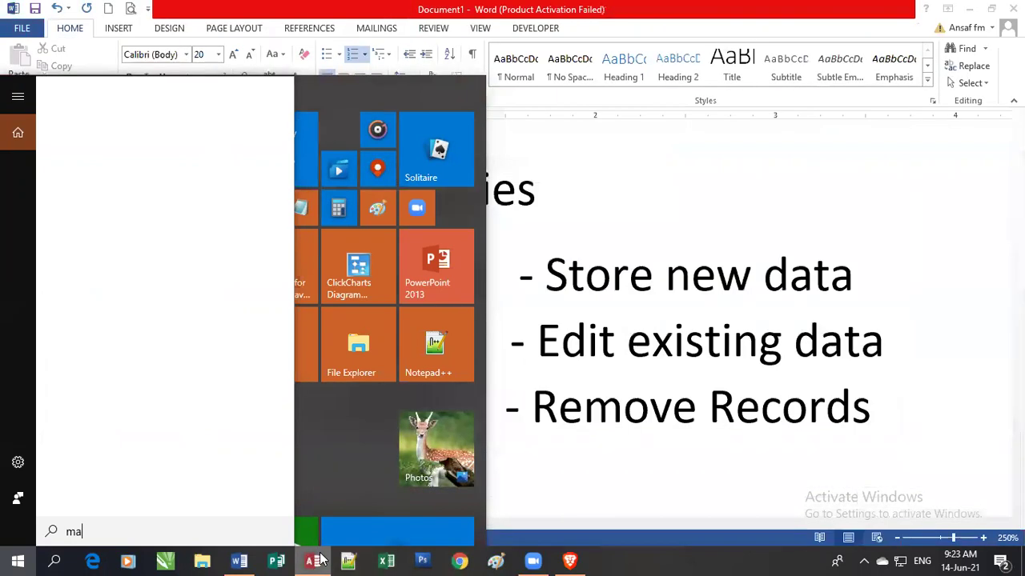
click(316, 560)
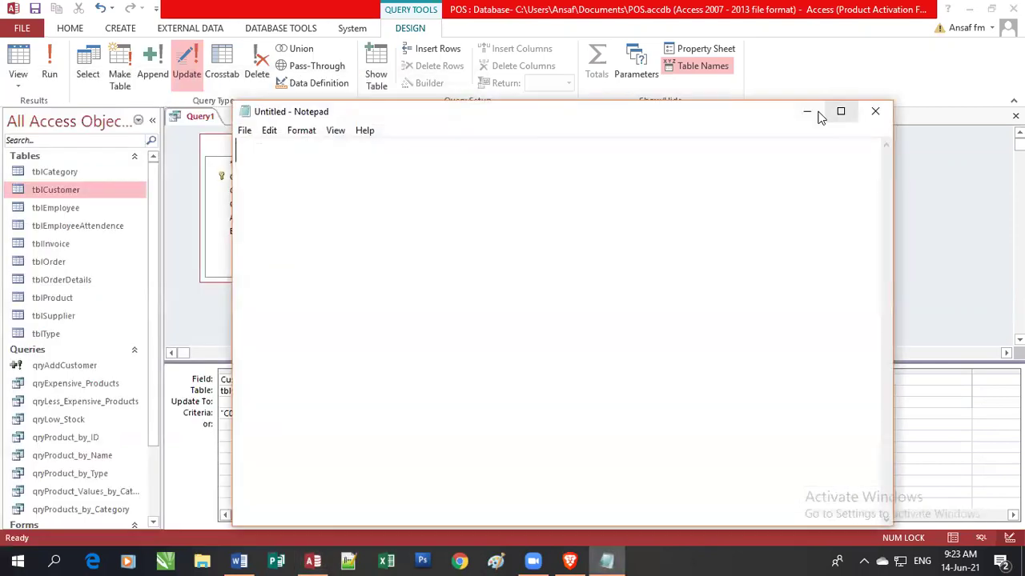
Launch Notepad, set Balance's Update To value to 1000, and save the query.
click(814, 110)
click(318, 402)
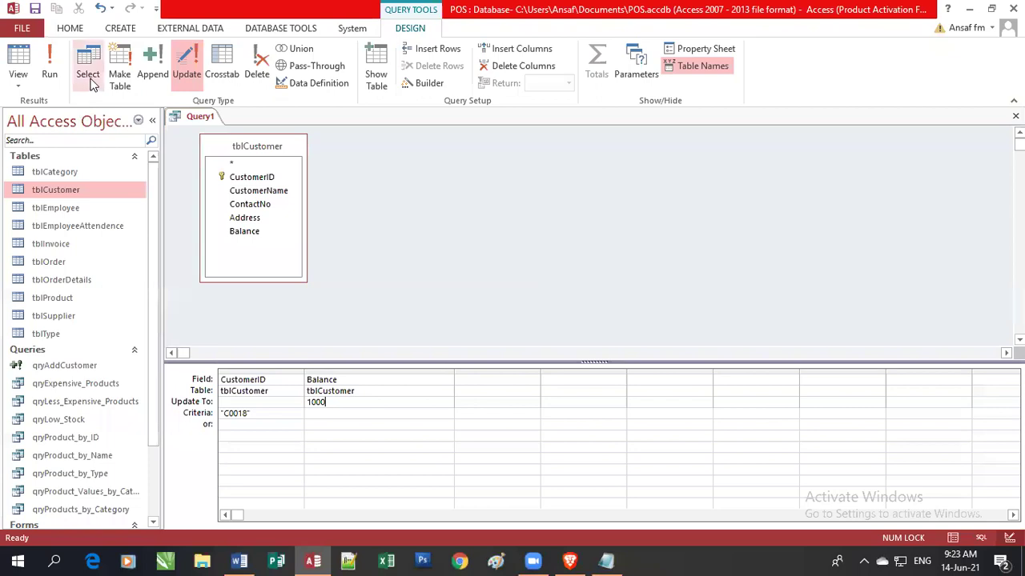
click(35, 10)
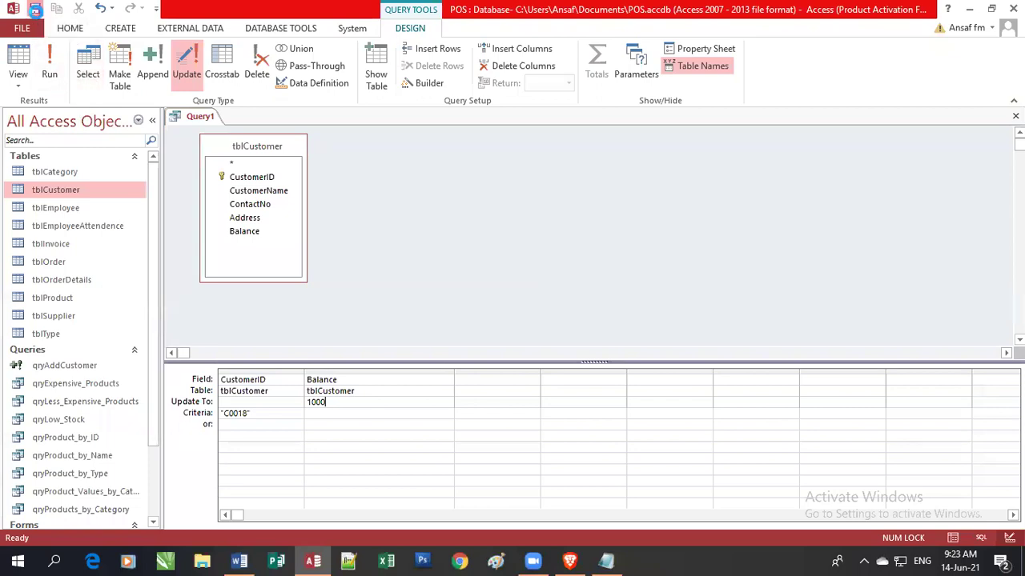
Name the query qryUpdate_Customer_Balance, re-enter 1000 for Balance, and adjust its column width.
text(q)
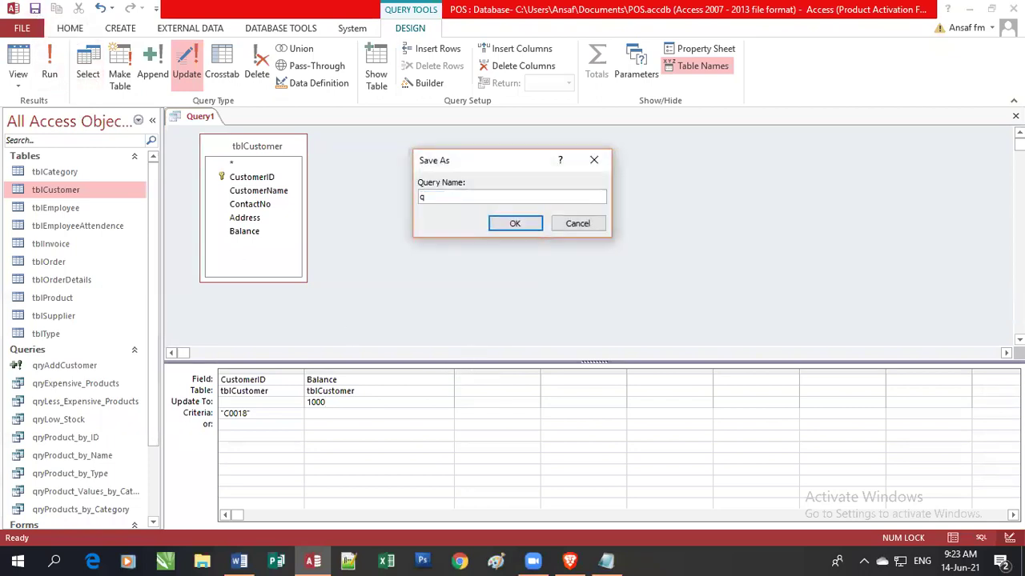
text(ryUpdate_Customer_Balance)
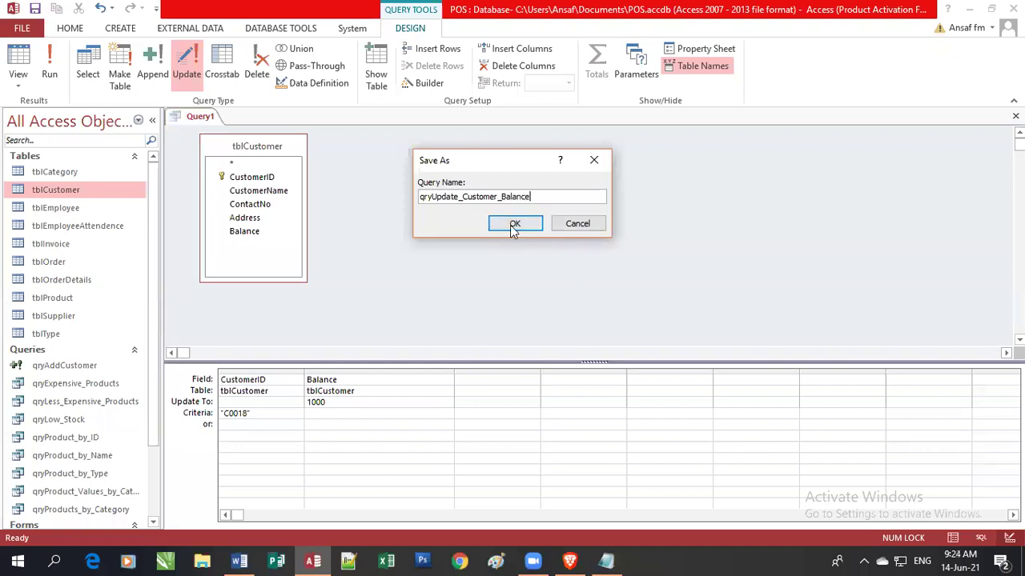
click(513, 225)
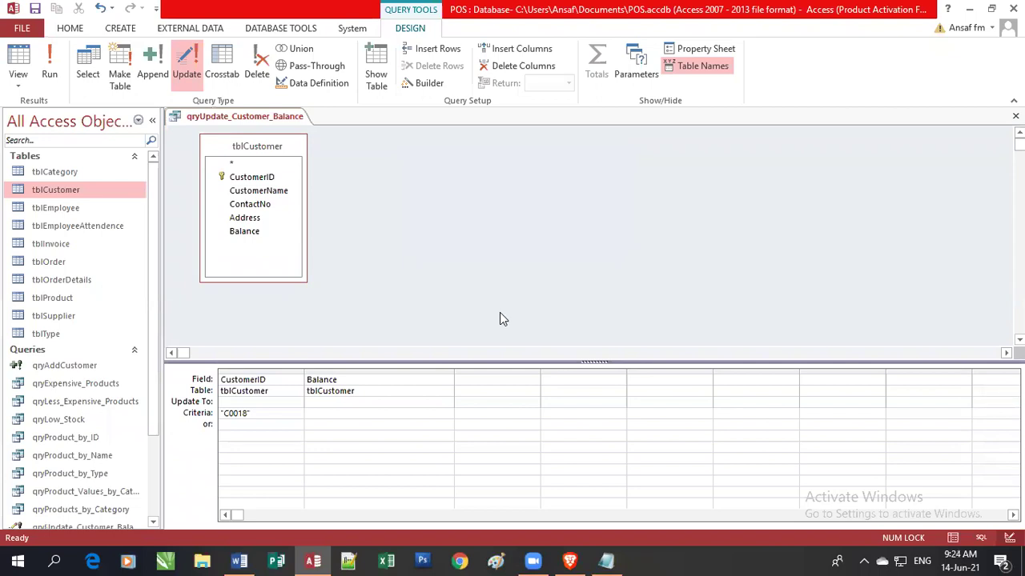
text(1000)
drag(508, 369, 489, 369)
click(351, 435)
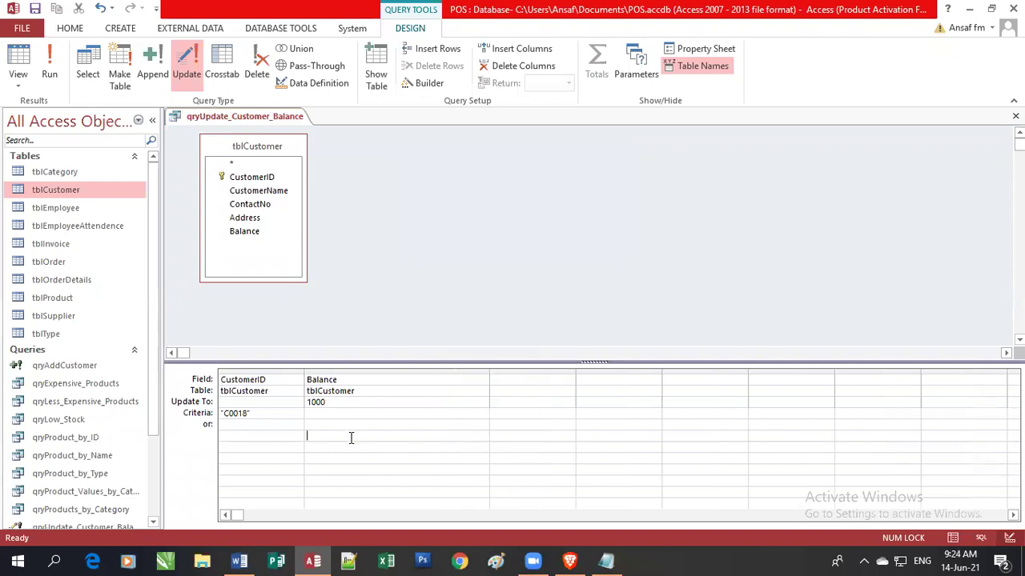
Close the query design and run qryUpdate_Customer_Balance, which fails with a data type mismatch.
click(1015, 116)
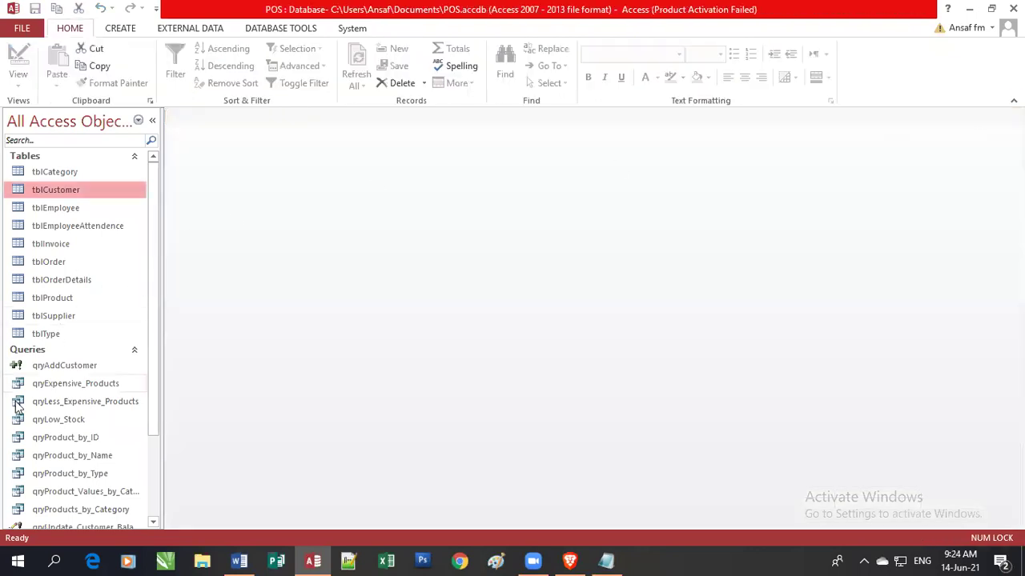
scroll(94, 427, down, 2)
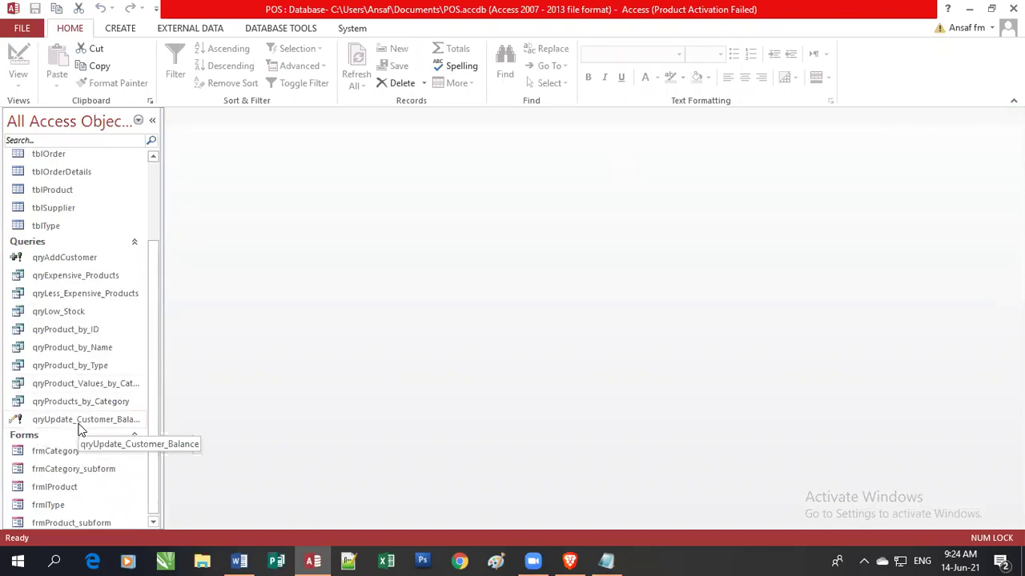
double_click(80, 421)
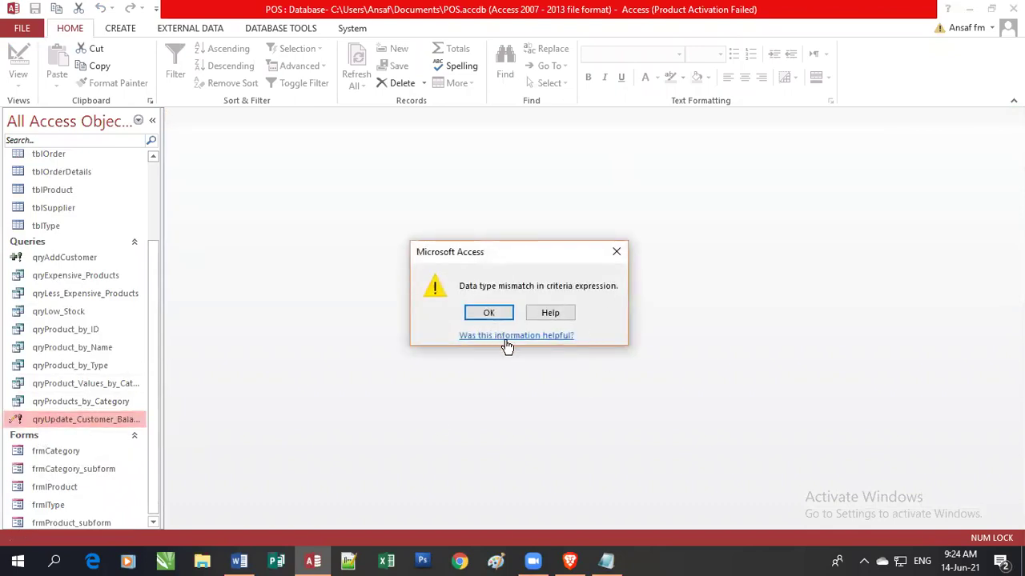
click(490, 314)
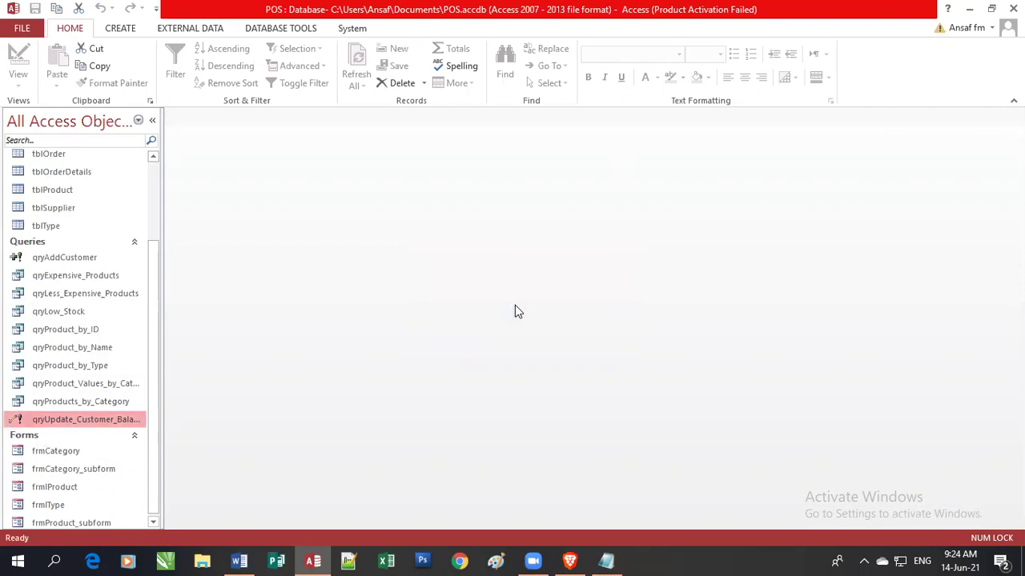
In Design View, remove the quote from the C0018 CustomerID criterion and save the query.
right_click(117, 421)
click(185, 262)
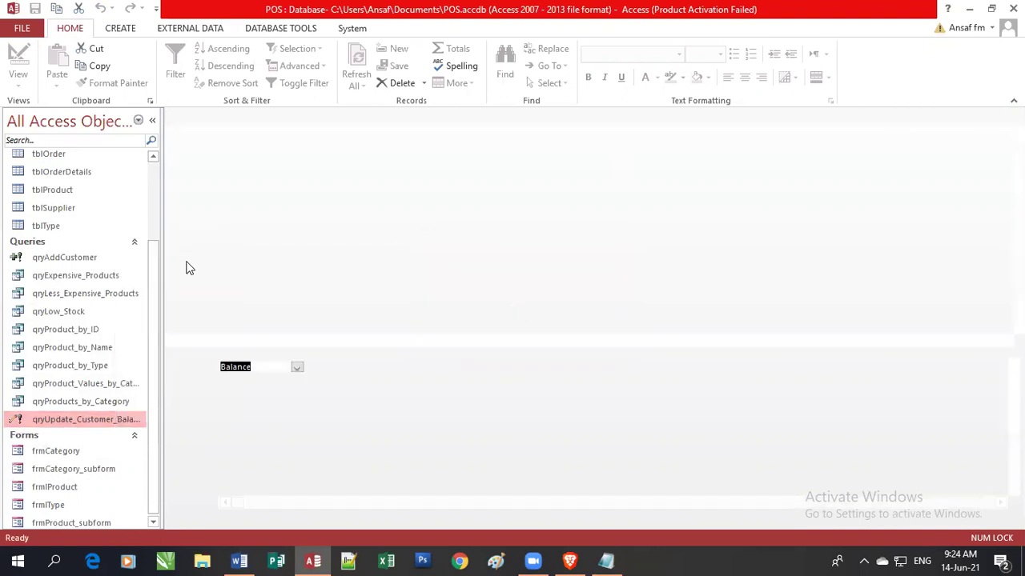
click(348, 399)
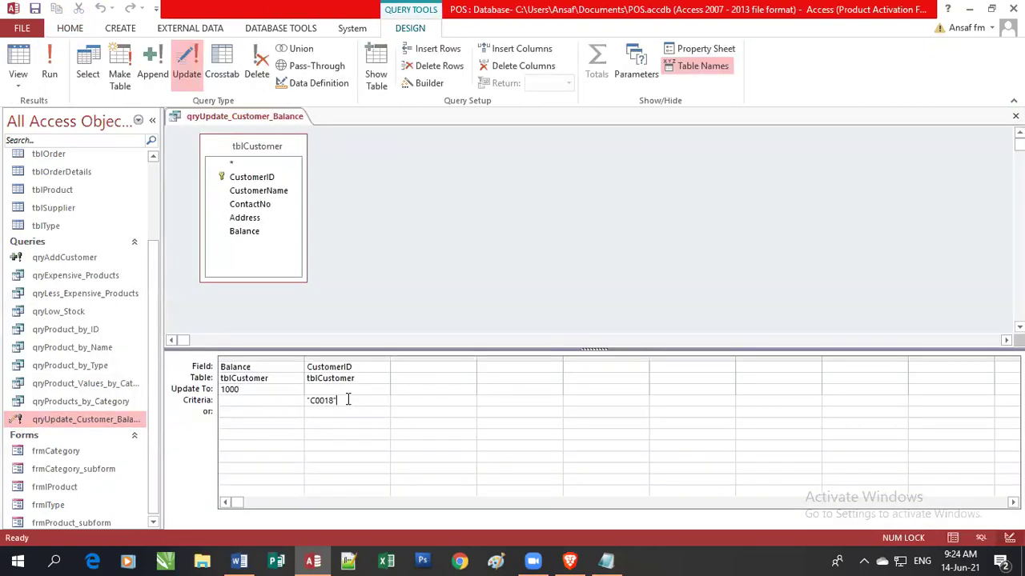
key(Home)
key(Delete)
click(1015, 117)
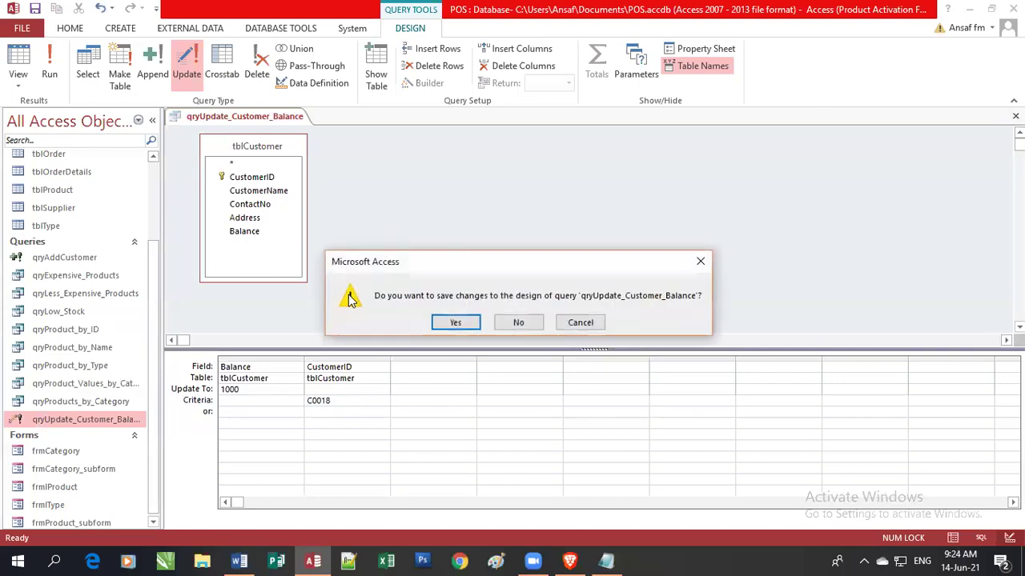
click(468, 325)
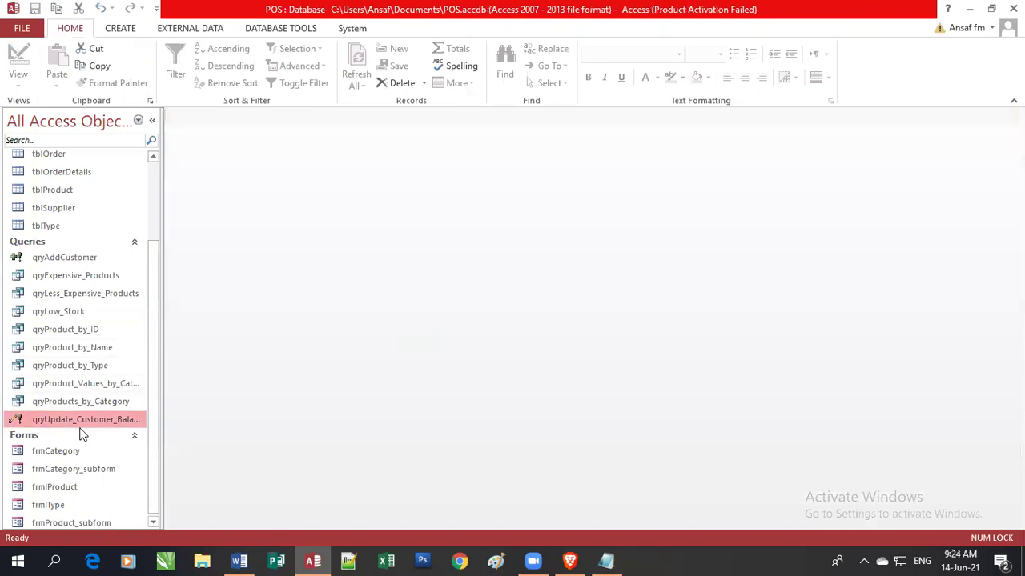
After the error recurs, change the CustomerID criterion to 18, save, and open tblCustomer.
double_click(88, 418)
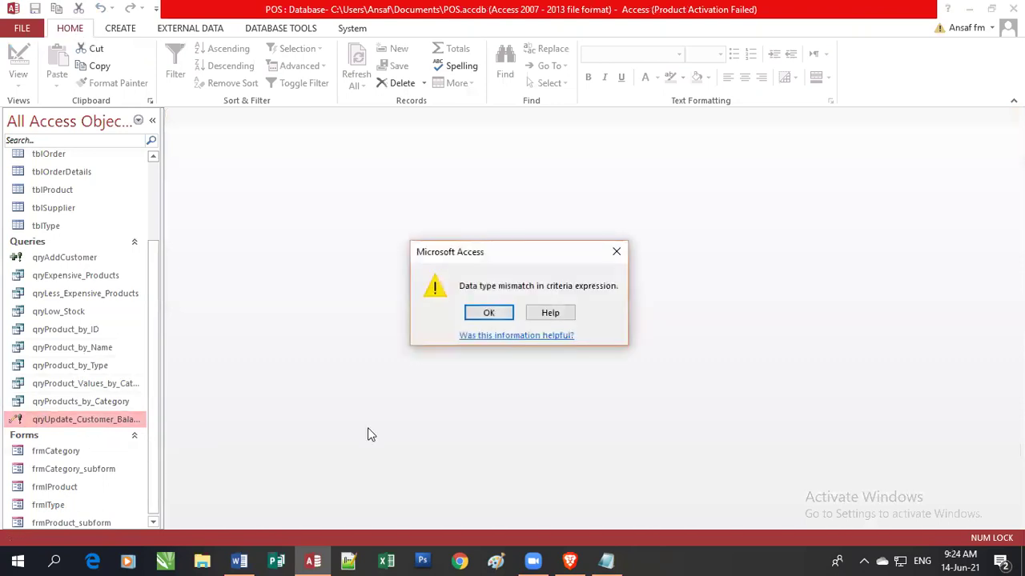
click(500, 314)
right_click(117, 419)
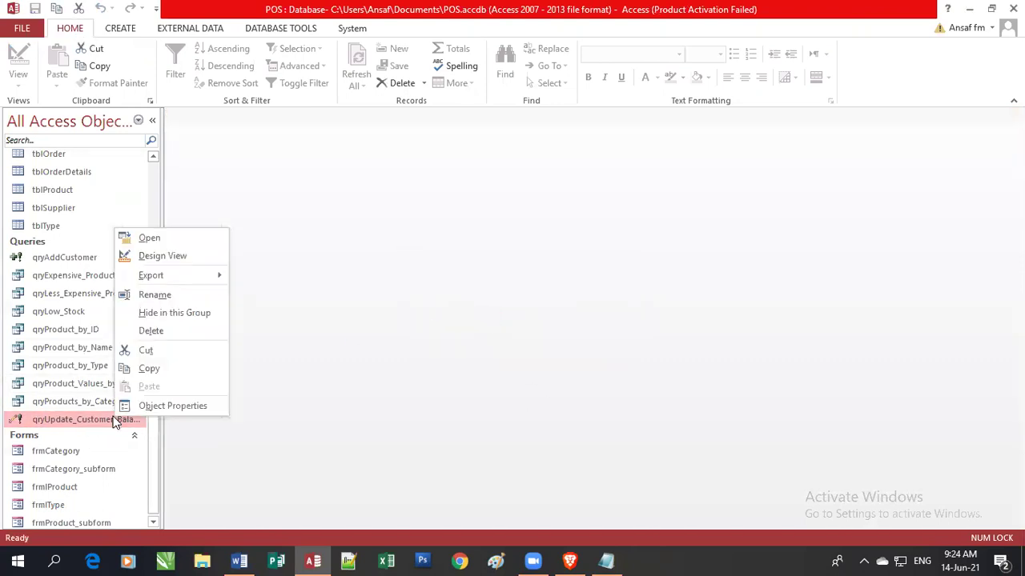
click(179, 257)
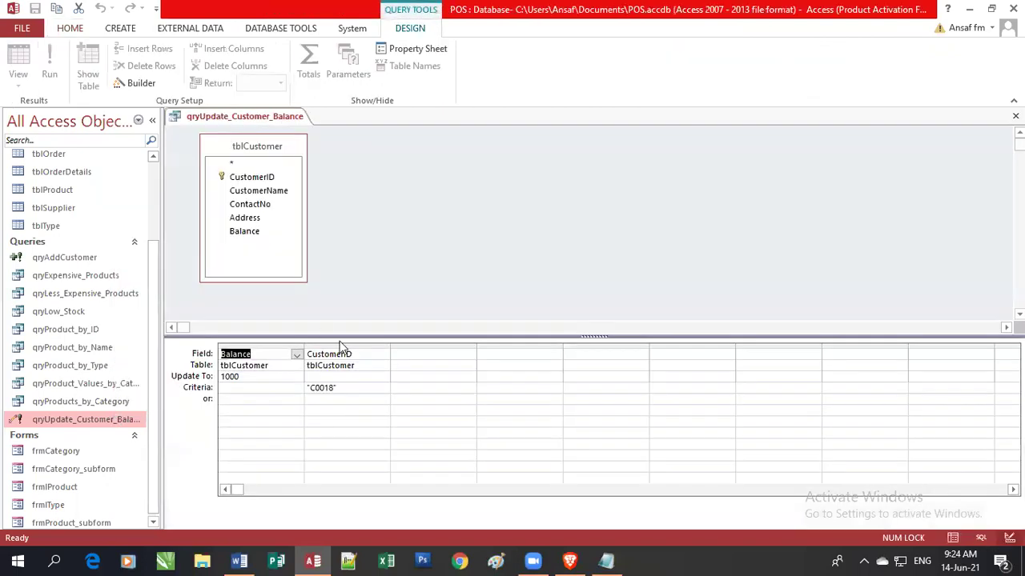
click(357, 388)
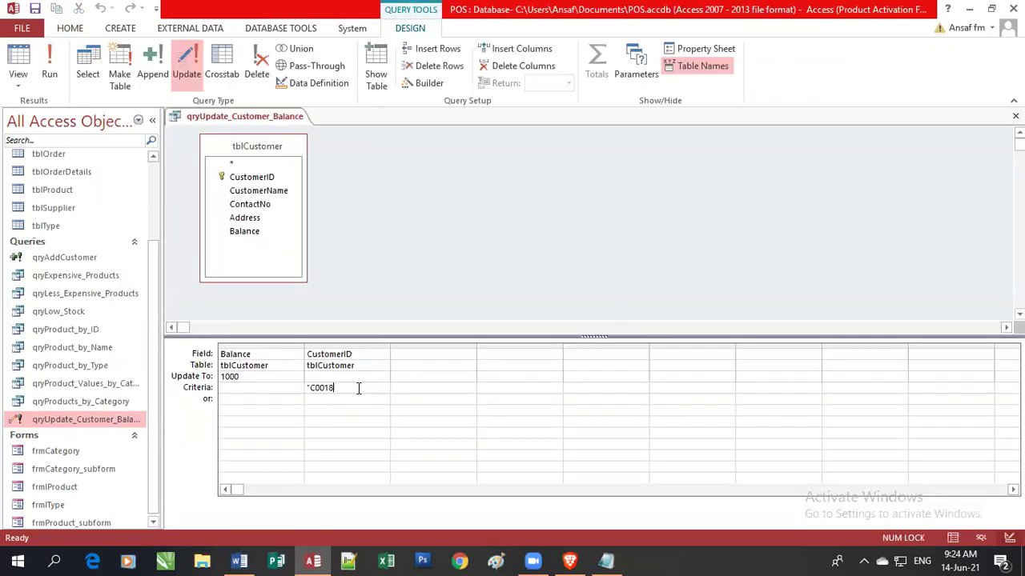
key(Left)
key(Left)
key(BackSpace)
key(BackSpace)
key(BackSpace)
key(BackSpace)
click(1015, 116)
click(455, 322)
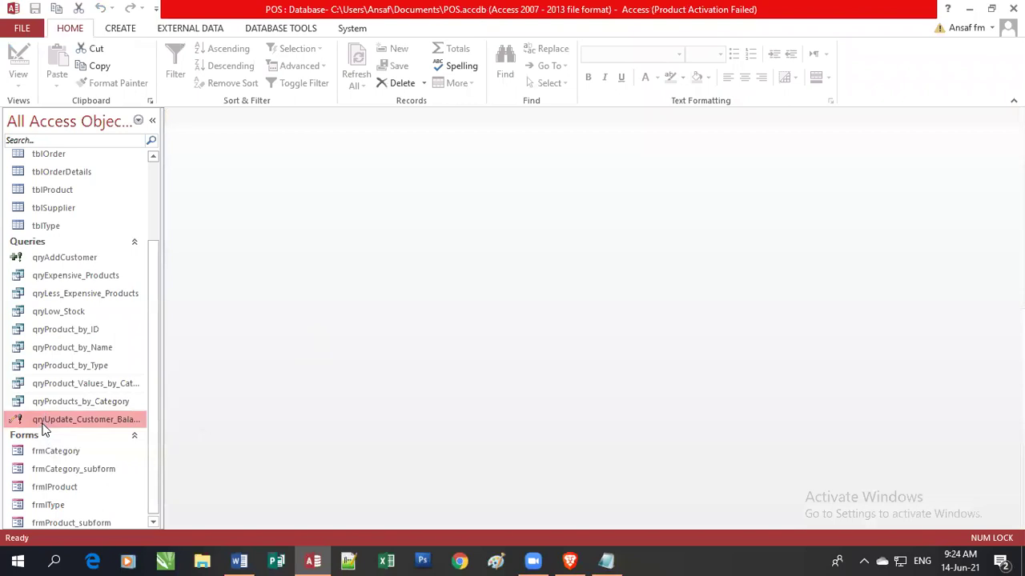
drag(157, 359, 185, 221)
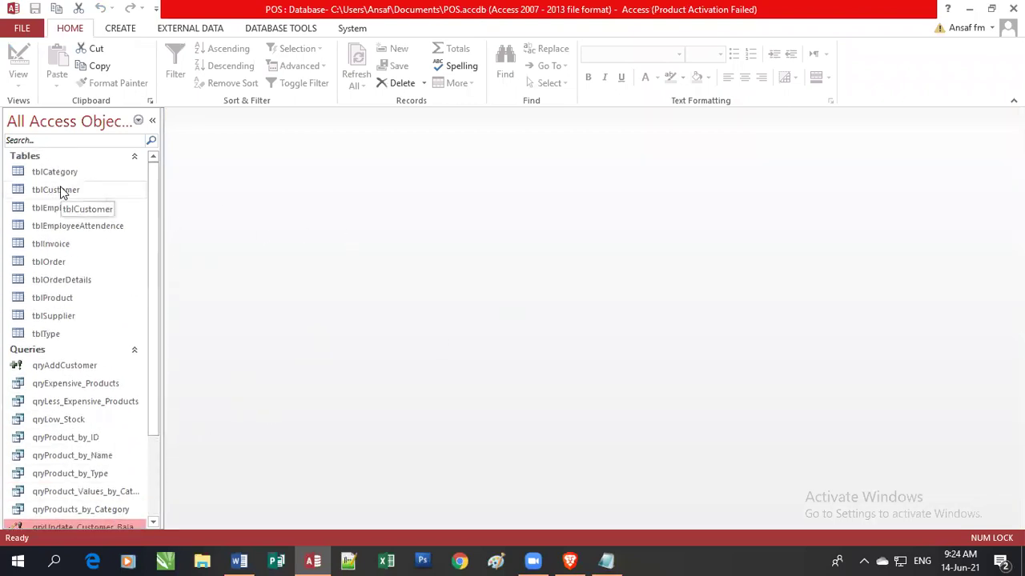
double_click(63, 193)
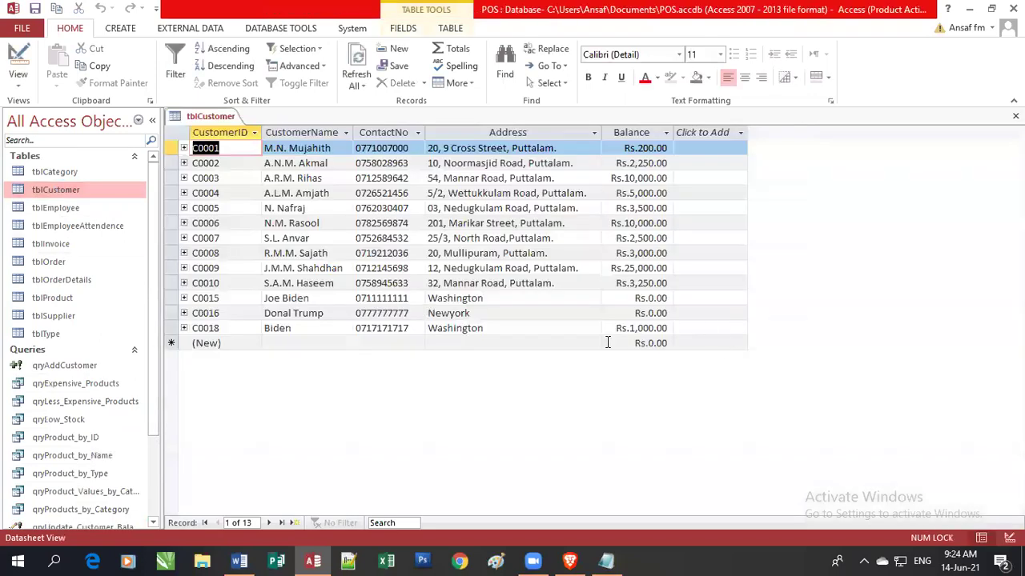
Check that customer C0018's Balance in tblCustomer now shows 1,000.
click(516, 329)
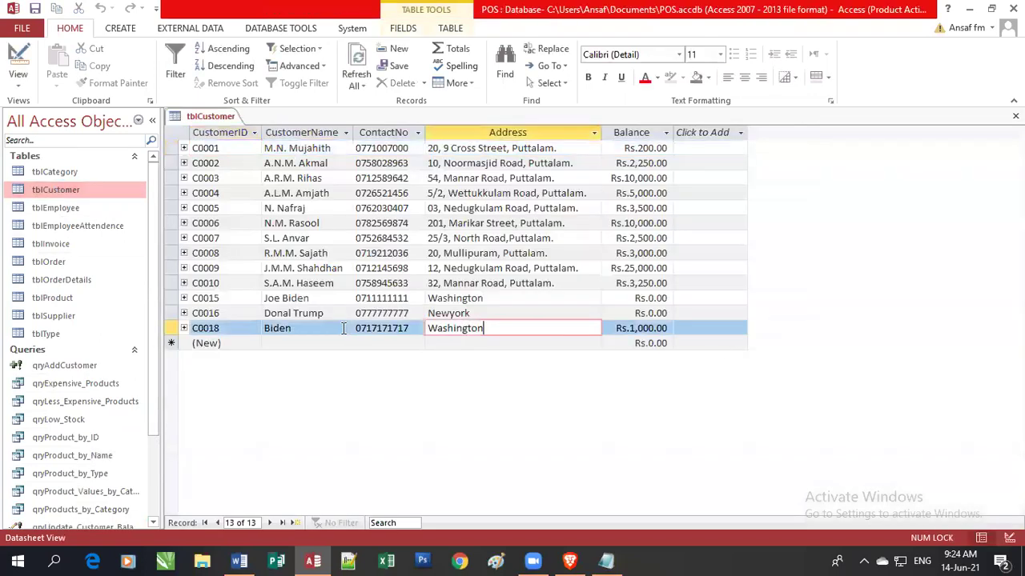
click(171, 328)
click(648, 331)
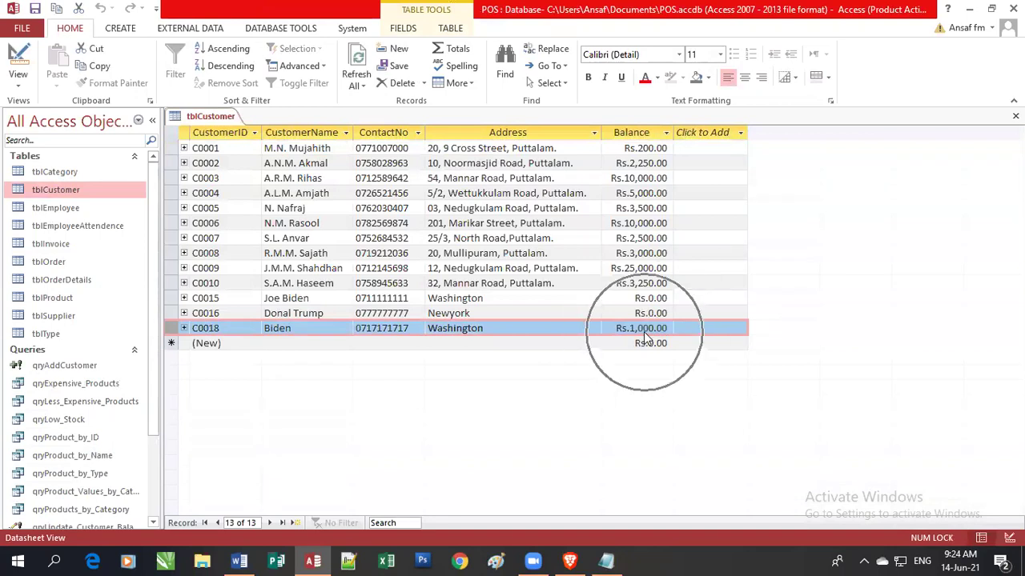
click(646, 342)
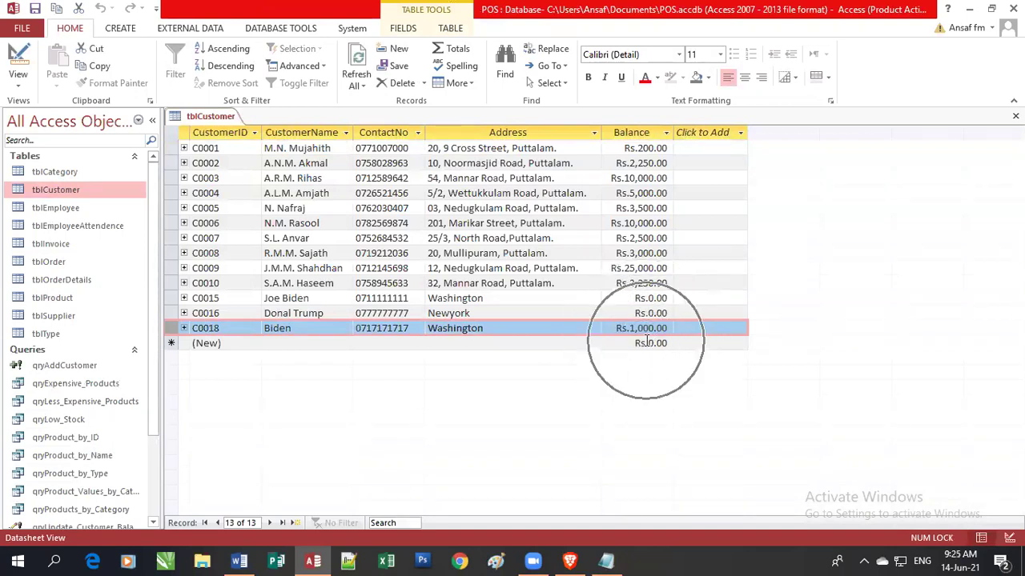
Close tblCustomer and bring up the context menu for qryUpdate_Customer_Balance.
click(1015, 116)
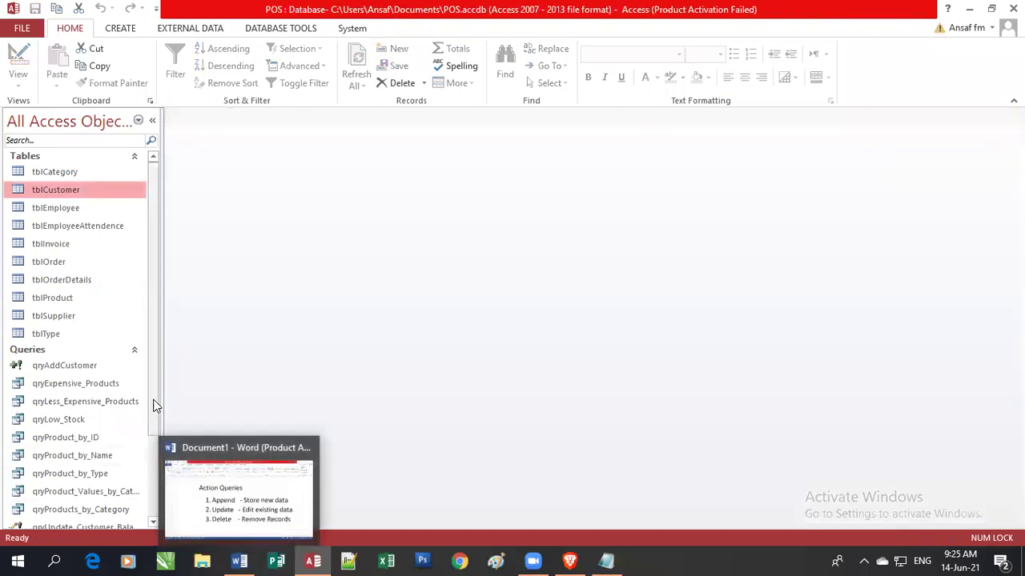
scroll(153, 447, down, 2)
right_click(108, 439)
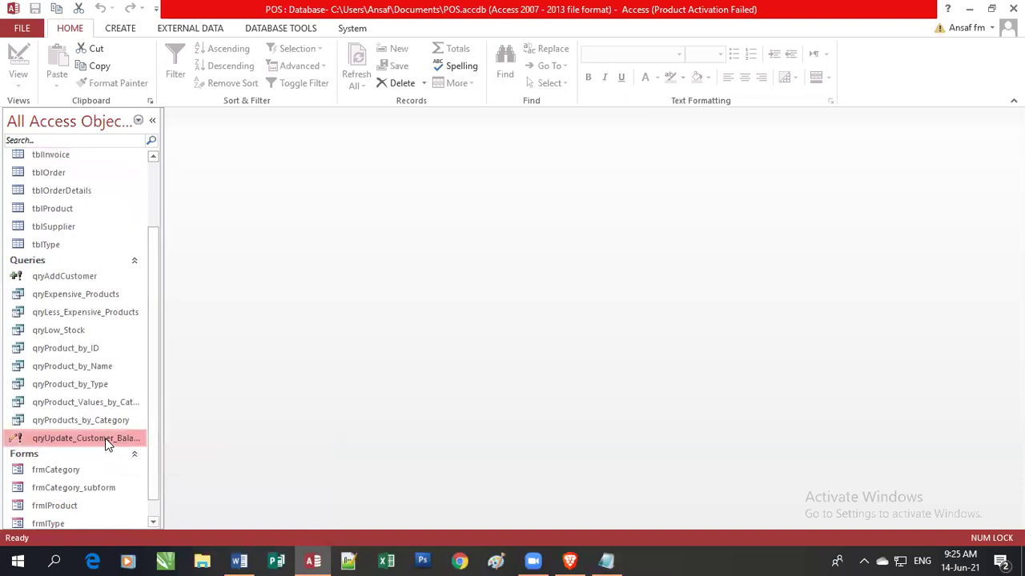
Open qryUpdate_Customer_Balance in Design View and widen the Balance column of its grid.
click(157, 264)
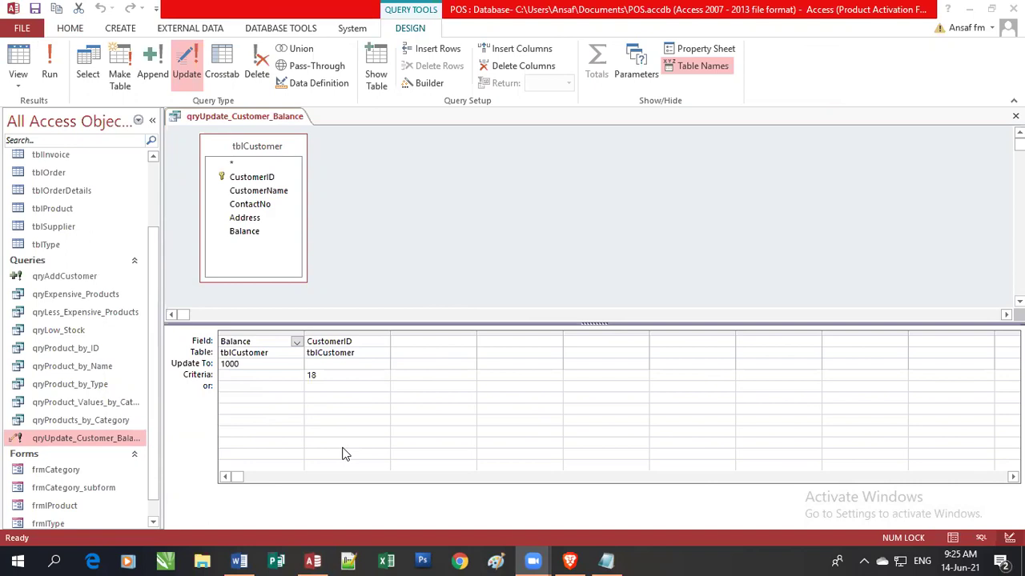
click(260, 366)
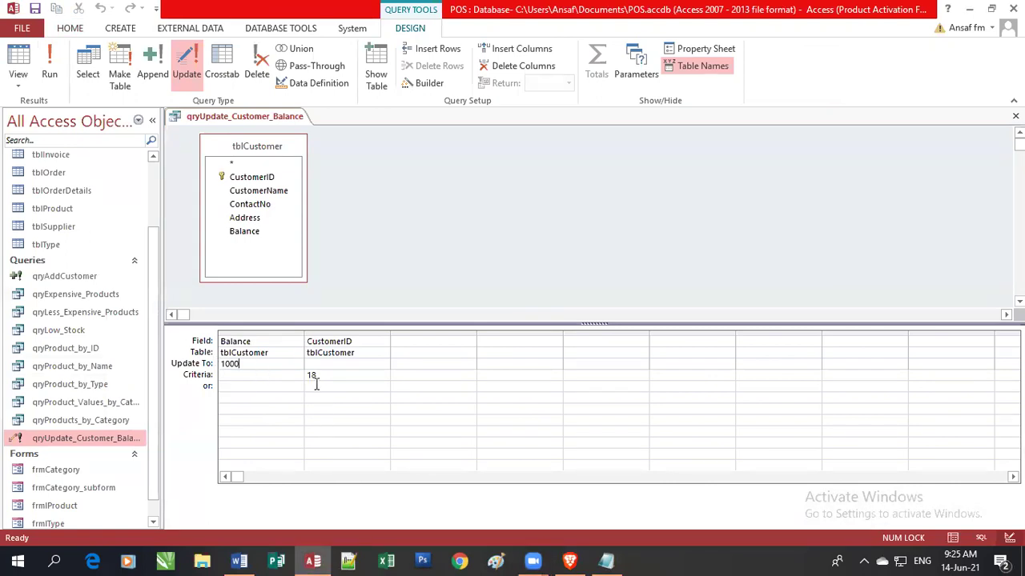
click(301, 333)
drag(305, 333, 377, 333)
click(233, 429)
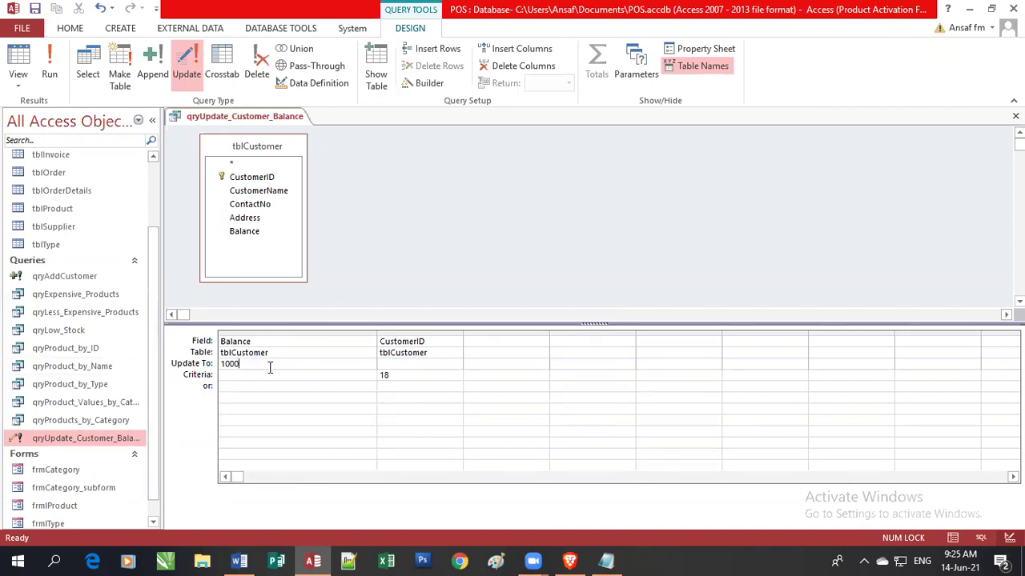
click(53, 560)
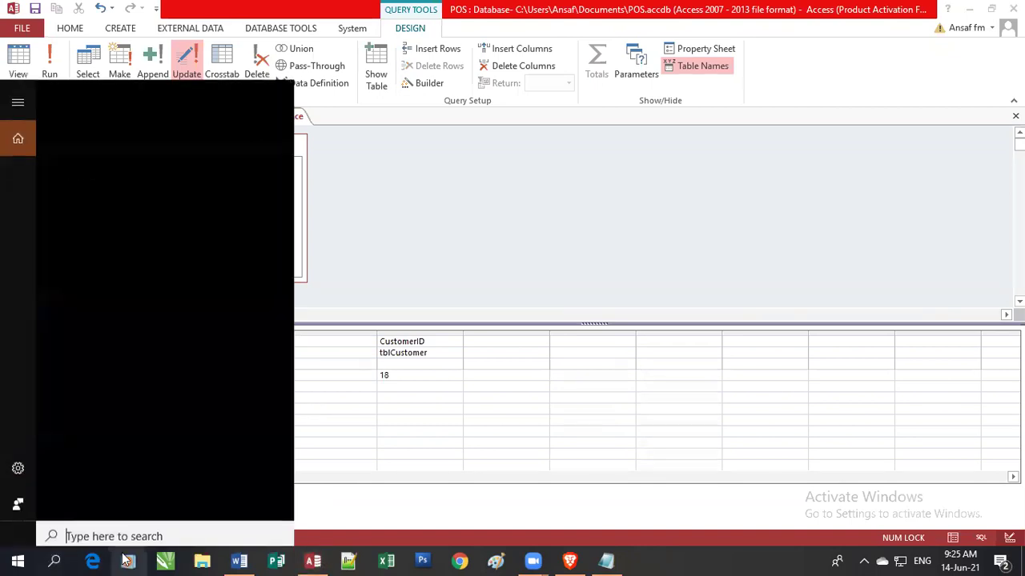
text(magnifier)
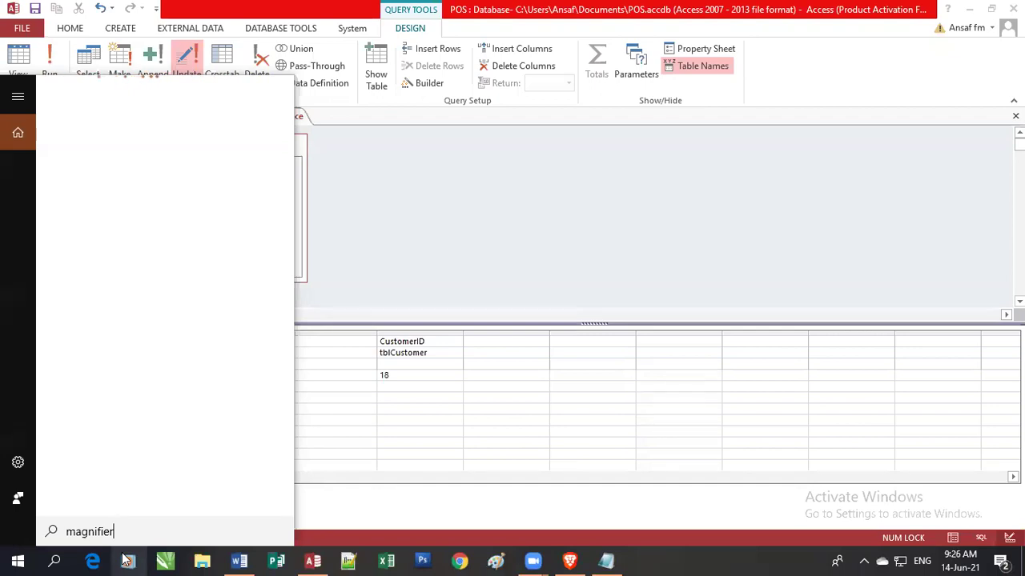
click(394, 254)
click(268, 368)
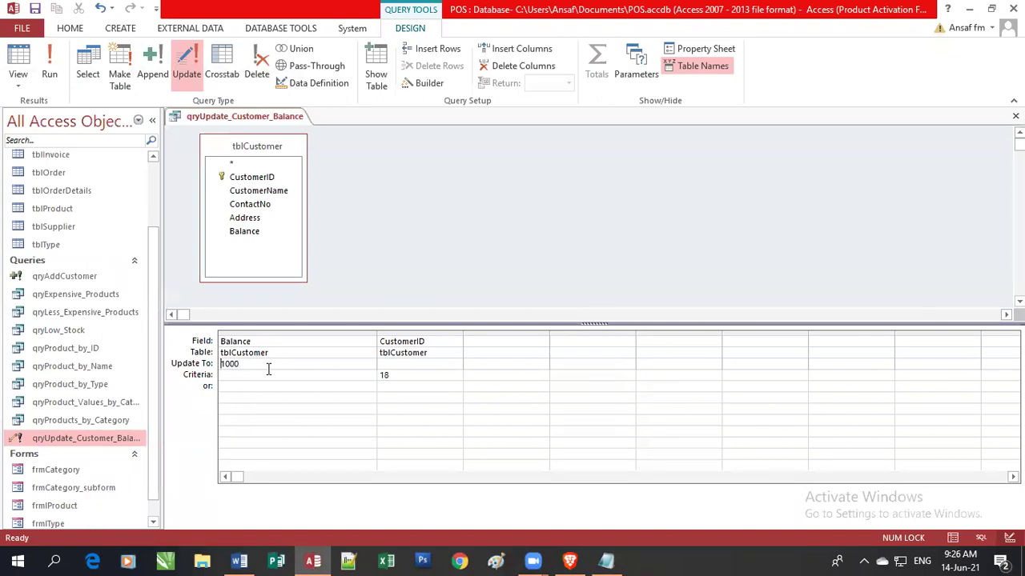
Set the Balance Update To value to 500 for CustomerID 18 and run the update query.
text([balance]+)
drag(254, 363, 221, 365)
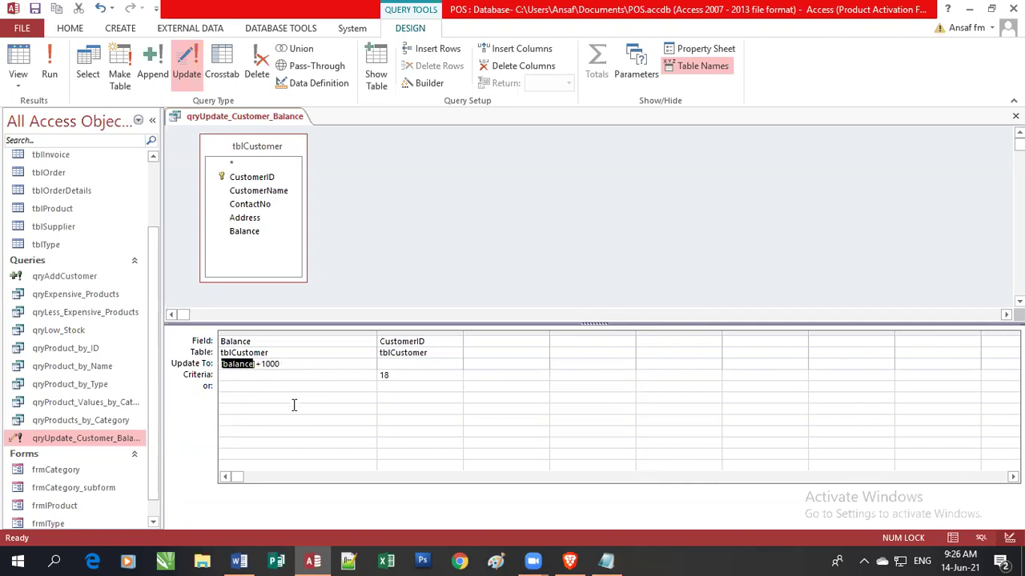
drag(264, 365, 199, 373)
key(Delete)
key(Delete)
text(5)
key(Delete)
click(417, 286)
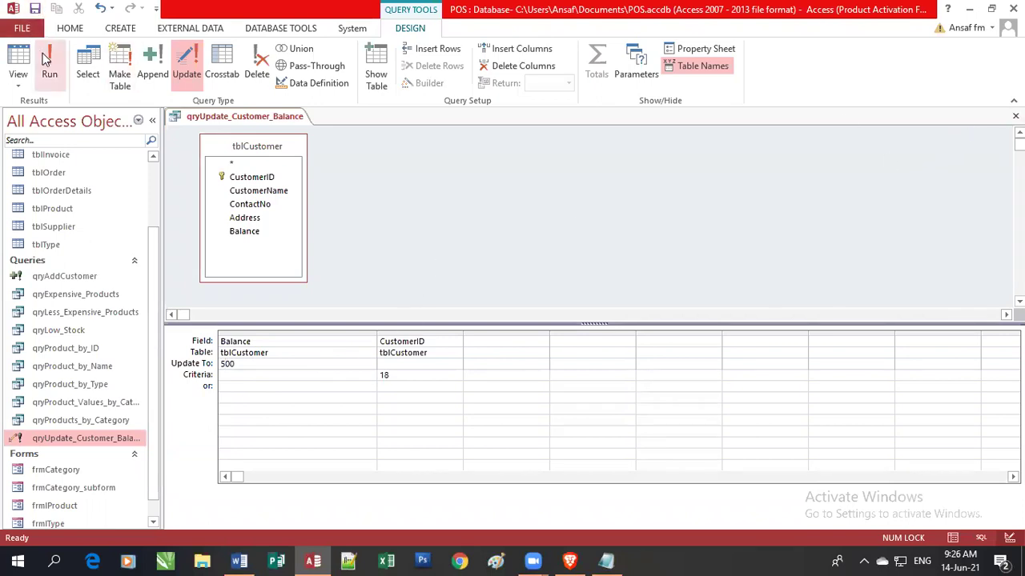
drag(157, 254, 160, 178)
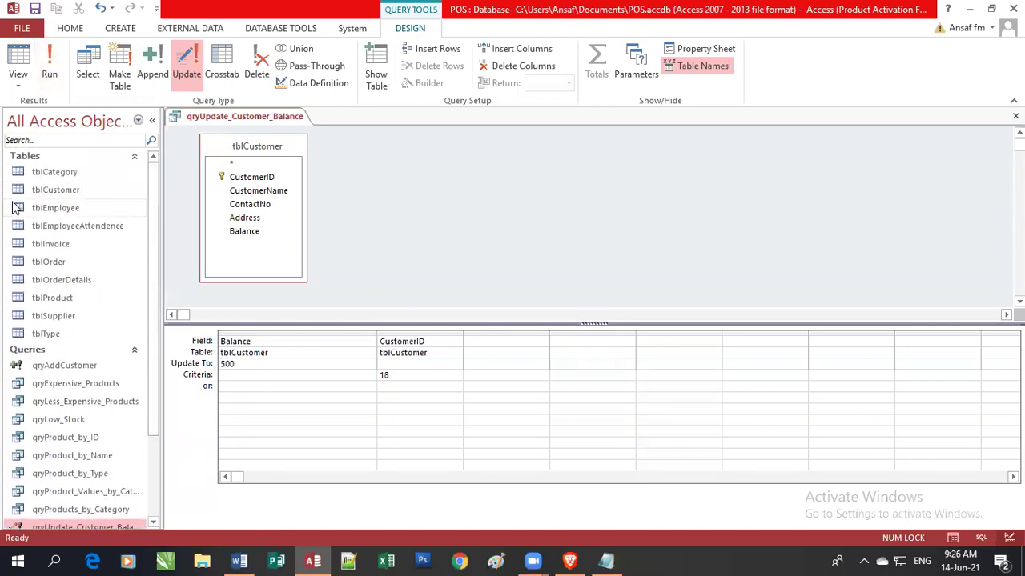
Open tblCustomer and check the last customer's current balance.
double_click(79, 190)
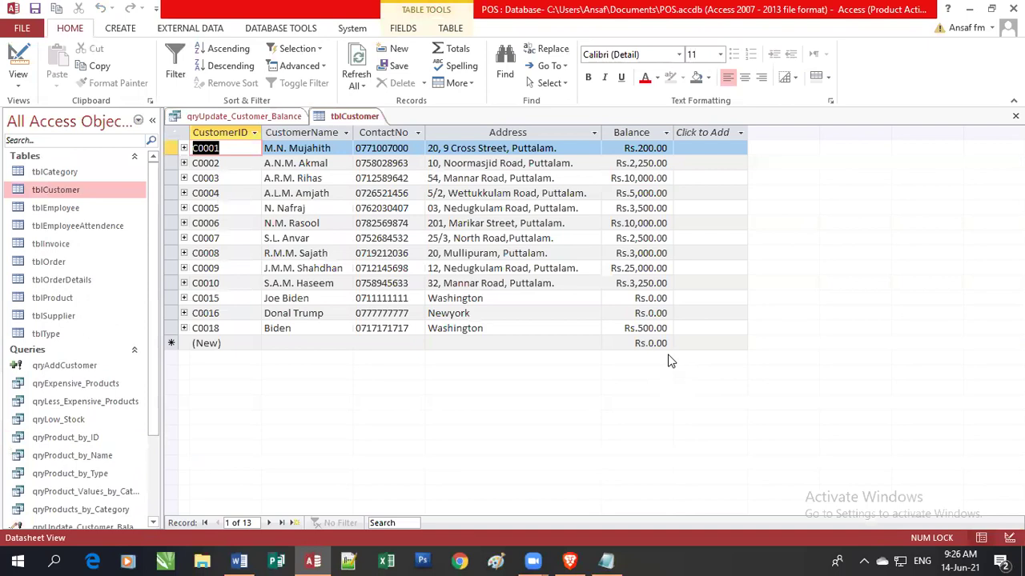
click(650, 328)
double_click(650, 328)
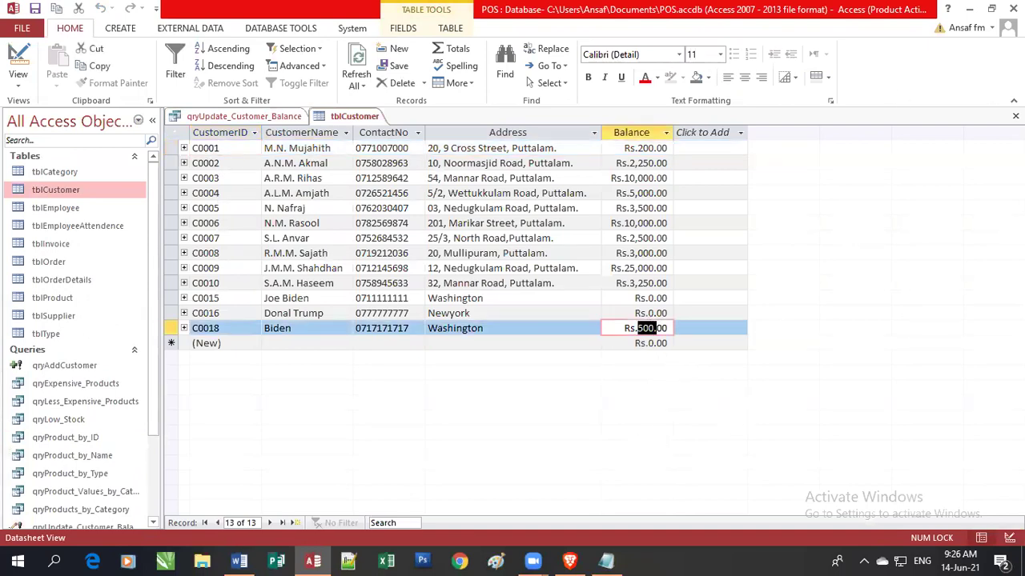
Change the Balance Update To value to [Balance]+500, then save and close the query.
click(244, 116)
click(232, 365)
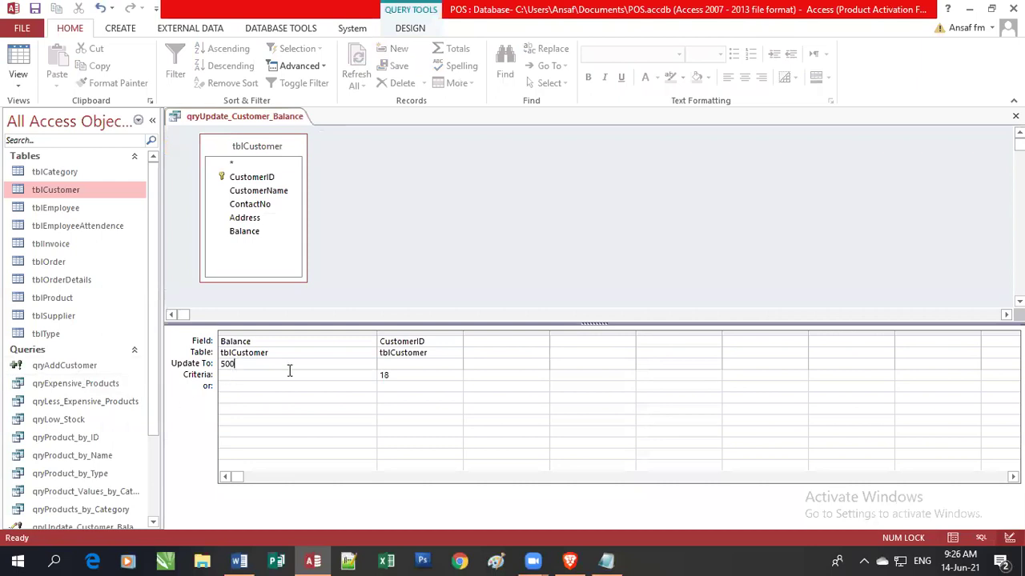
key(Home)
text([Balance]+)
key(Escape)
click(1015, 116)
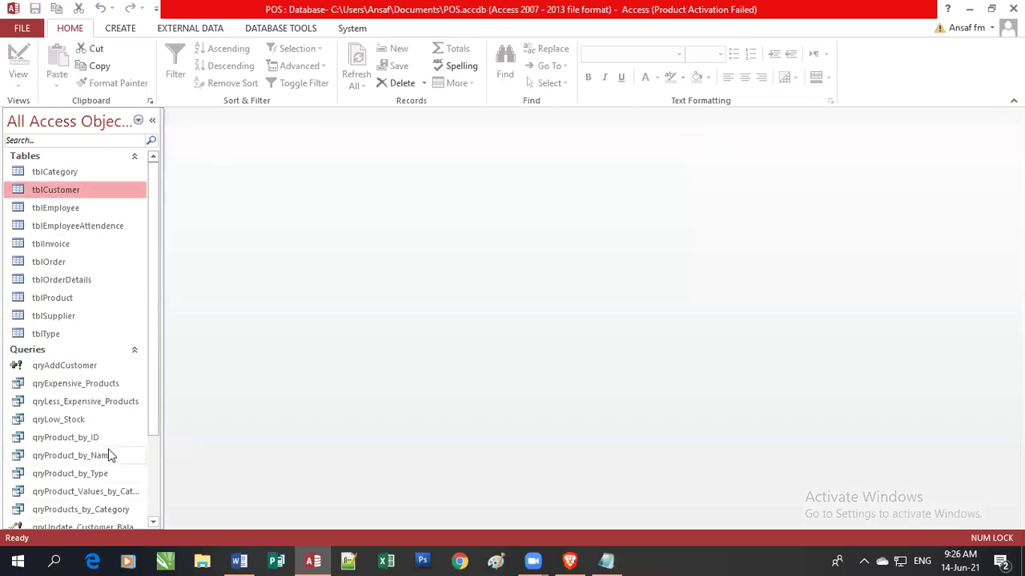
Run the update query twice, checking tblCustomer until C0018's balance reads Rs.1,500.00.
scroll(155, 425, down, 1)
drag(155, 424, 134, 495)
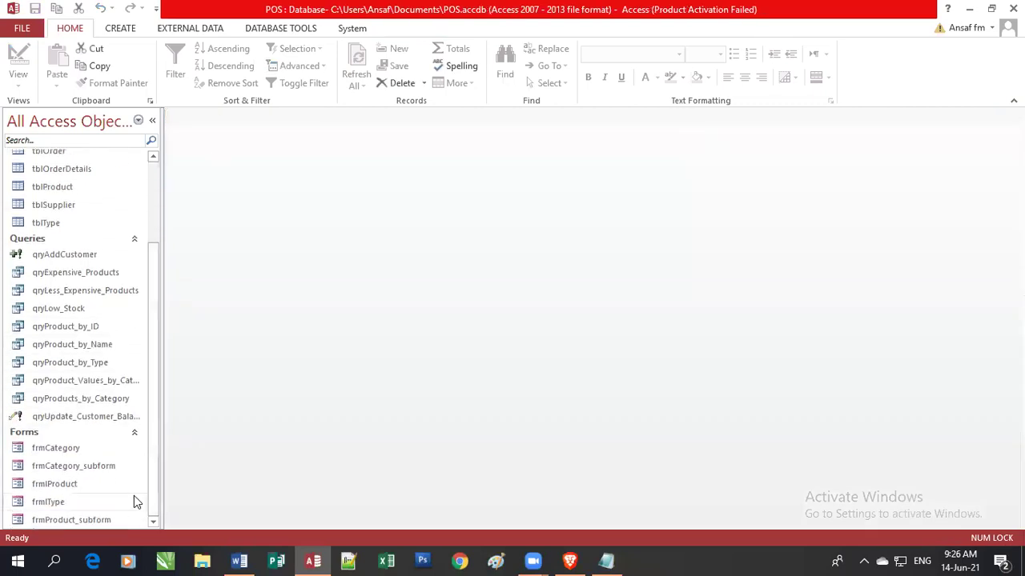
click(68, 422)
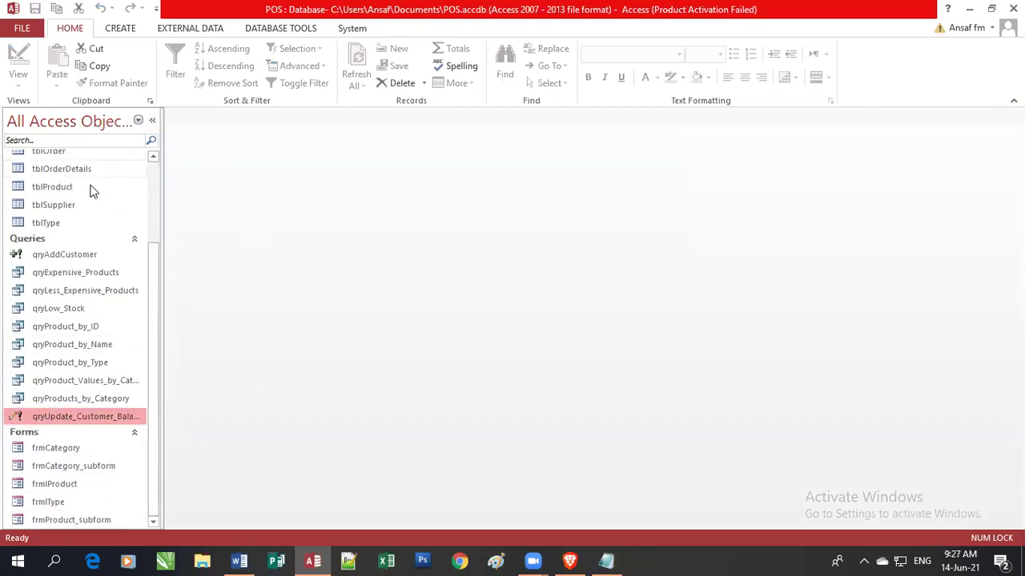
drag(152, 264, 172, 180)
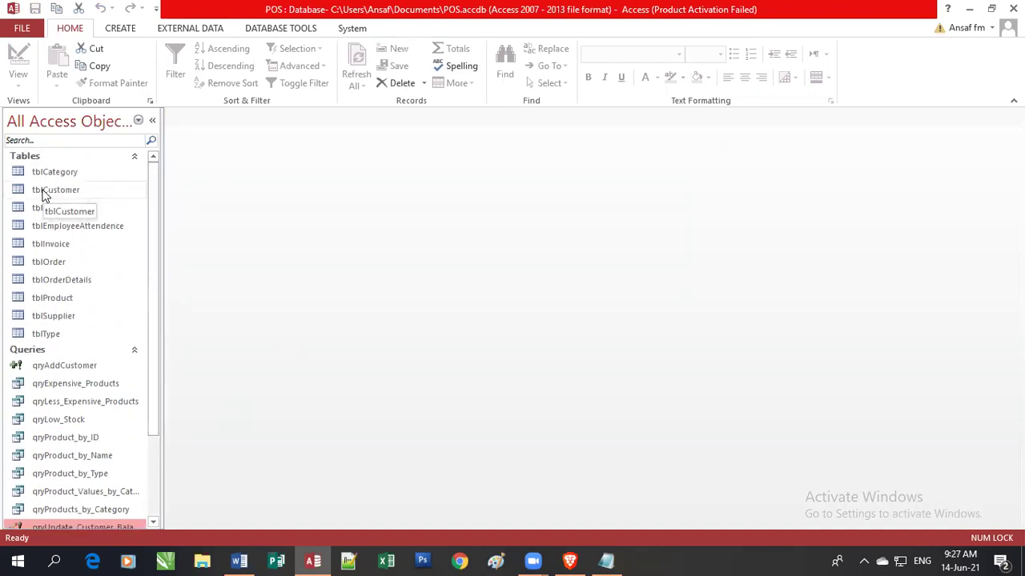
double_click(45, 192)
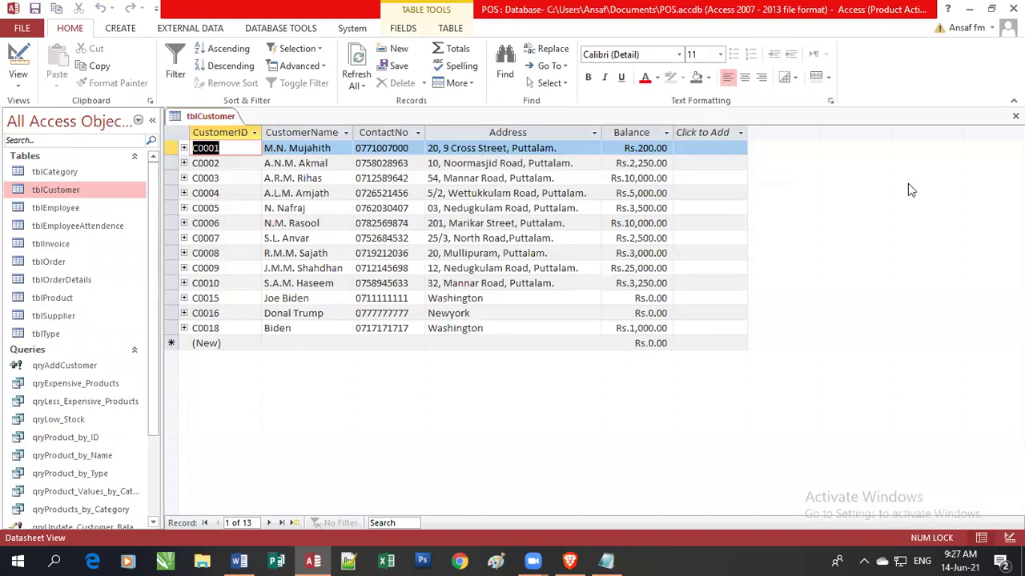
click(1015, 116)
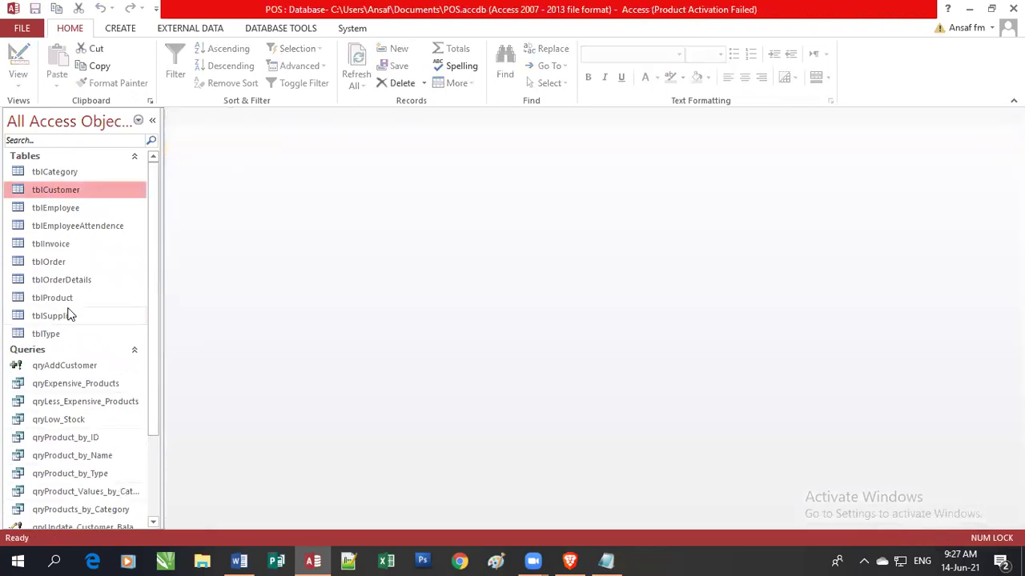
click(81, 525)
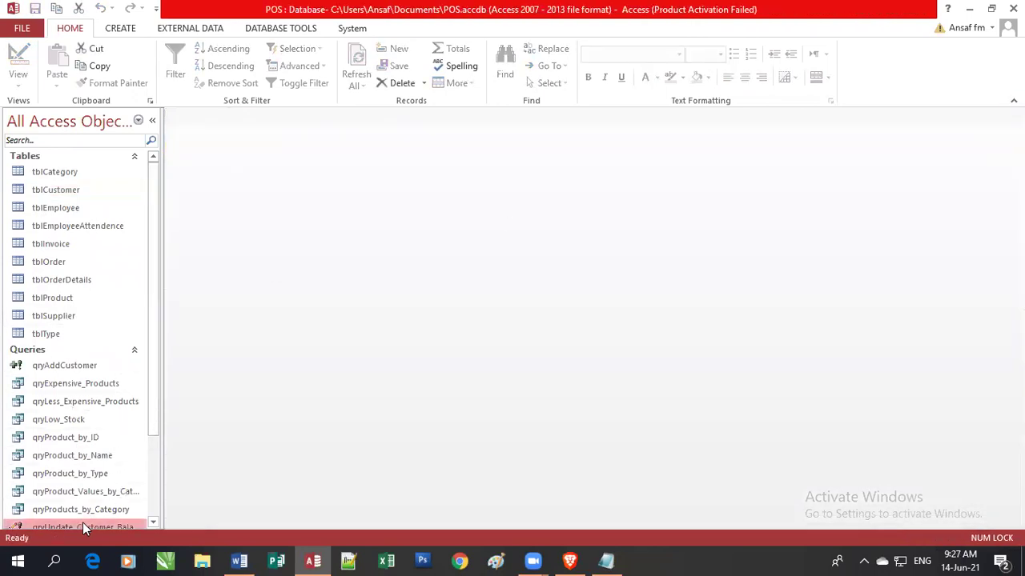
double_click(73, 192)
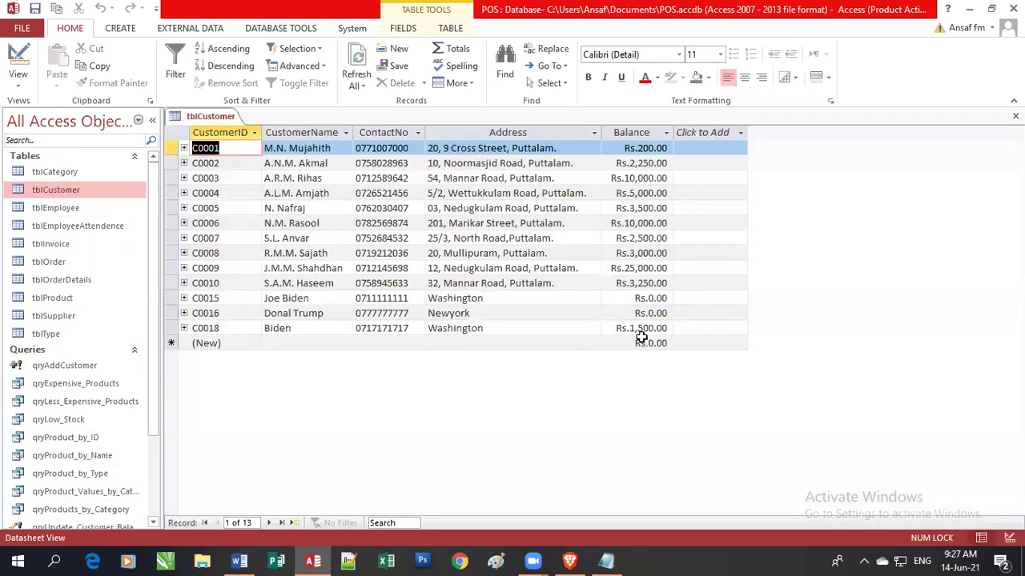
click(1015, 116)
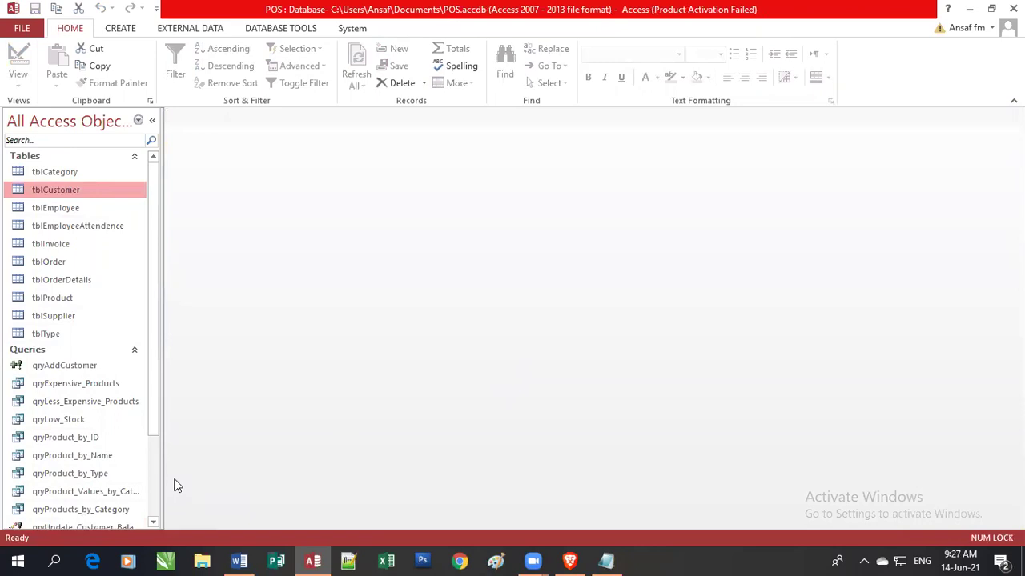
Change the Balance Update To expression to [Balance]+[Enter the New credit balance] and save it.
right_click(86, 524)
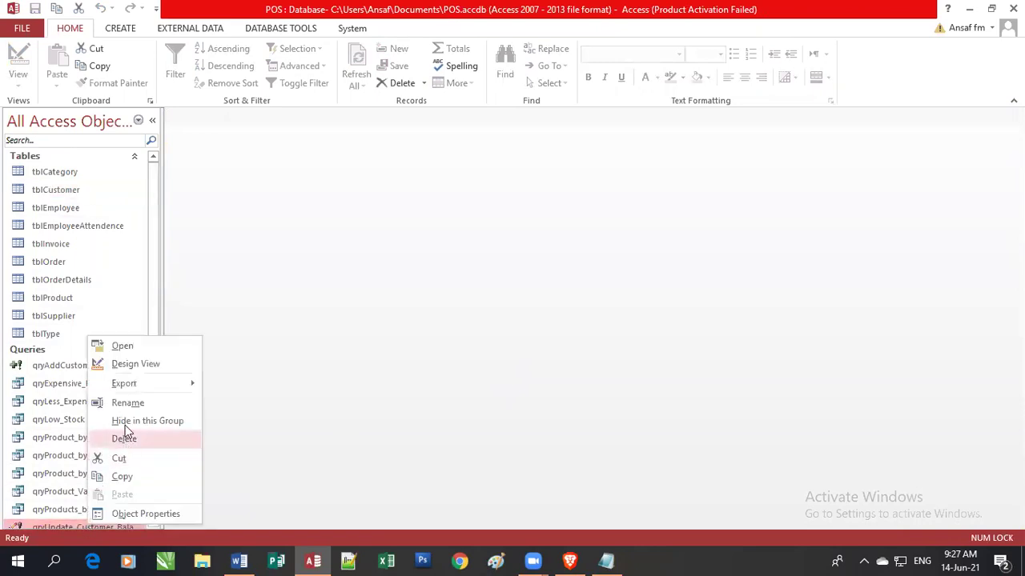
click(137, 364)
click(290, 354)
key(BackSpace)
key(BackSpace)
key(BackSpace)
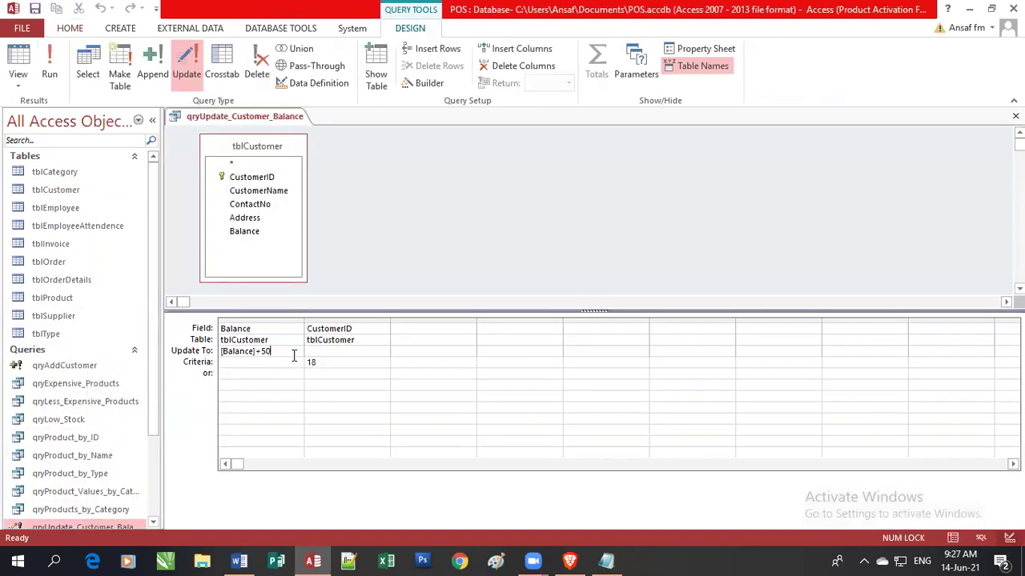
text([Enter the New balance)
key(BackSpace)
key(BackSpace)
key(BackSpace)
key(BackSpace)
key(BackSpace)
key(BackSpace)
key(BackSpace)
text(credit balance])
key(Escape)
click(1015, 116)
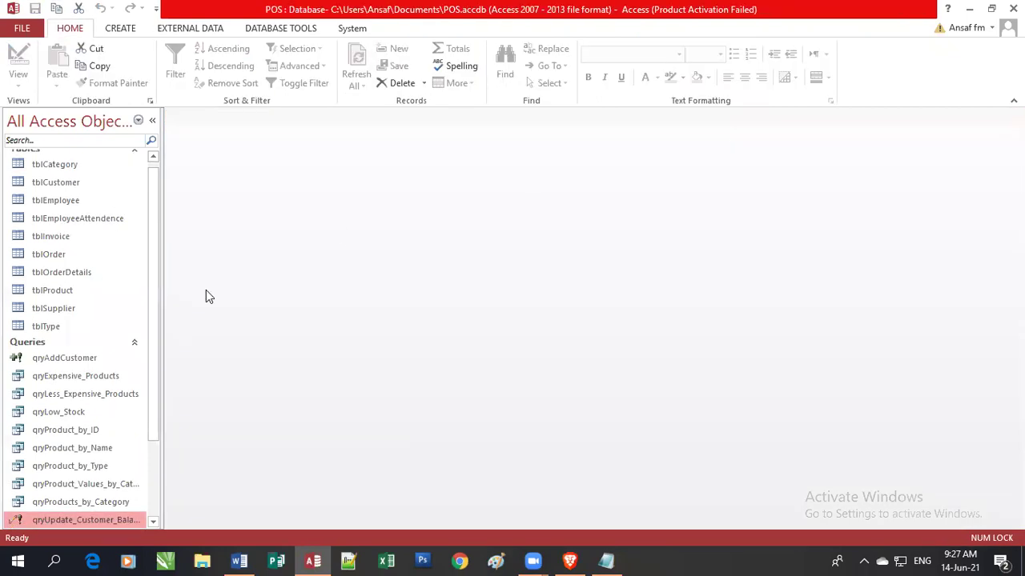
Run the parameterised update query, entering 300 as the new credit balance.
double_click(63, 521)
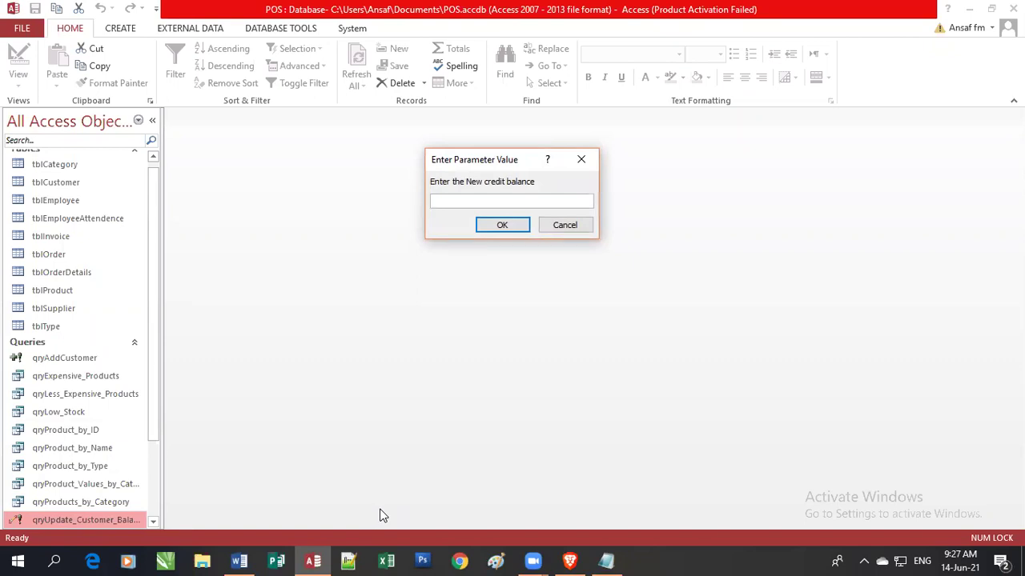
text(300)
click(502, 227)
Confirm C0018's balance is Rs.1,800.00 in tblCustomer, close it, and select the update query.
scroll(153, 165, up, 1)
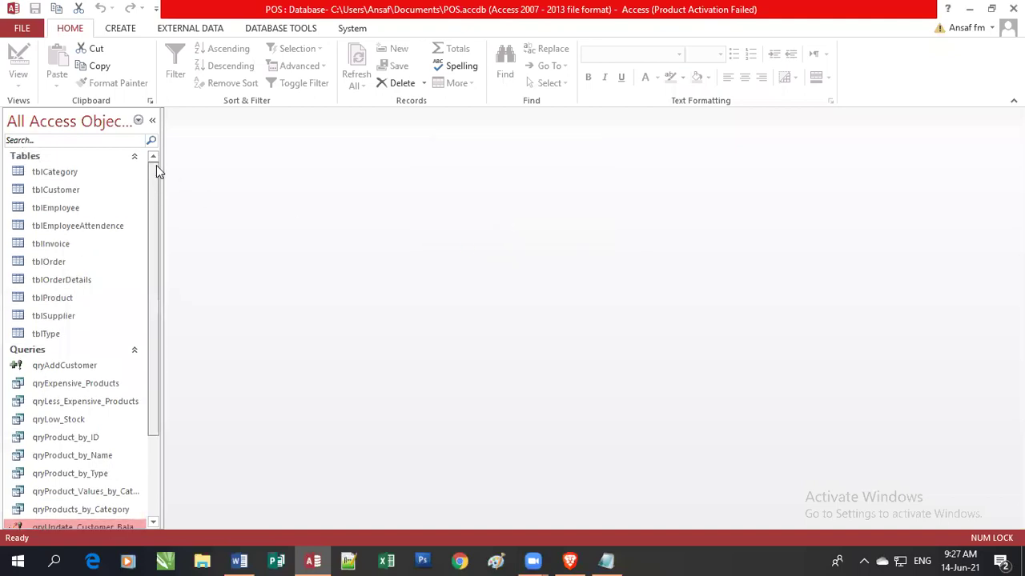
double_click(68, 190)
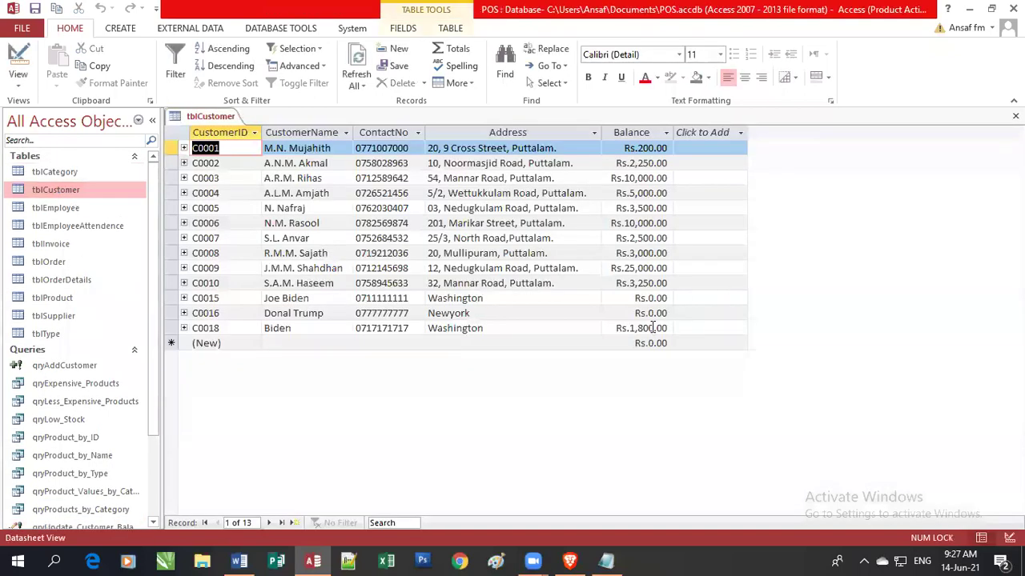
drag(657, 328, 621, 328)
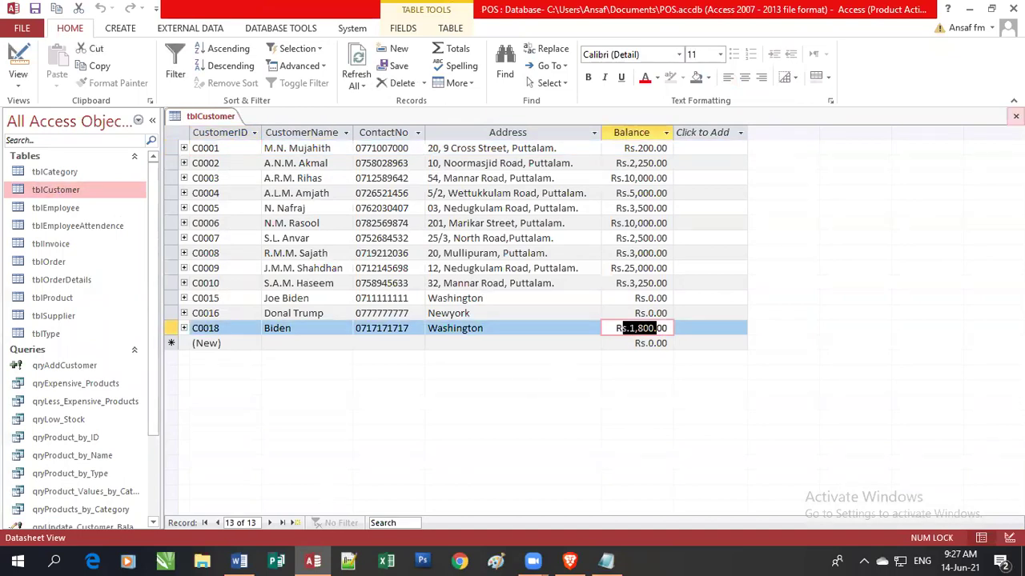
click(1015, 116)
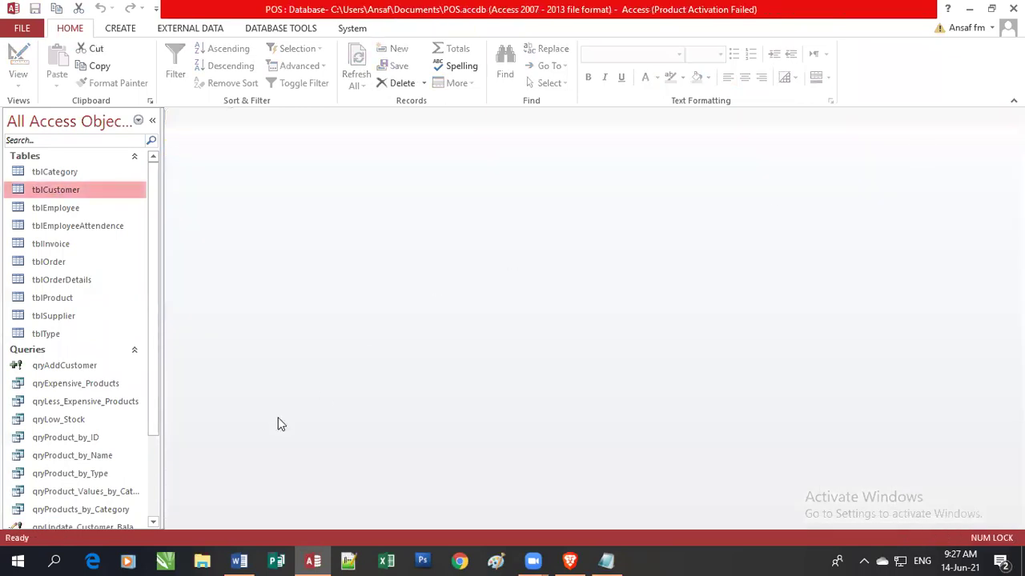
click(156, 465)
click(71, 437)
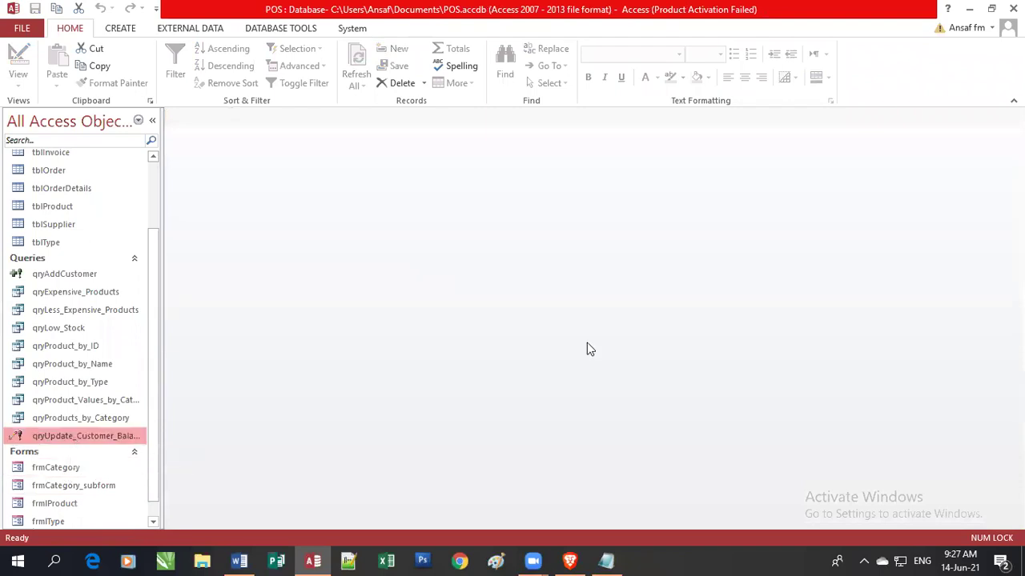
Run the update query with 500 as the new credit balance.
double_click(85, 437)
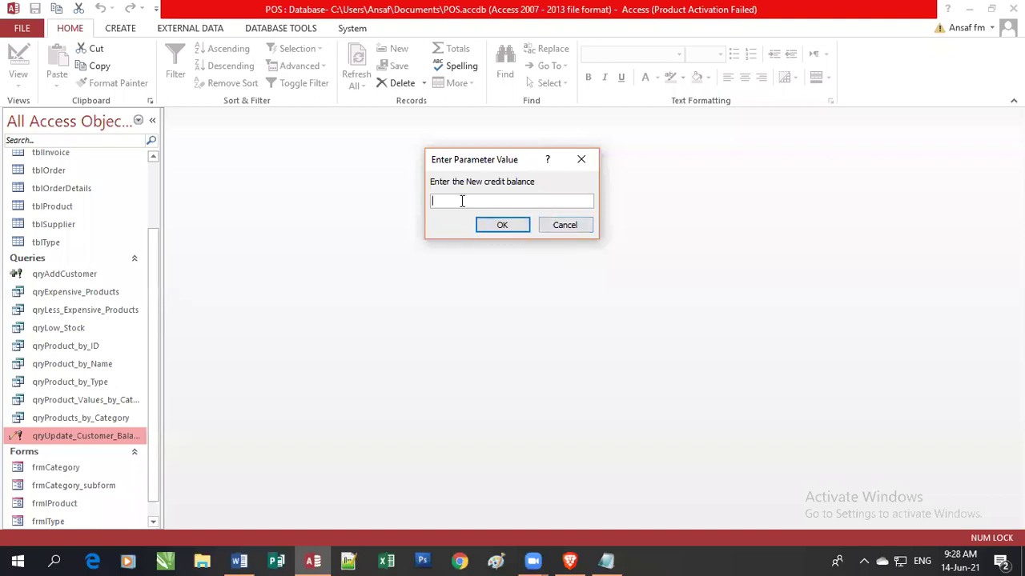
click(519, 224)
drag(153, 252, 160, 177)
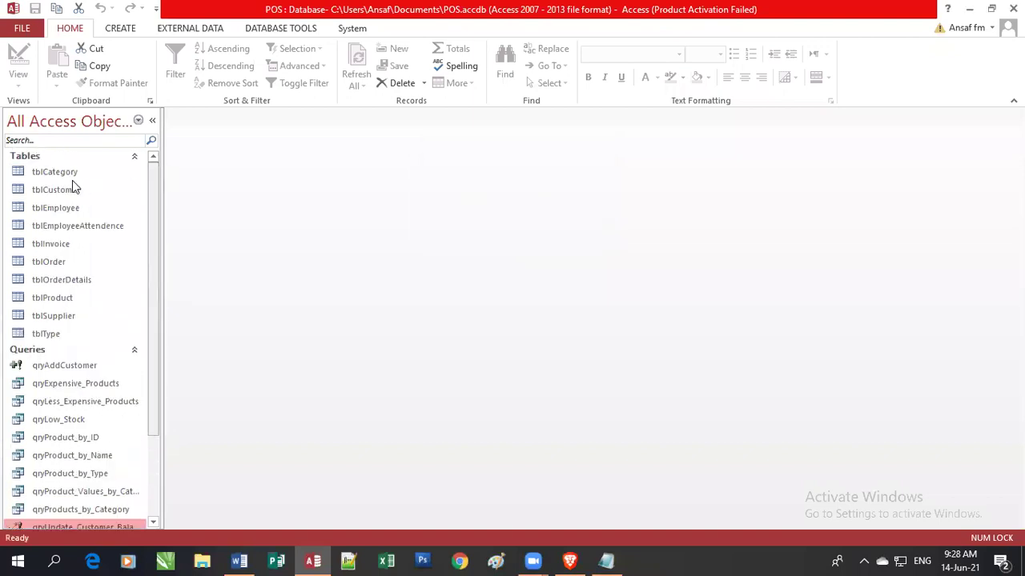
Open tblCustomer to confirm C0018's balance of Rs.2,300.00, then close it.
click(53, 192)
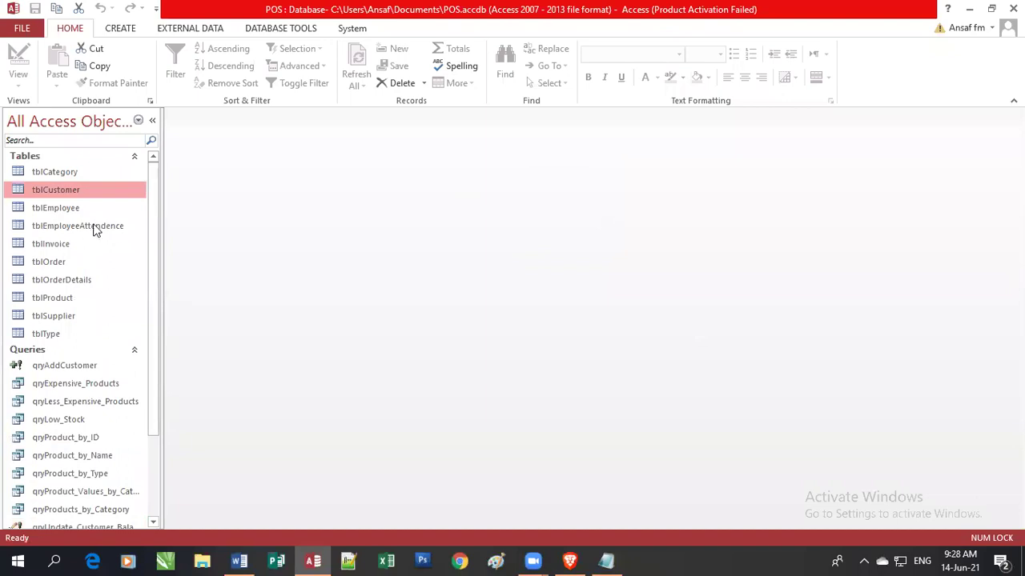
click(74, 244)
click(37, 189)
double_click(37, 189)
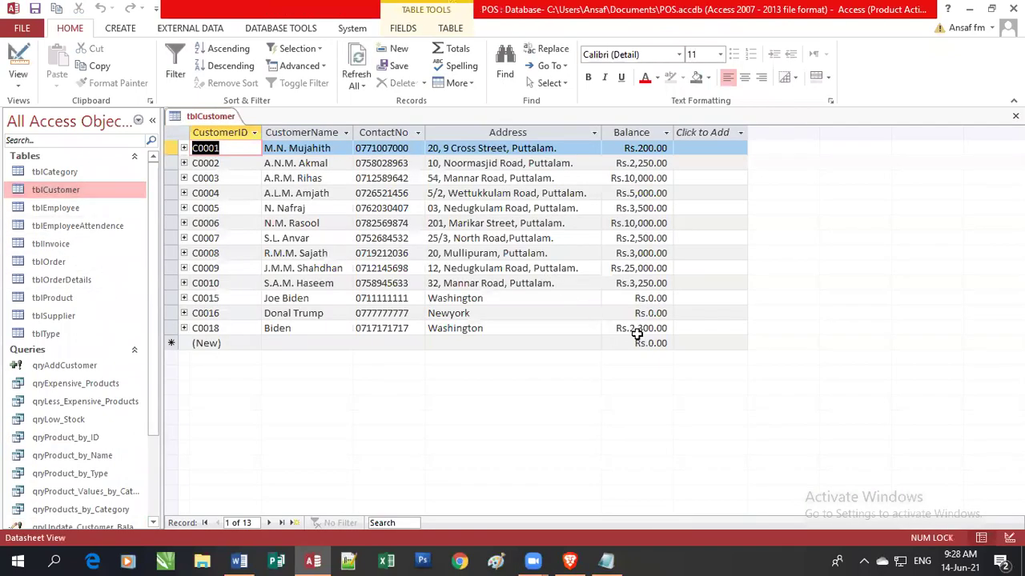
drag(622, 328, 686, 329)
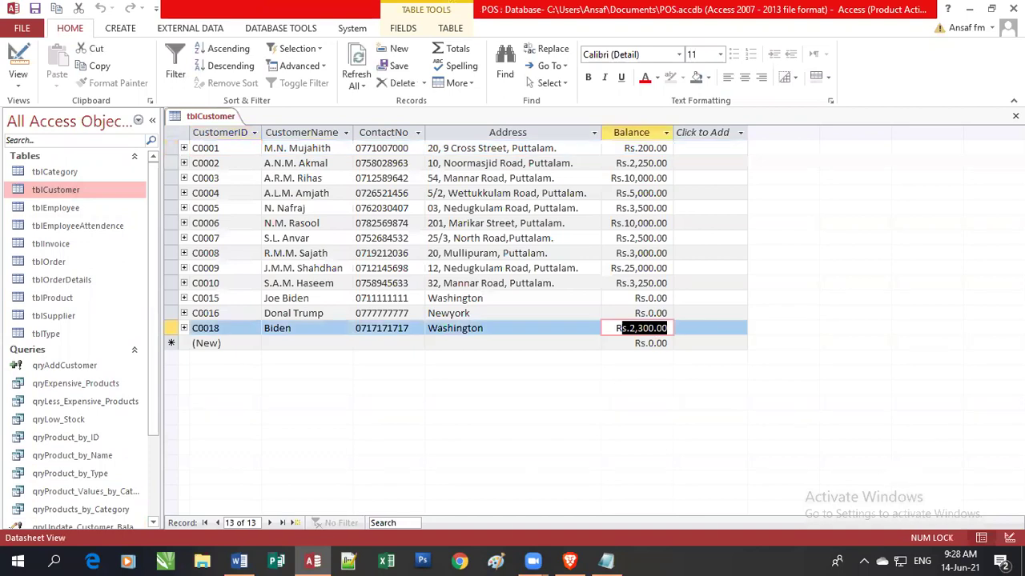
click(1015, 116)
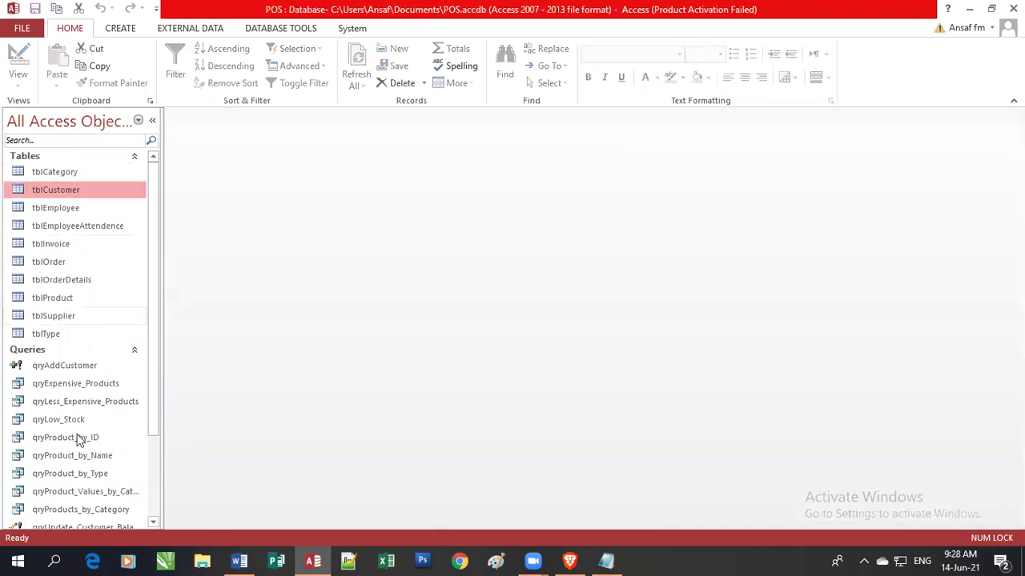
Inspect the update query design with its Balance column widened, close it, and reopen tblCustomer.
scroll(152, 432, down, 2)
click(99, 464)
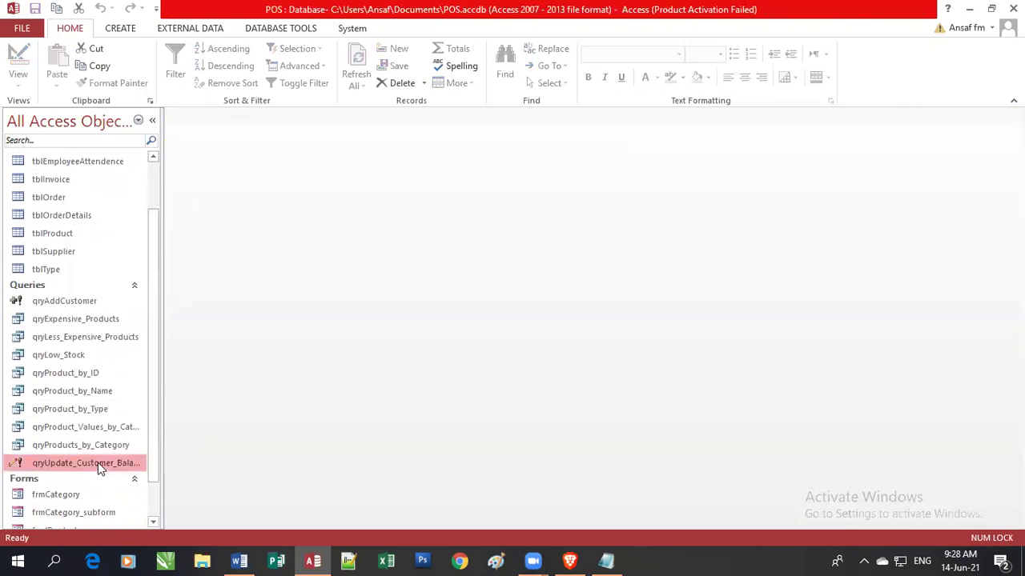
right_click(99, 468)
click(148, 302)
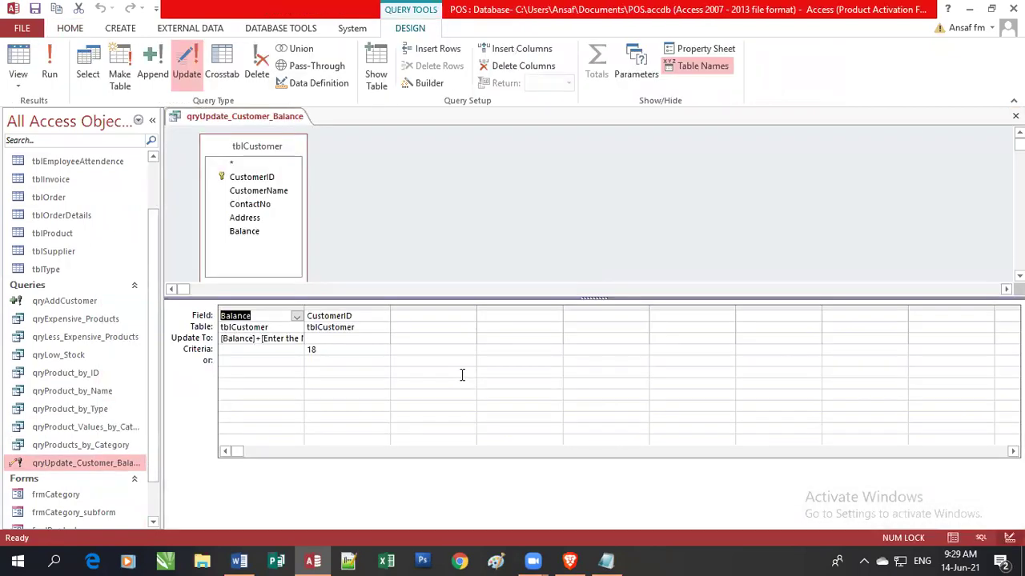
drag(304, 310, 422, 307)
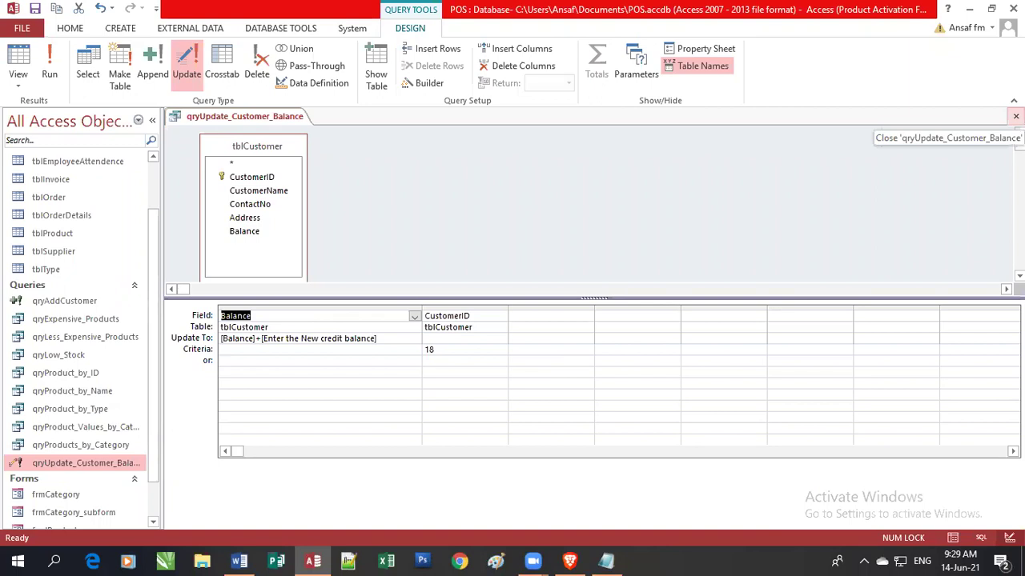
click(1015, 116)
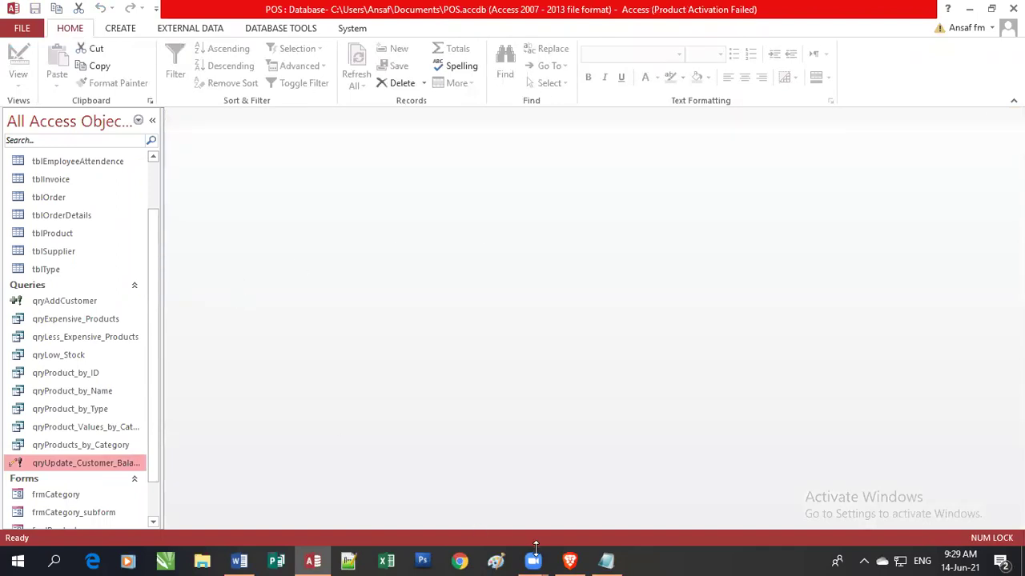
scroll(152, 224, up, 2)
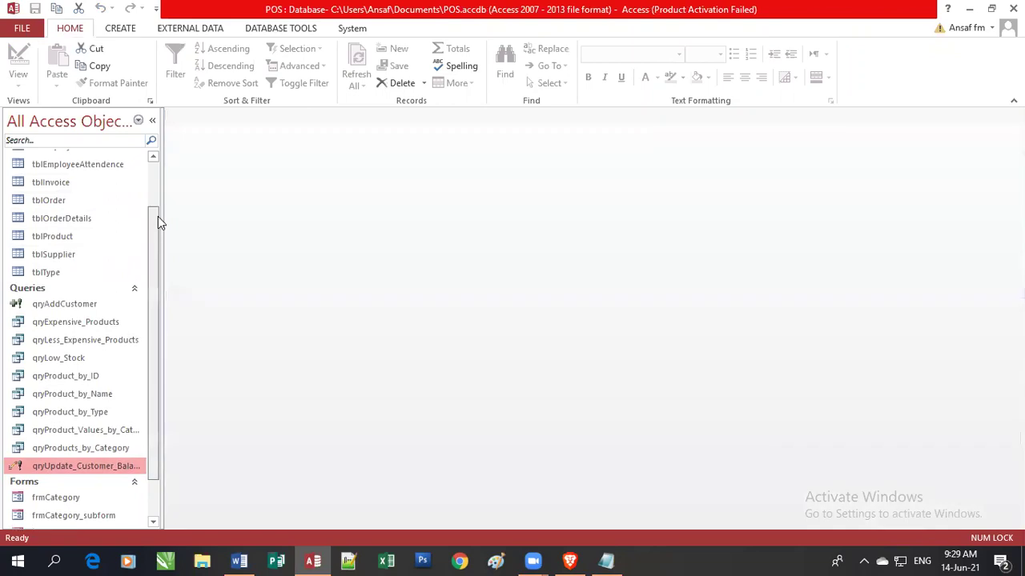
double_click(56, 190)
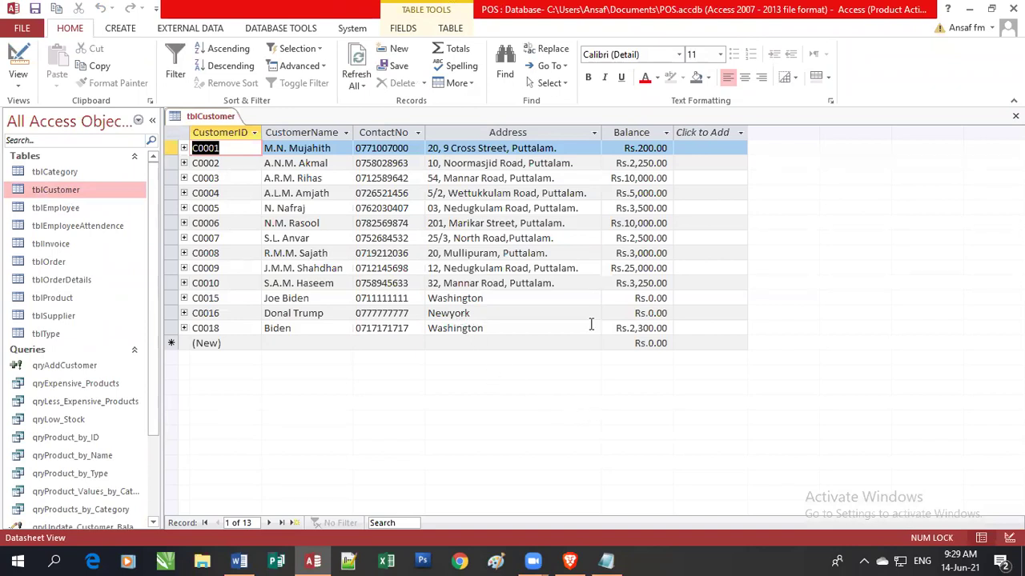
Remove the leading C from customer C0016's ID, then close tblCustomer.
click(272, 315)
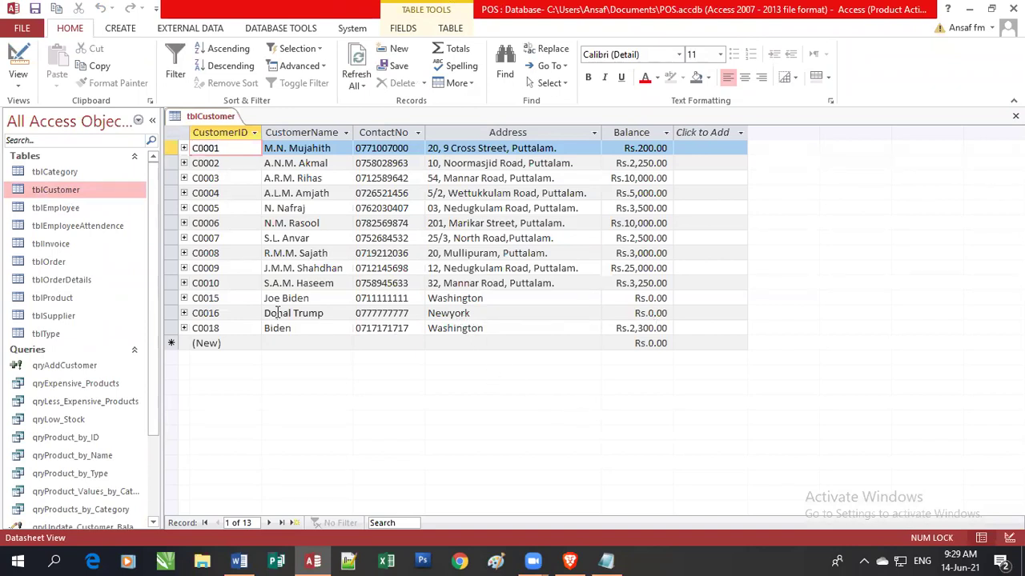
click(231, 313)
key(Home)
key(Delete)
key(End)
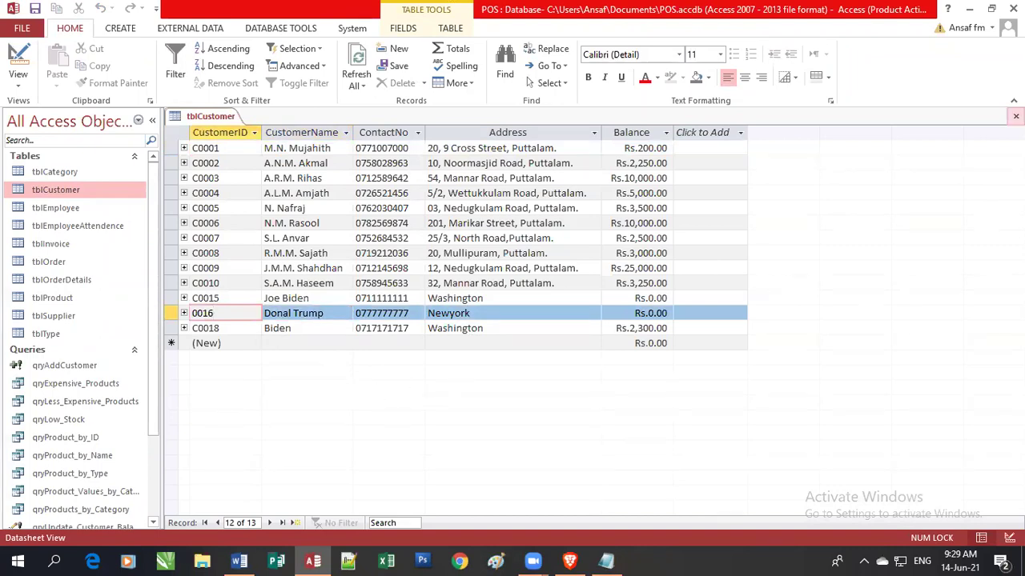
click(1015, 116)
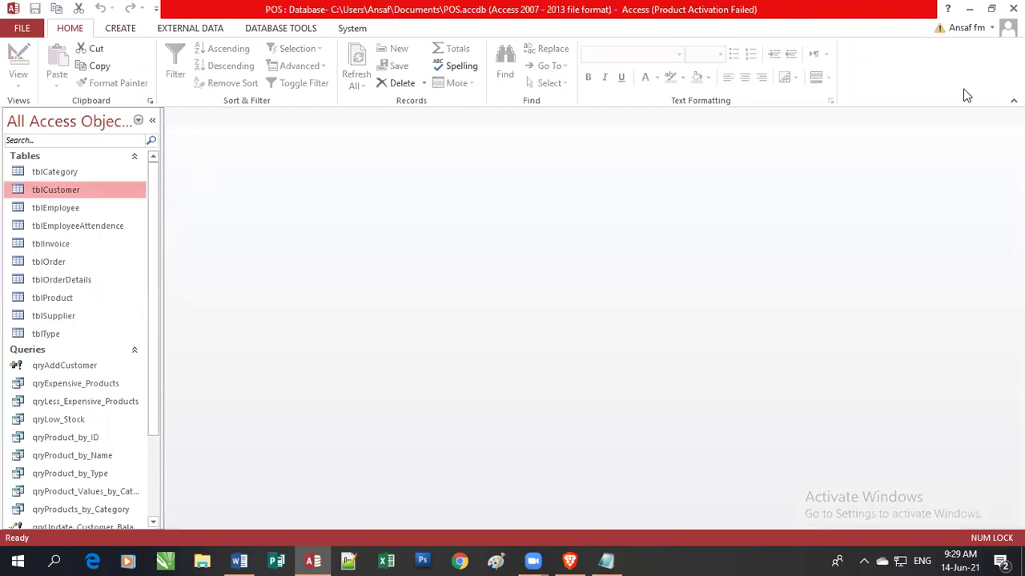
Create a blank query in Design view and add tblCustomer from Show Table.
click(121, 30)
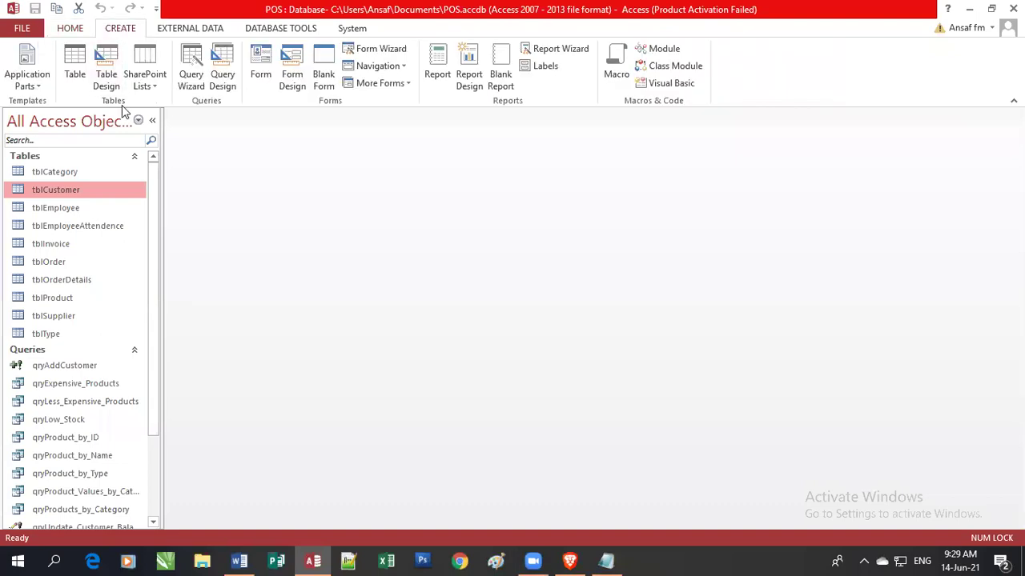
click(224, 80)
drag(494, 316, 501, 235)
click(445, 293)
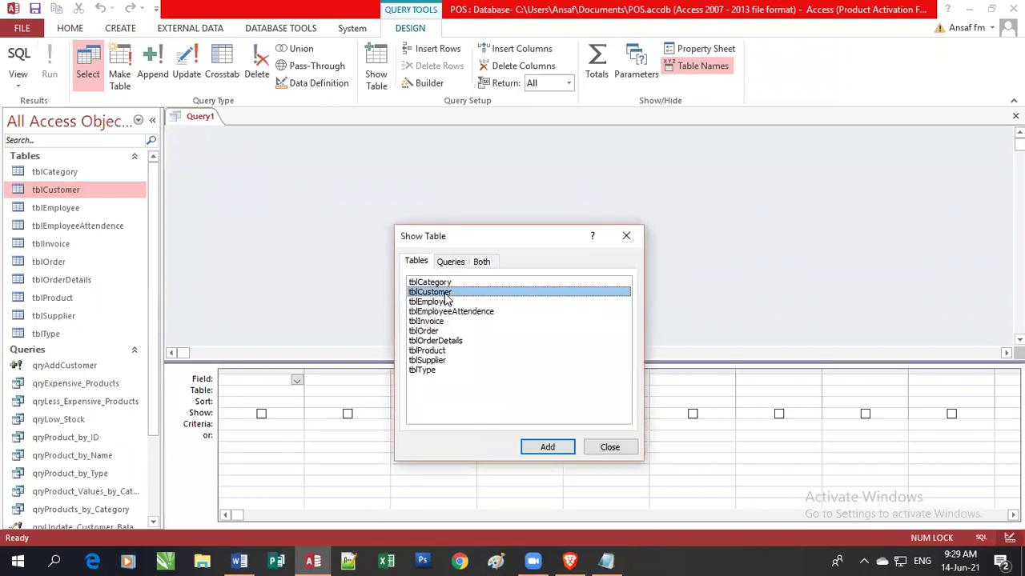
click(548, 449)
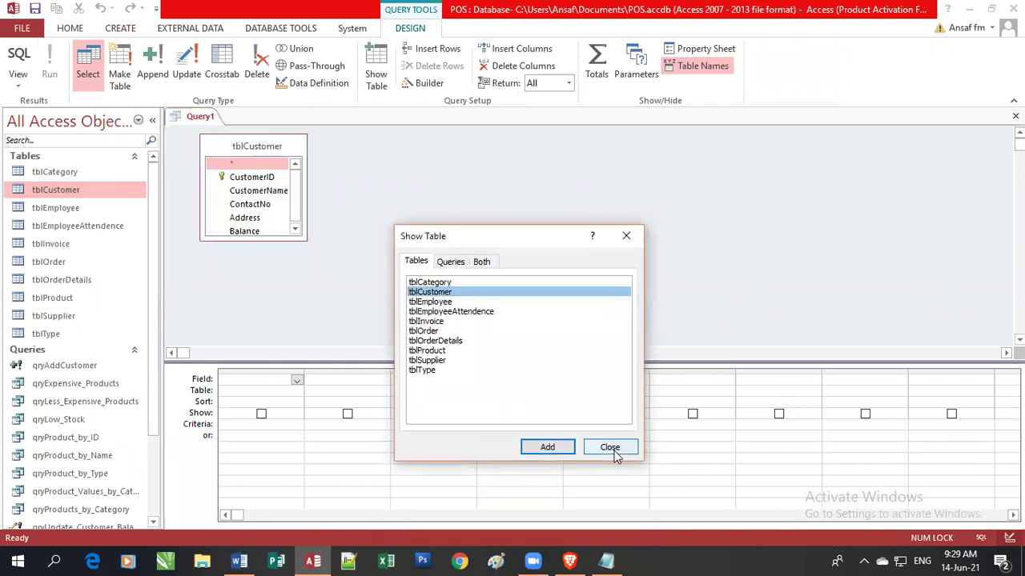
click(613, 450)
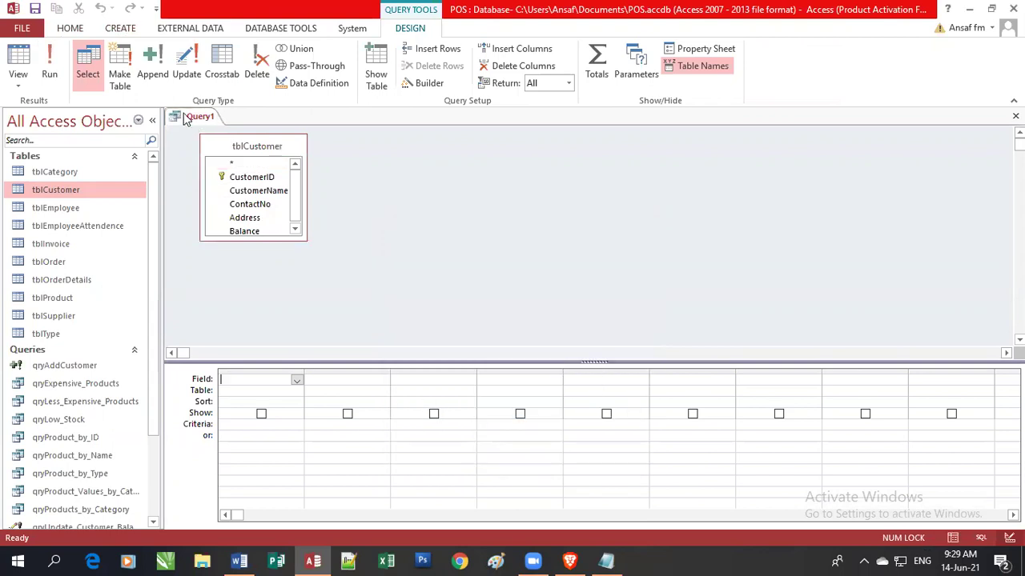
Turn Query1 into a delete query on CustomerID with the criterion 16.
click(259, 68)
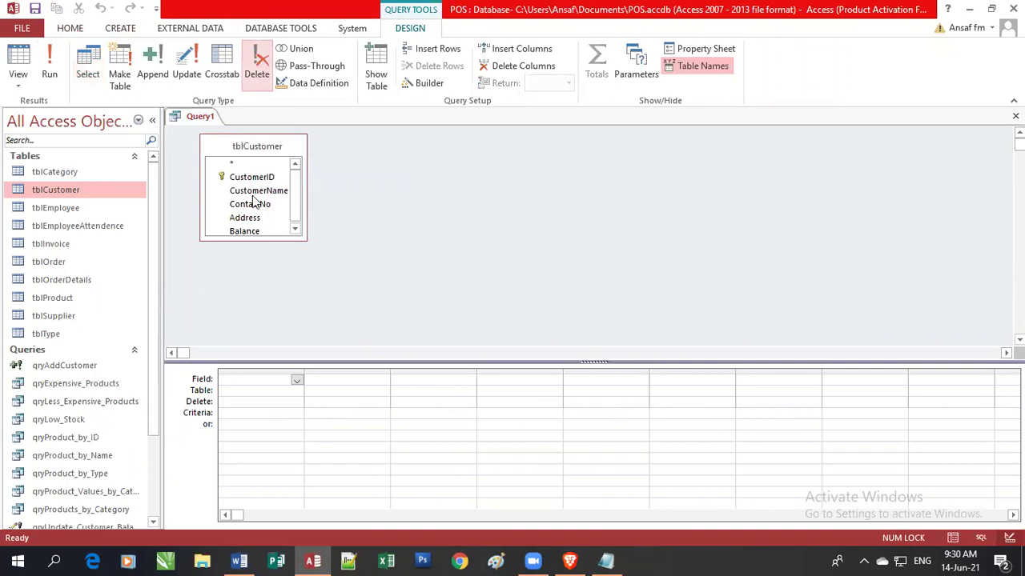
click(297, 382)
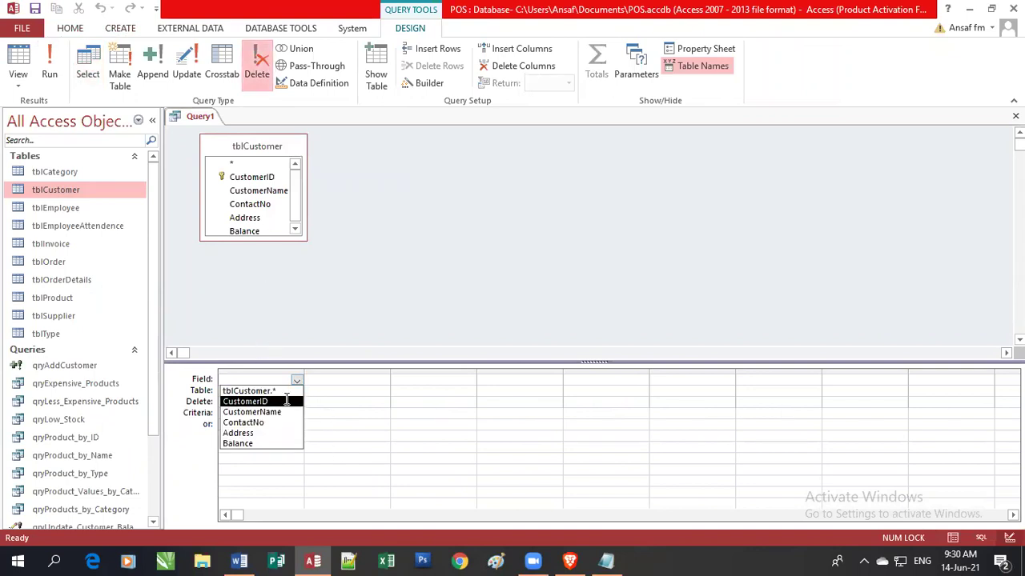
click(288, 400)
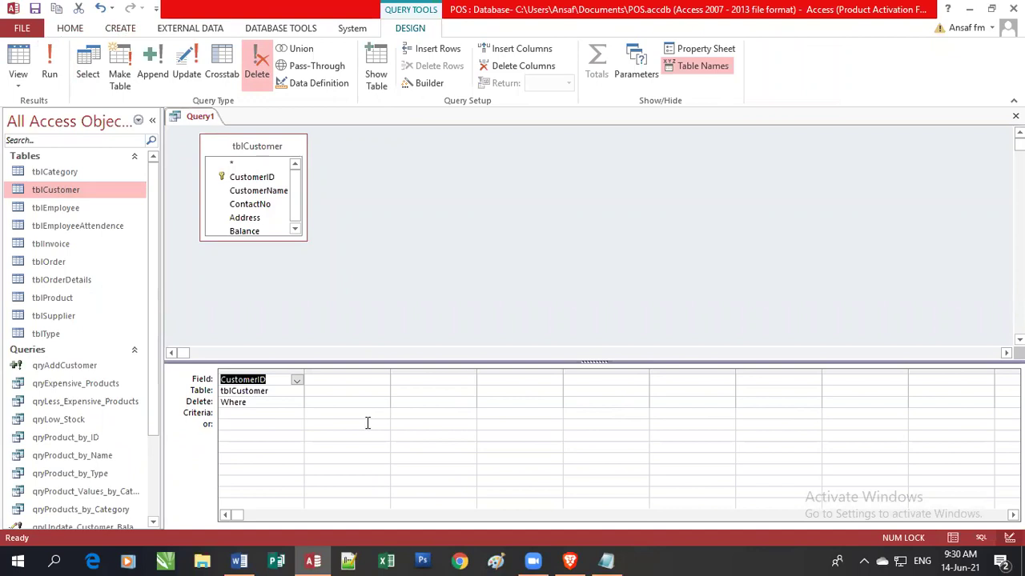
click(276, 413)
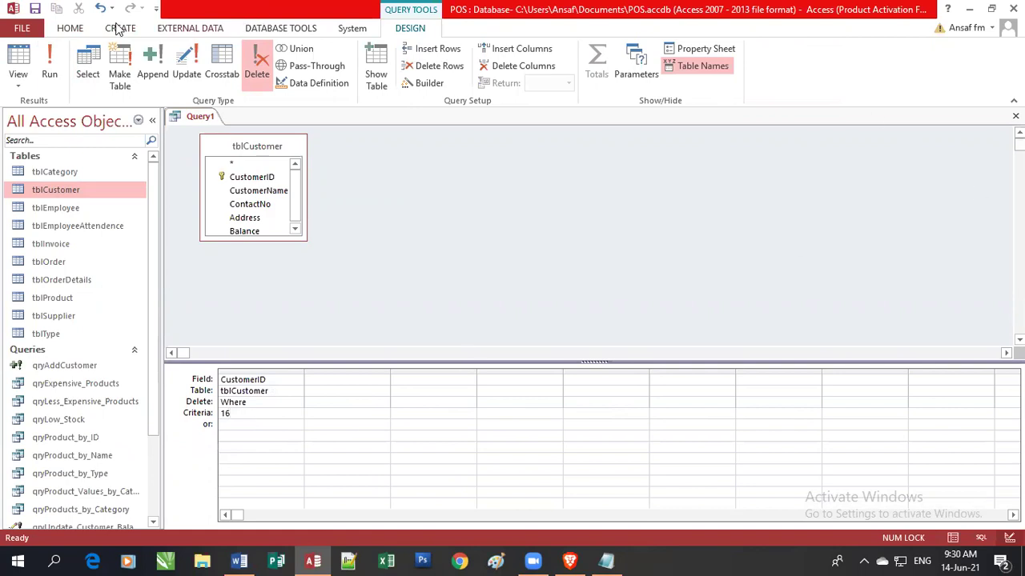
Save the delete query as qryDeleteCustomer and close its design.
click(35, 10)
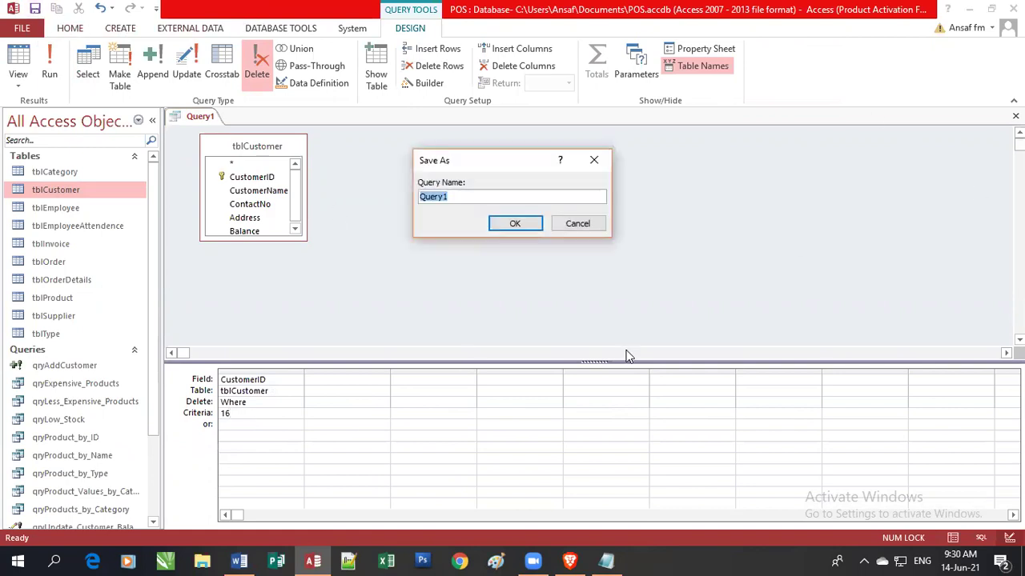
text(qryDeleteCustom)
click(514, 223)
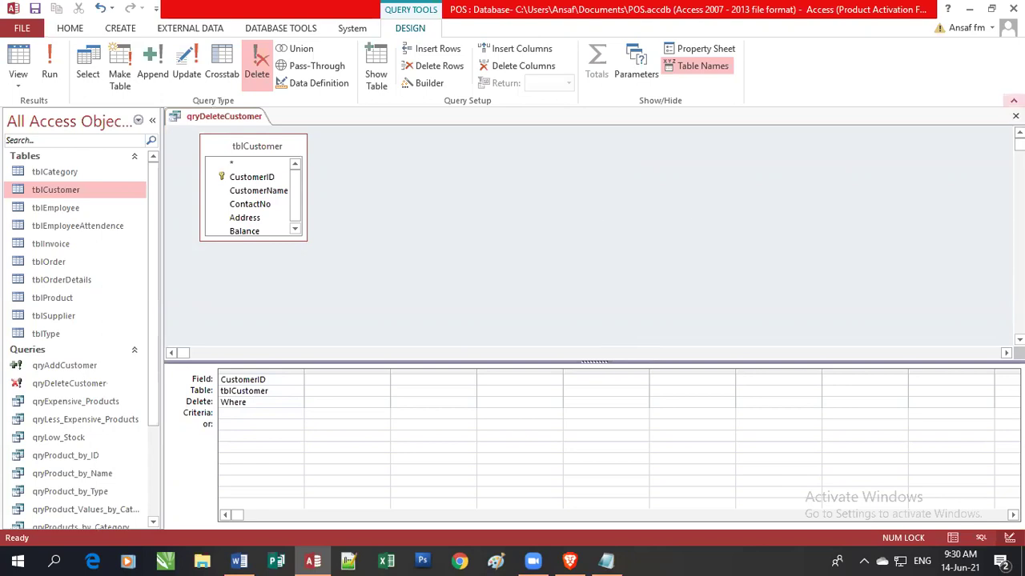
click(1015, 116)
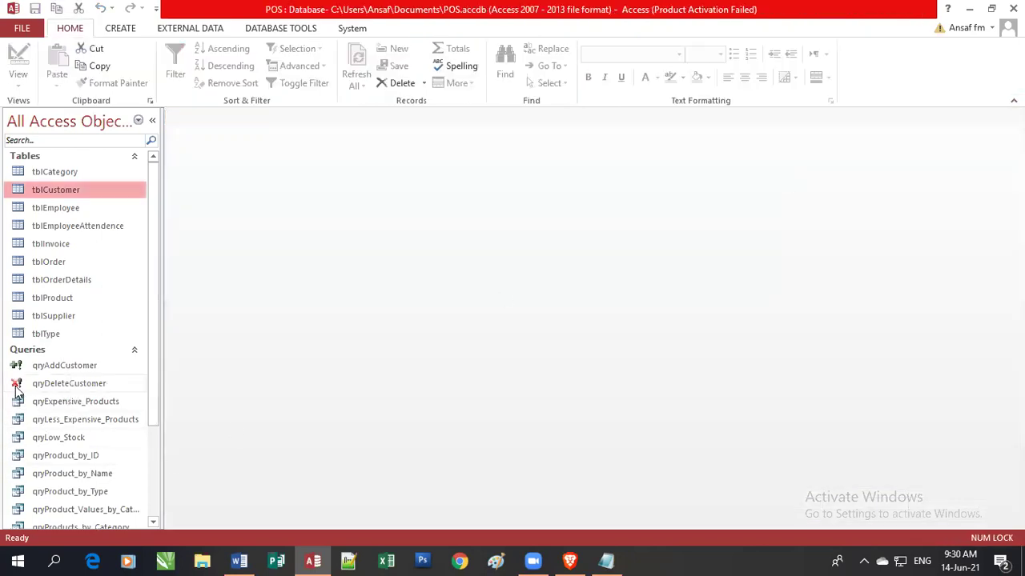
Open tblCustomer to review its customer records, then close it.
drag(153, 412, 152, 480)
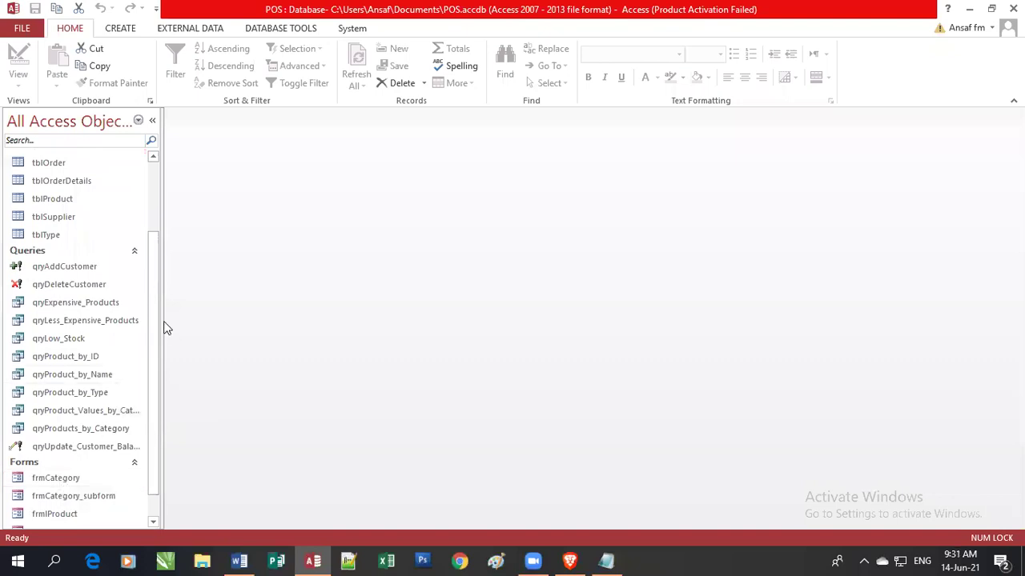
scroll(156, 280, up, 4)
drag(161, 240, 166, 213)
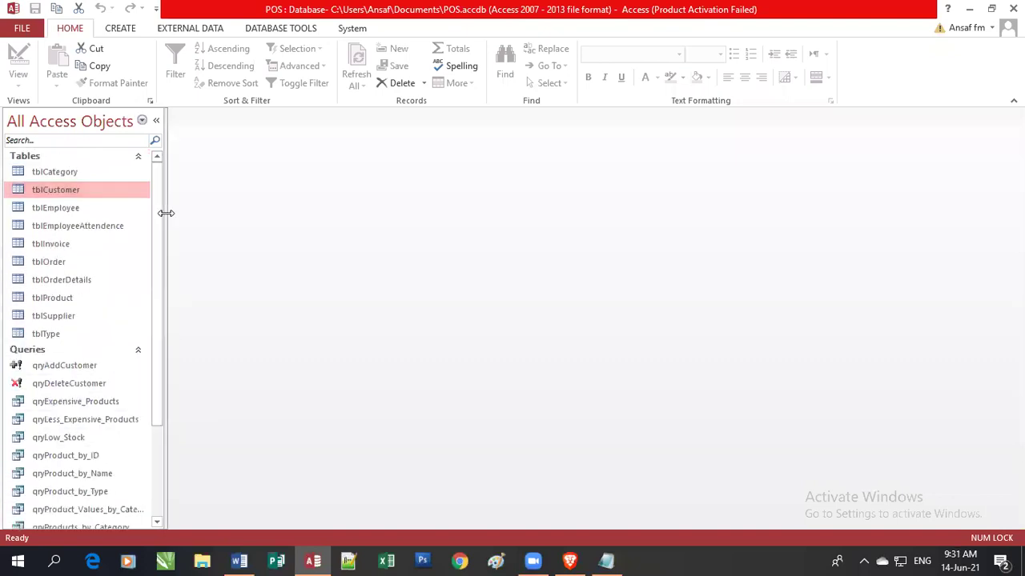
double_click(22, 187)
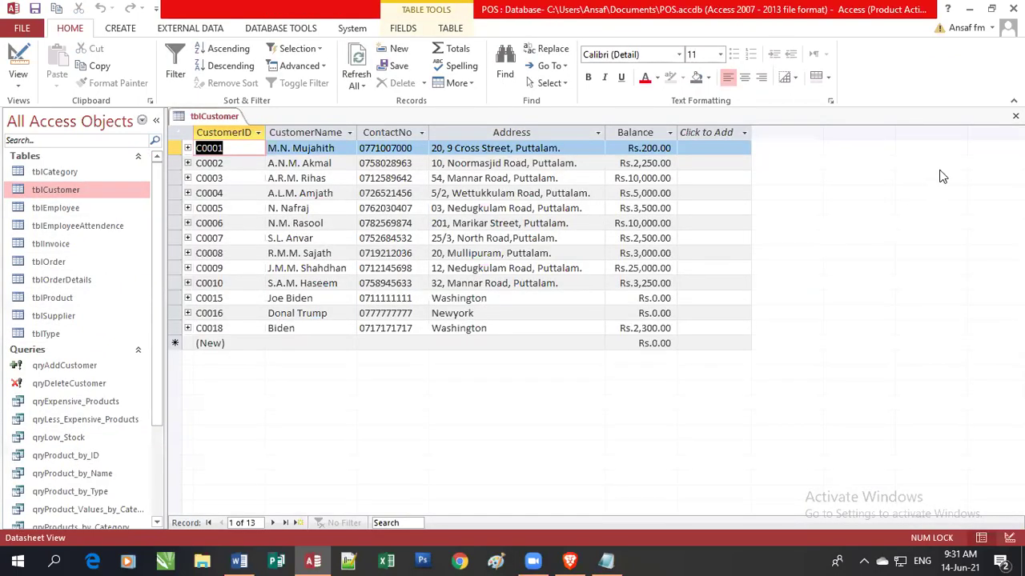
click(1015, 116)
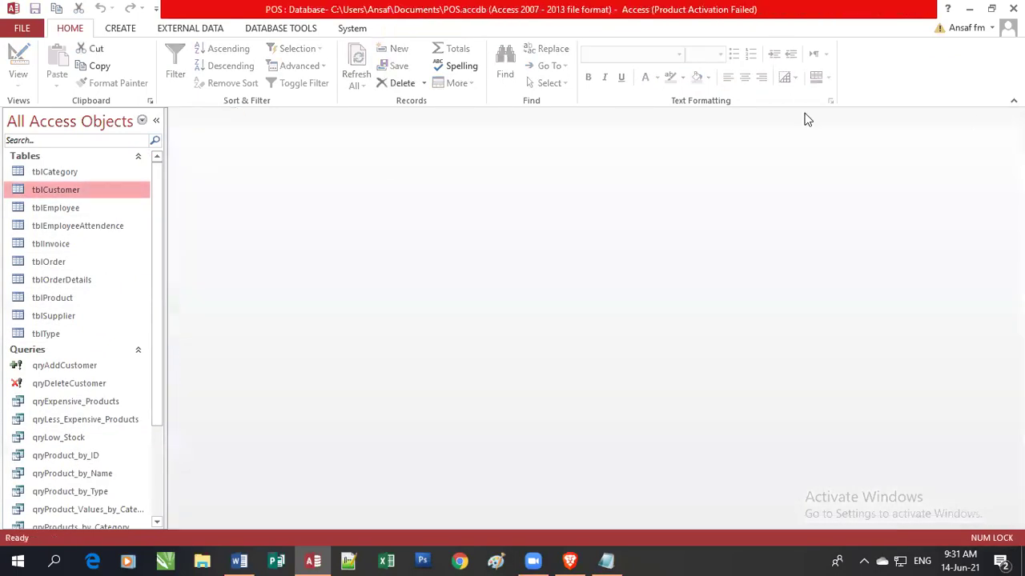
Run qryDeleteCustomer and reopen tblCustomer to check the result.
click(42, 385)
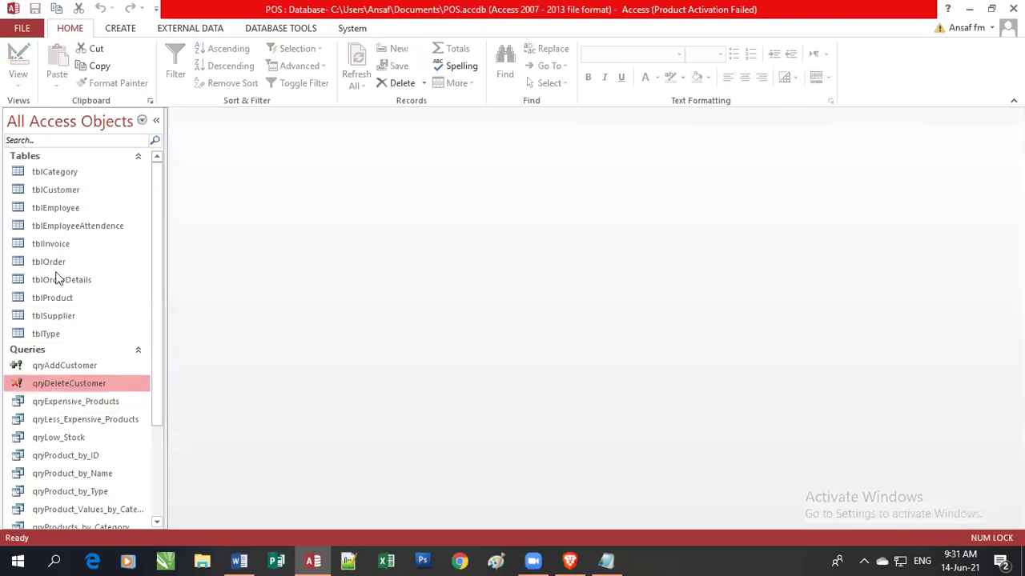
double_click(24, 196)
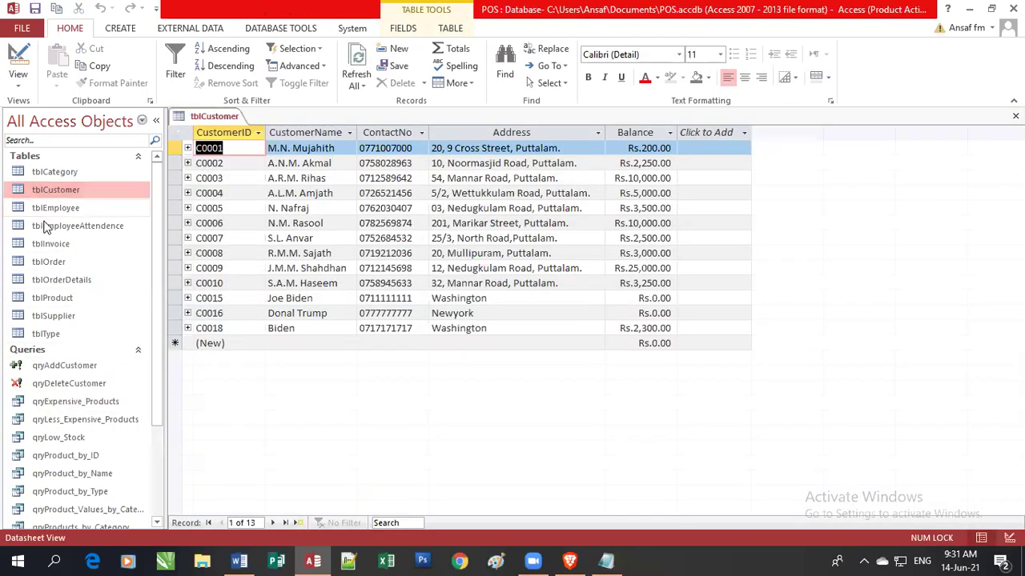
click(1015, 116)
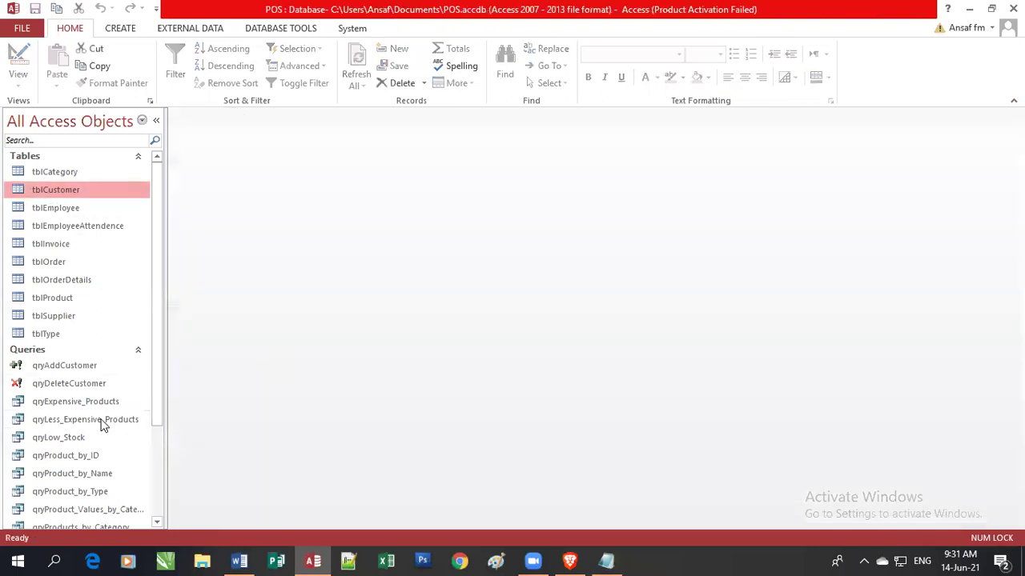
click(35, 390)
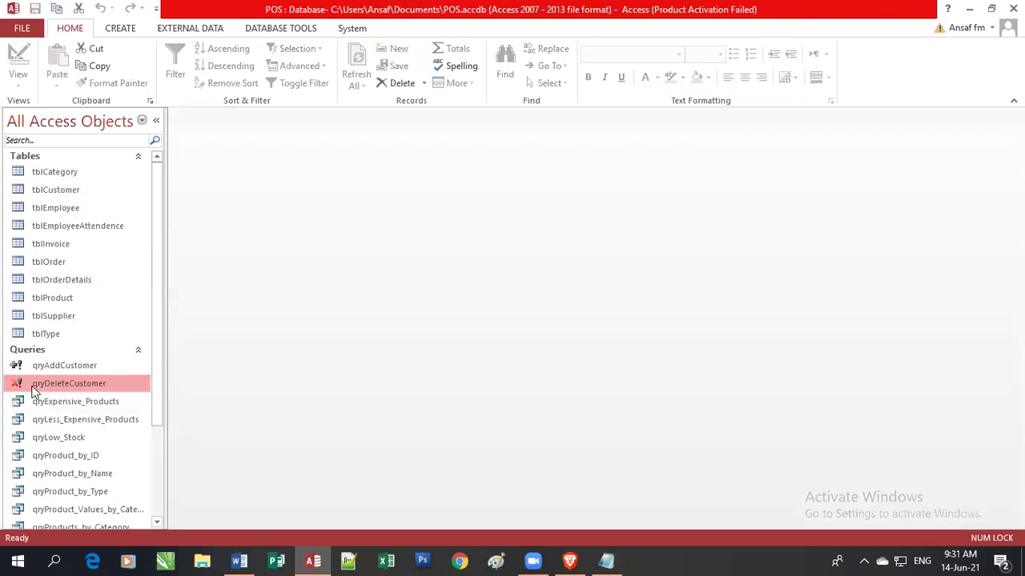
double_click(23, 192)
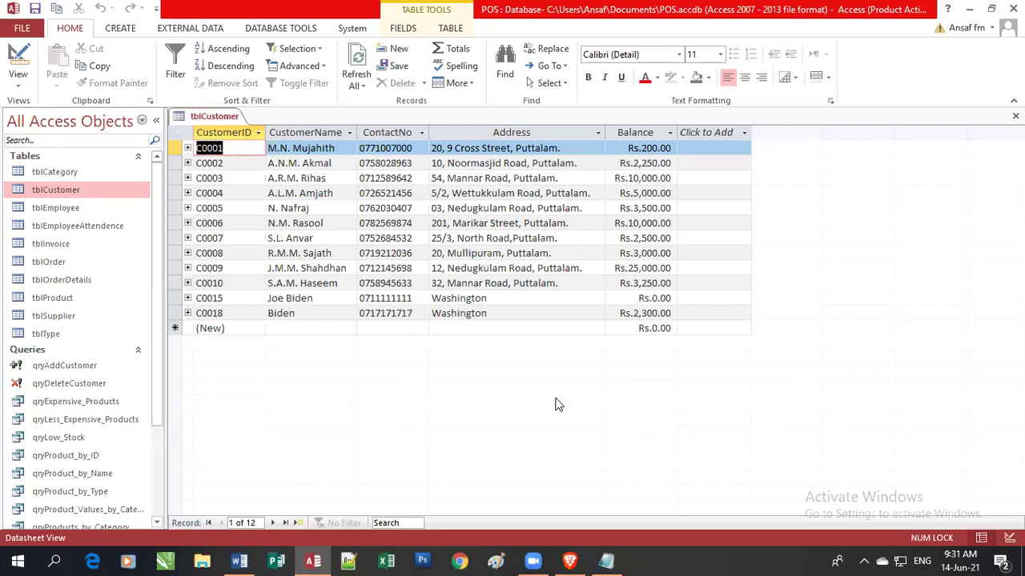
Confirm C0016 is gone, with C0015 now followed by C0018, then close the table.
click(269, 299)
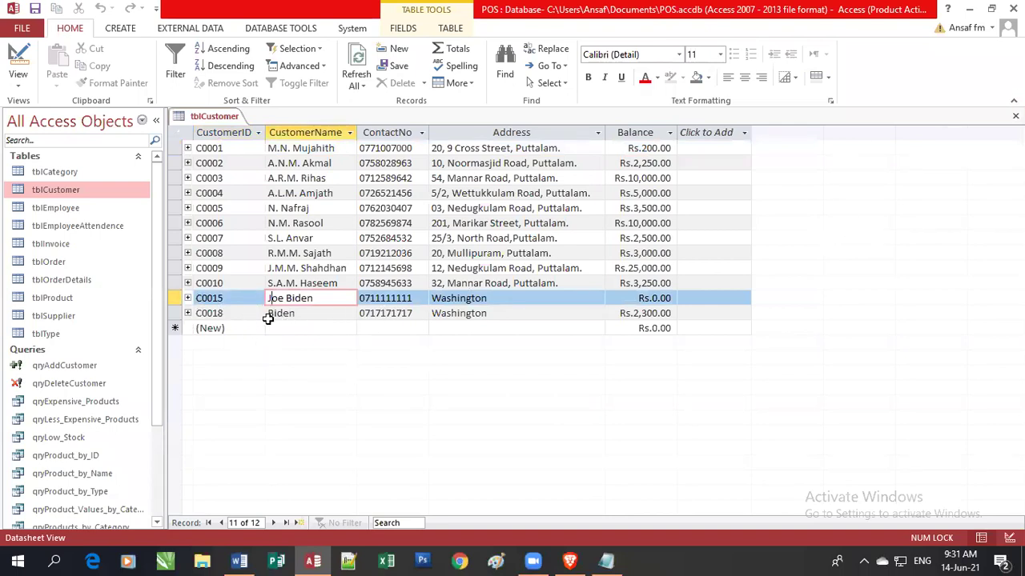
click(225, 288)
click(310, 299)
key(Down)
key(Up)
key(Down)
key(Up)
key(Down)
click(240, 300)
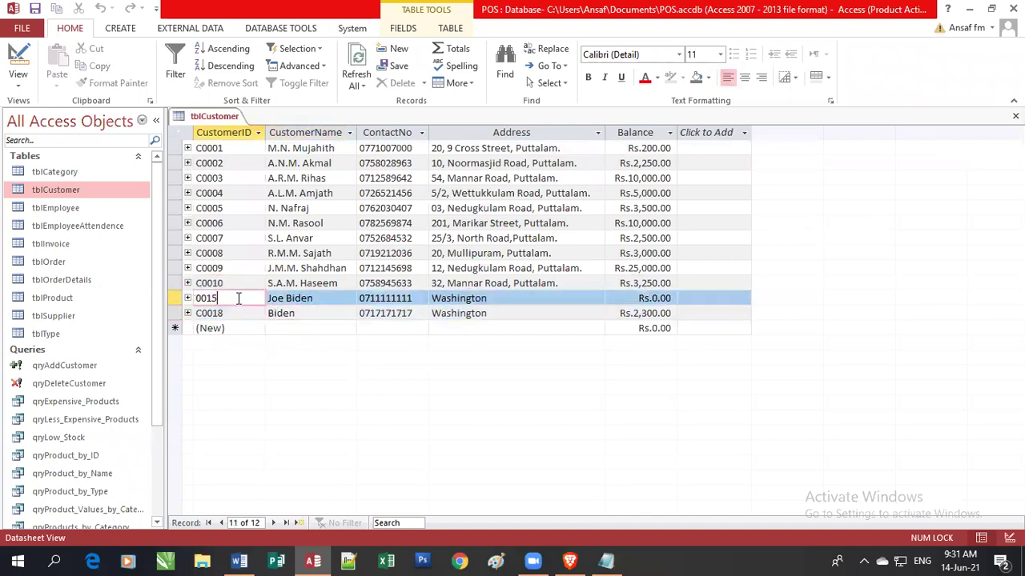
click(305, 318)
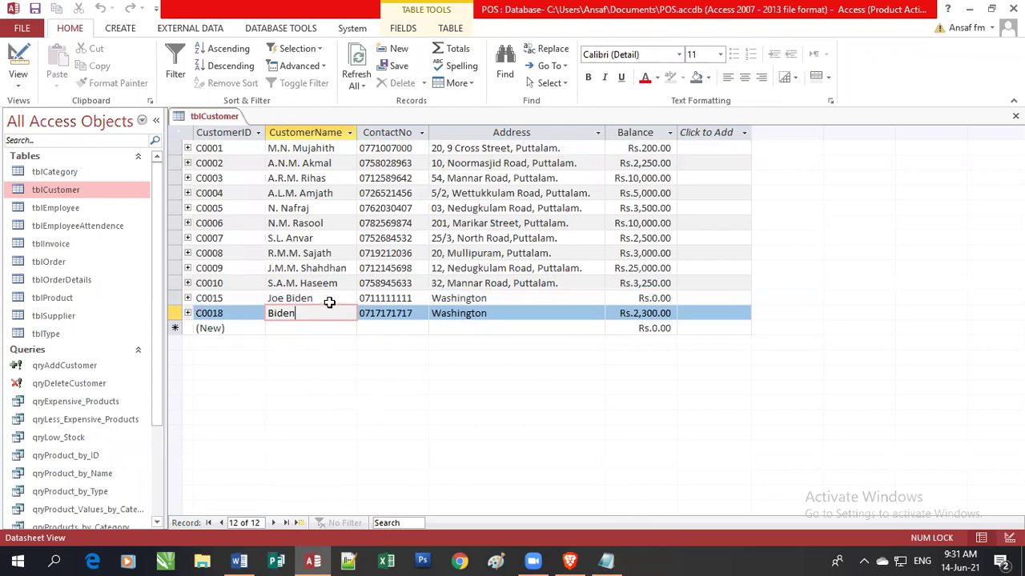
click(1015, 116)
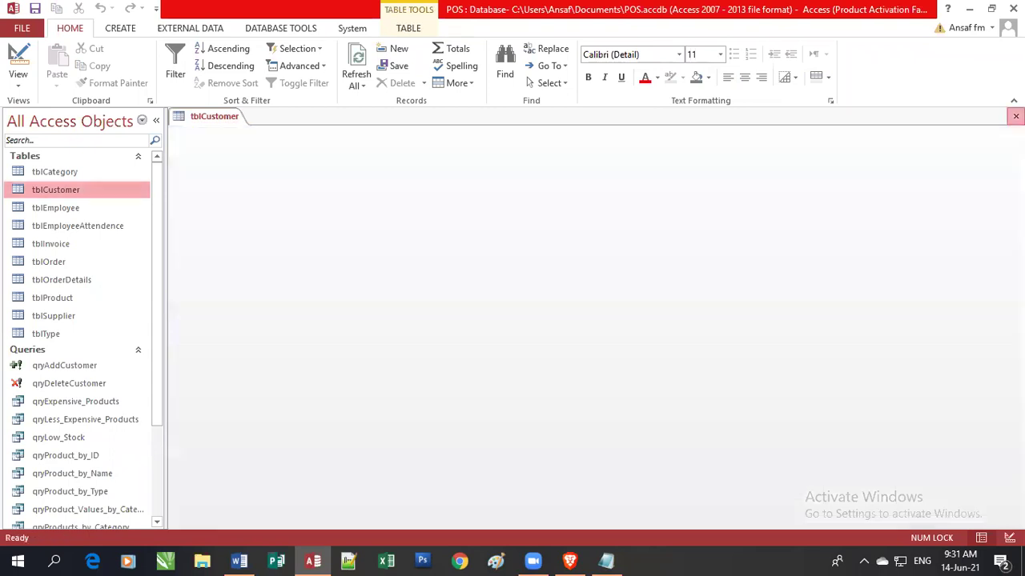
Replace the CustomerID criterion 16 with [Enter the Customer ID to Remove], then save and close.
right_click(58, 384)
click(110, 233)
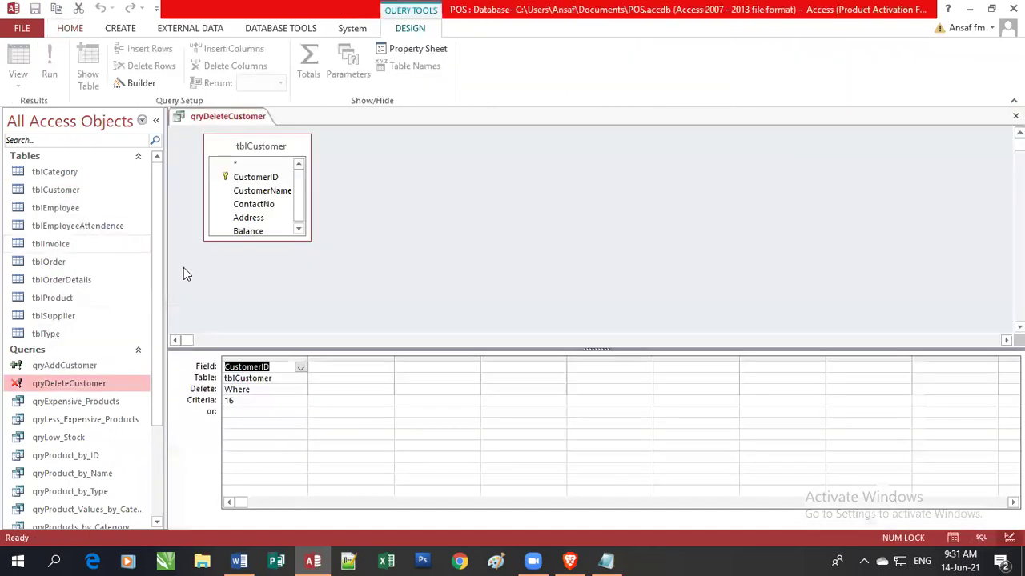
click(223, 400)
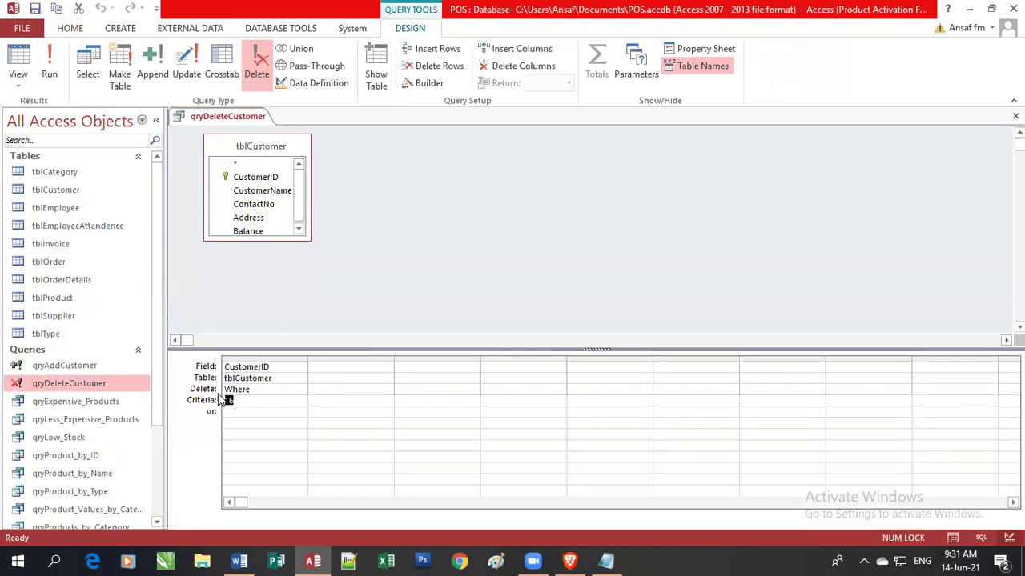
key(Delete)
text([Enter the)
text(tom)
text(er ID )
text(to Remo)
text(ve])
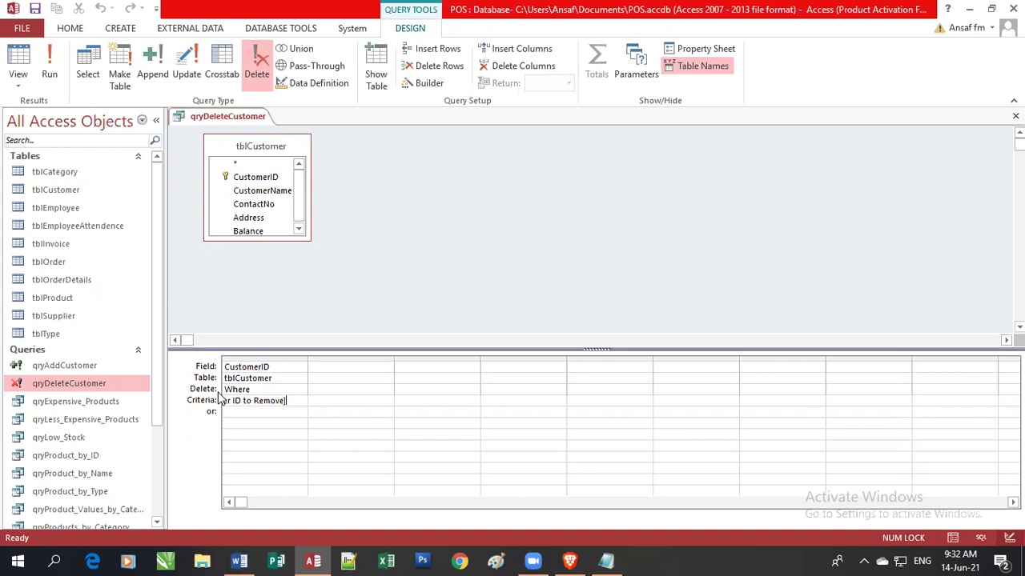
click(41, 7)
click(1015, 116)
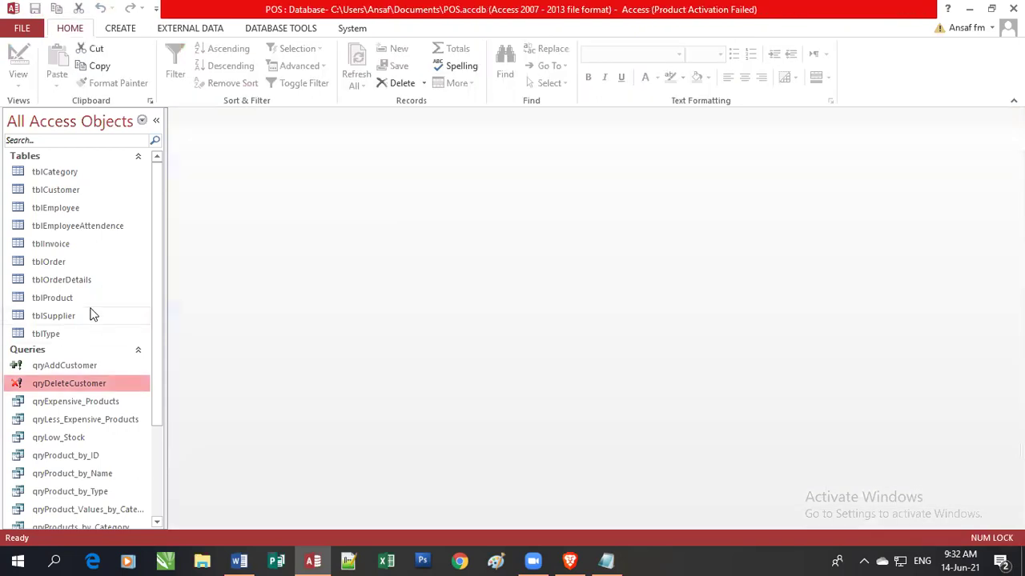
Run qryDeleteCustomer, entering 15 as the Customer ID to remove.
double_click(70, 384)
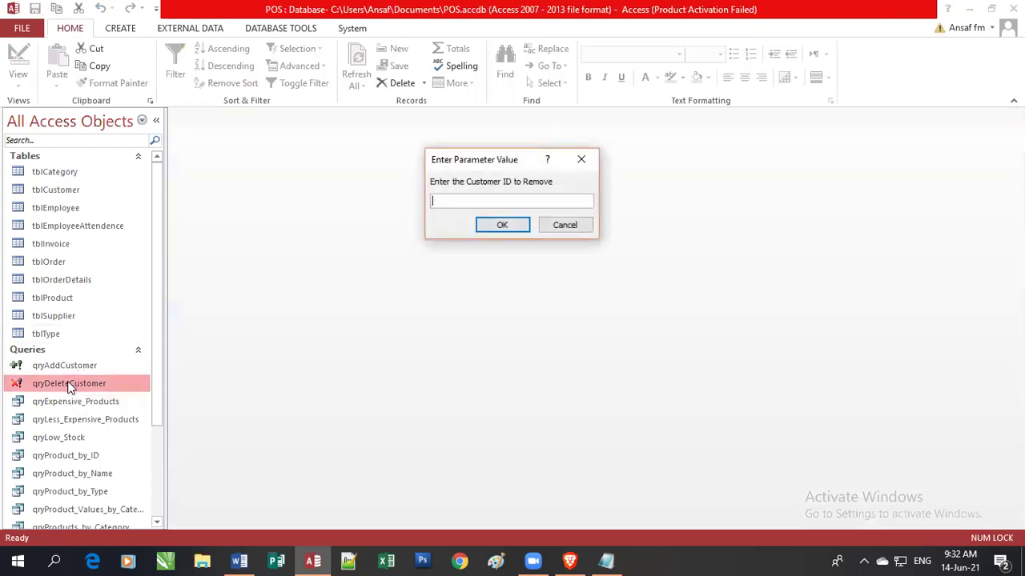
text(15)
click(506, 229)
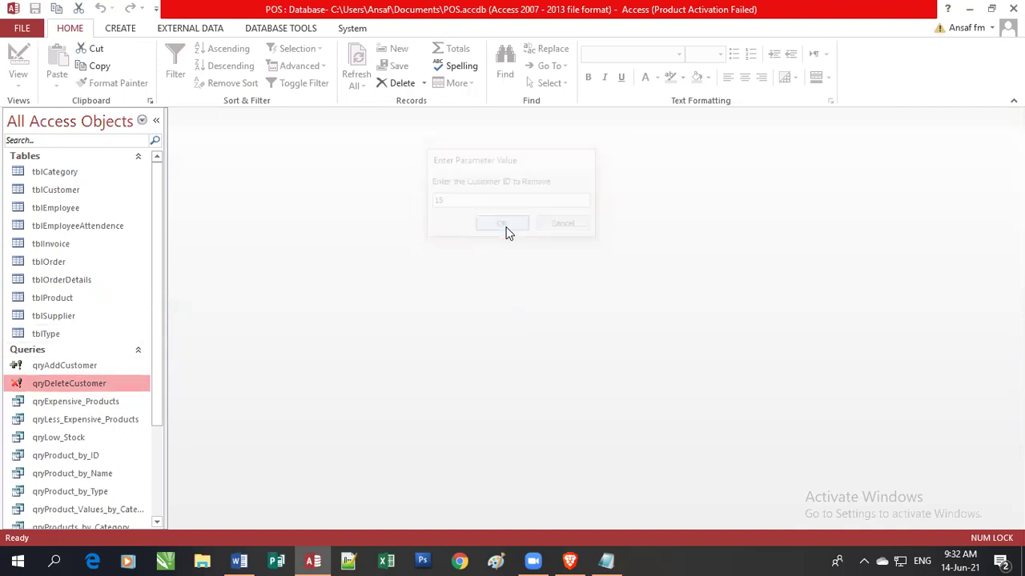
Check tblCustomer now holds C0001–C0010 plus C0018, then close it.
double_click(80, 191)
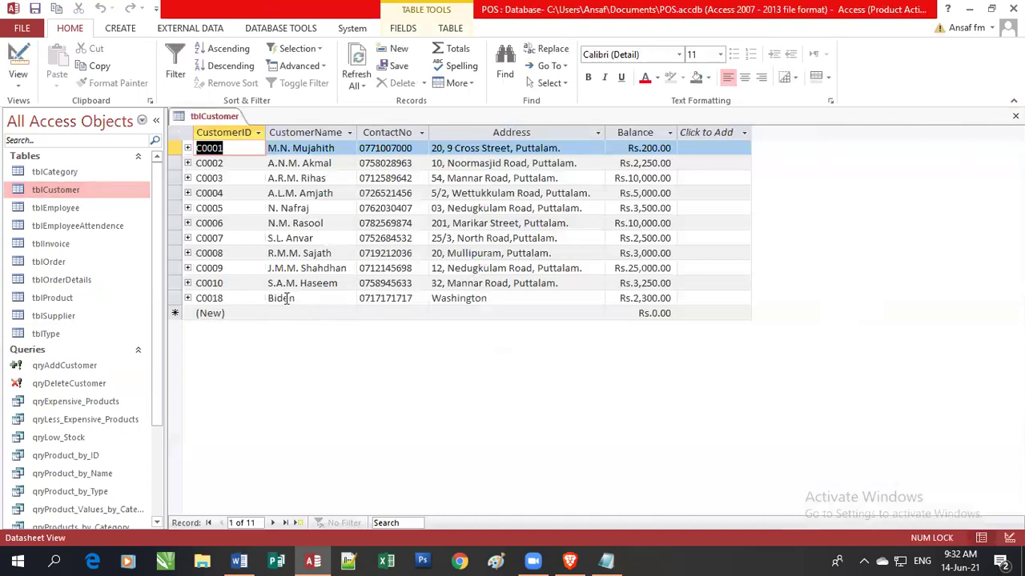
click(667, 298)
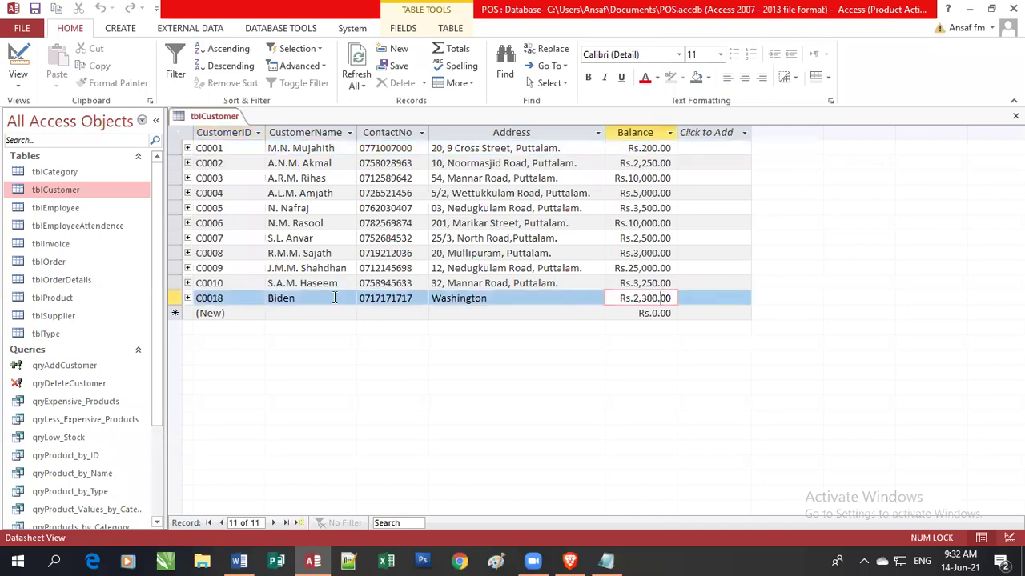
click(176, 298)
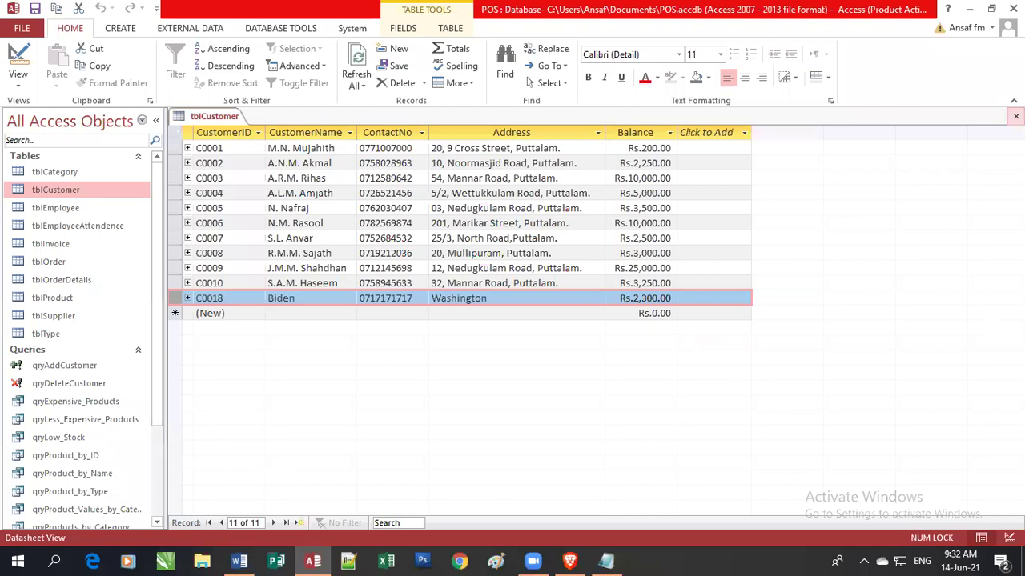
click(1014, 116)
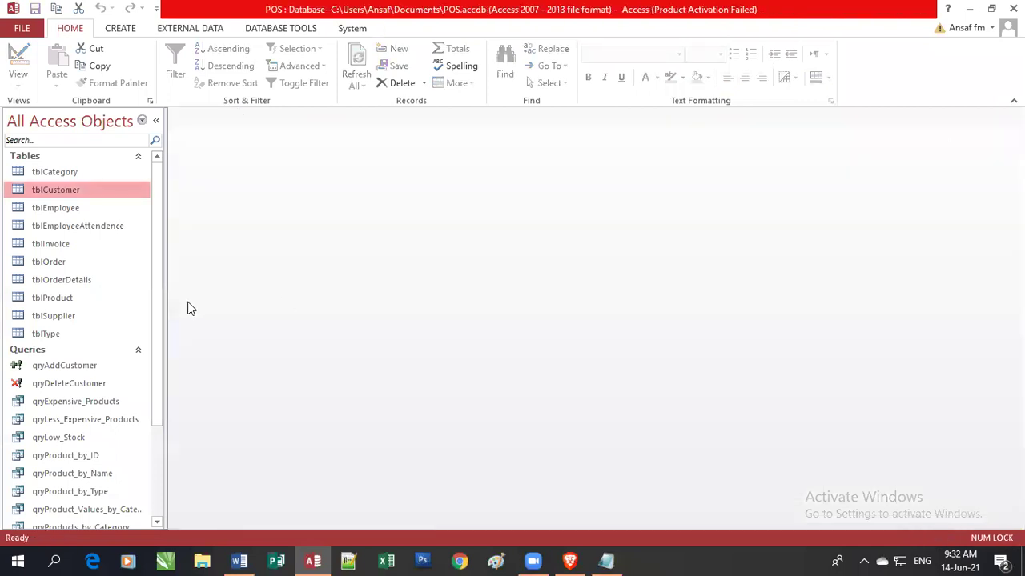
drag(160, 312, 160, 290)
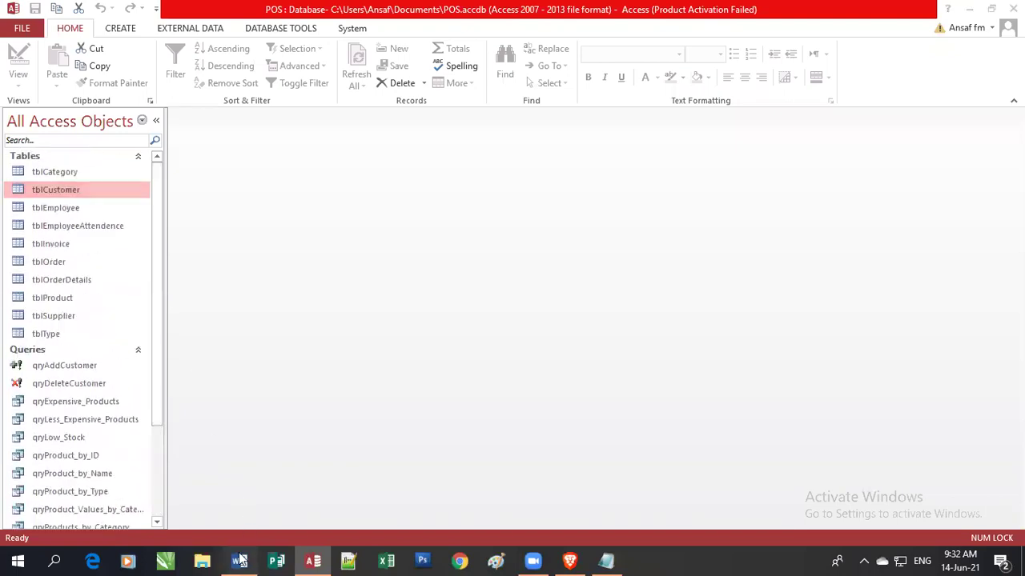
Bring up the Word Action Queries summary, placing the cursor after Remove Records.
click(239, 561)
click(942, 413)
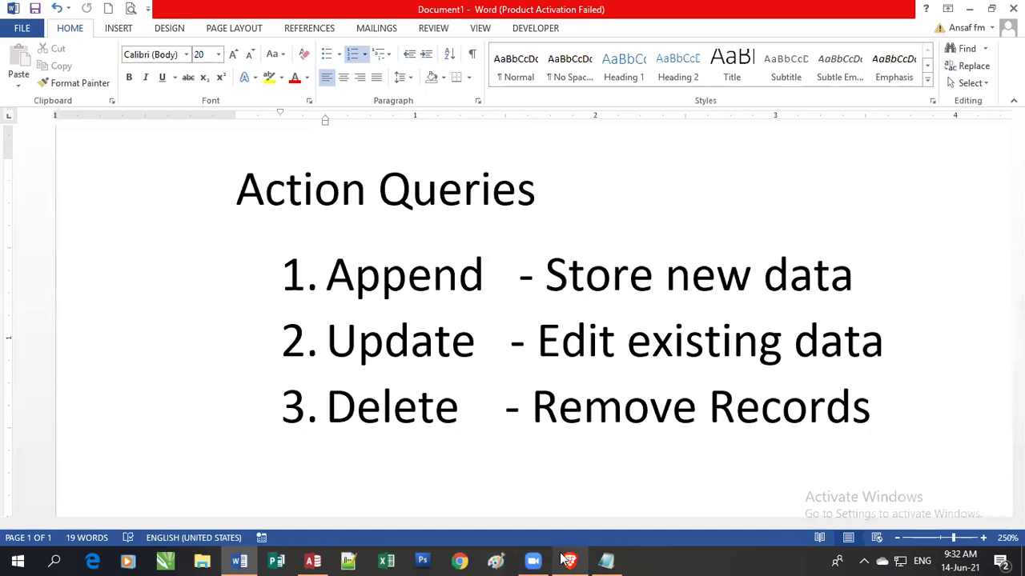
click(564, 519)
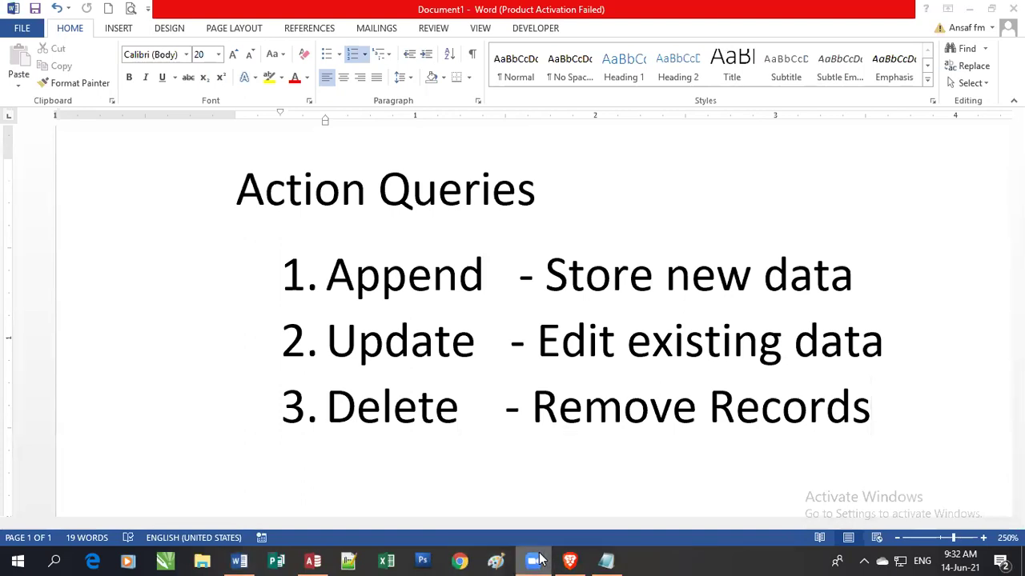
click(565, 518)
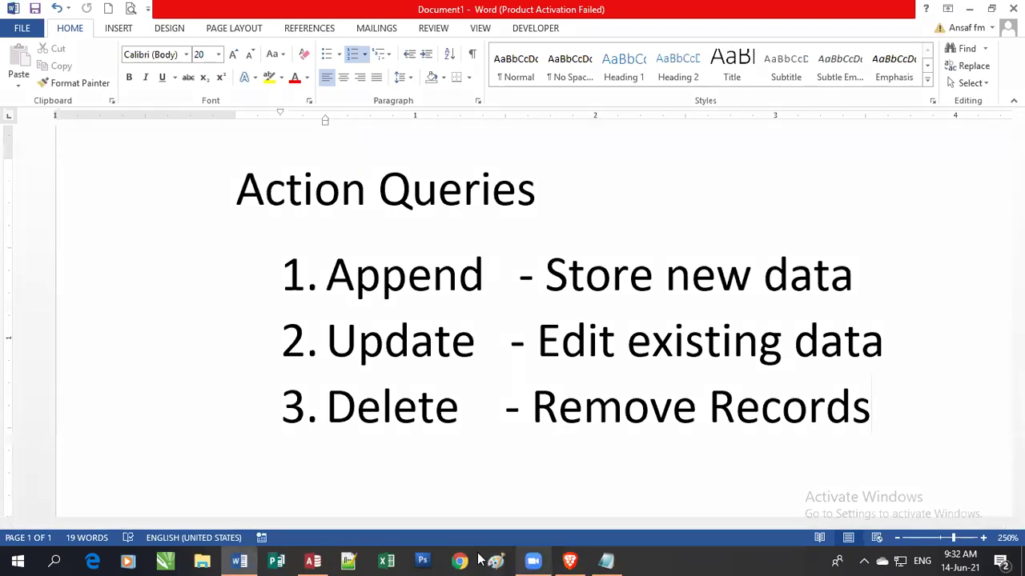